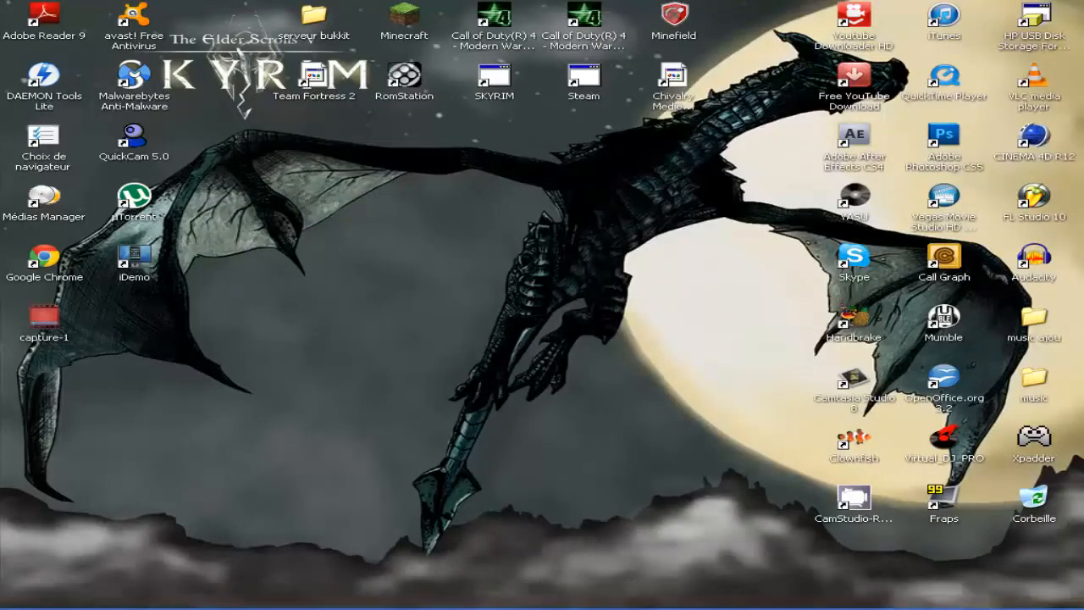
# Bring up the running Photoshop and Cinema 4D windows one after the other, minimizing each after viewing it.
pyautogui.moveTo(390, 607)
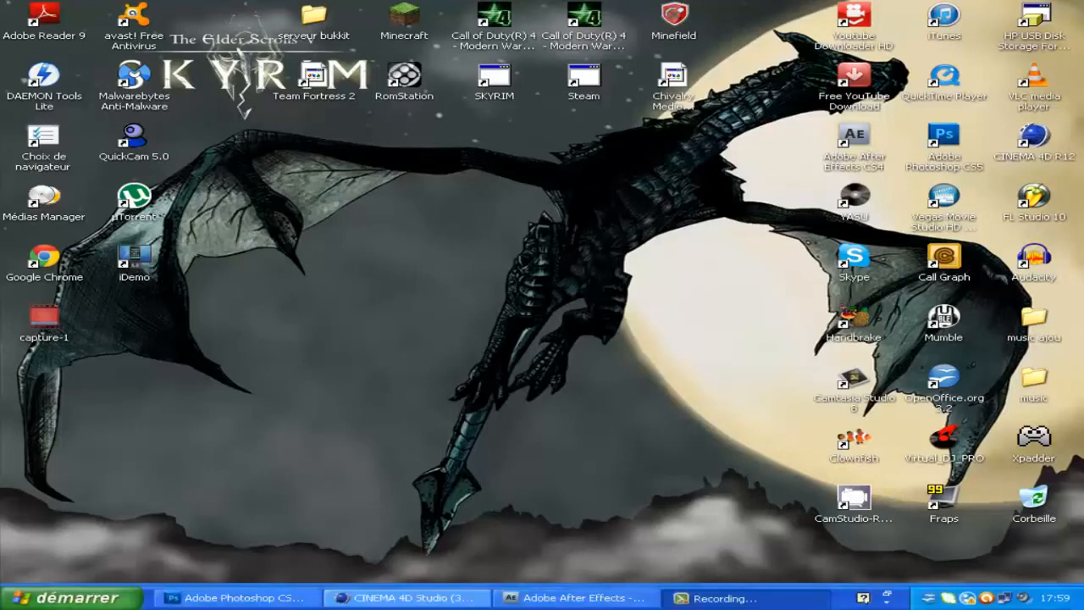
pyautogui.click(283, 600)
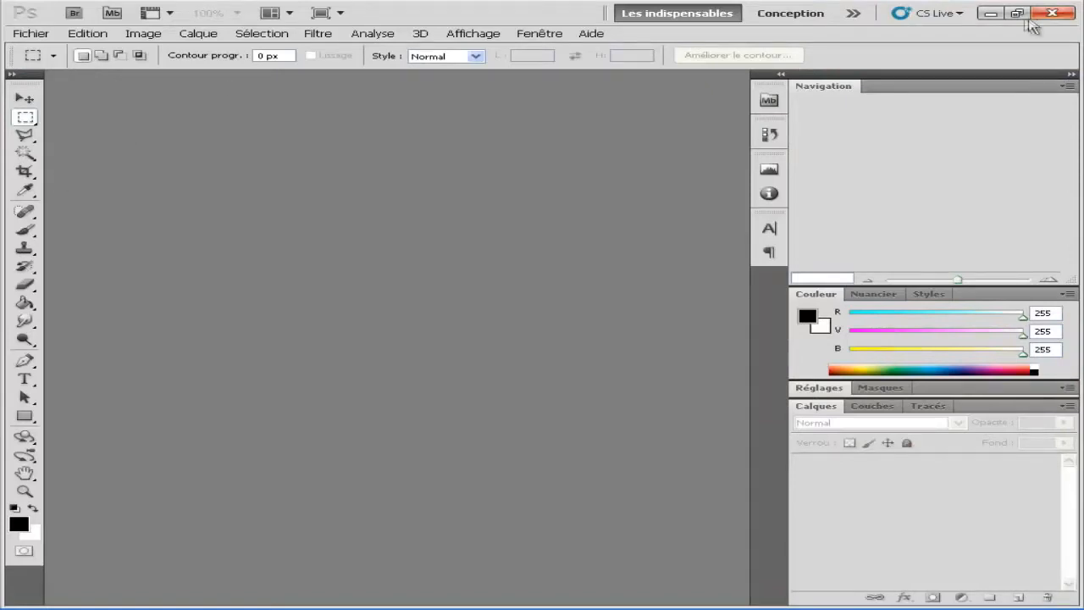
pyautogui.click(990, 13)
pyautogui.click(426, 595)
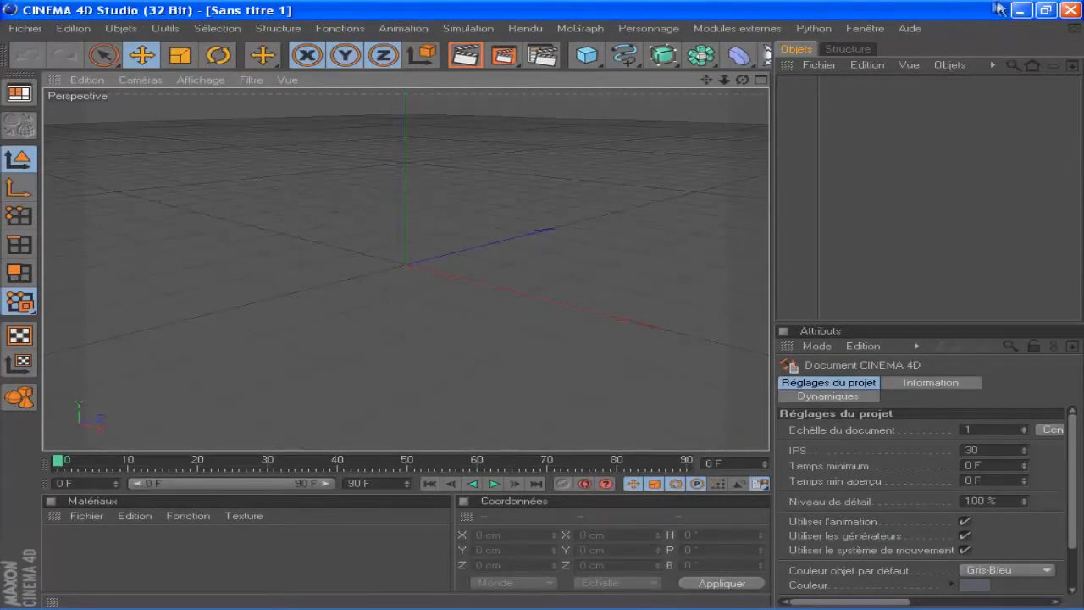
pyautogui.click(1023, 11)
# Bring up and close After Effects and Cinema 4D, and switch to Photoshop.
pyautogui.click(530, 598)
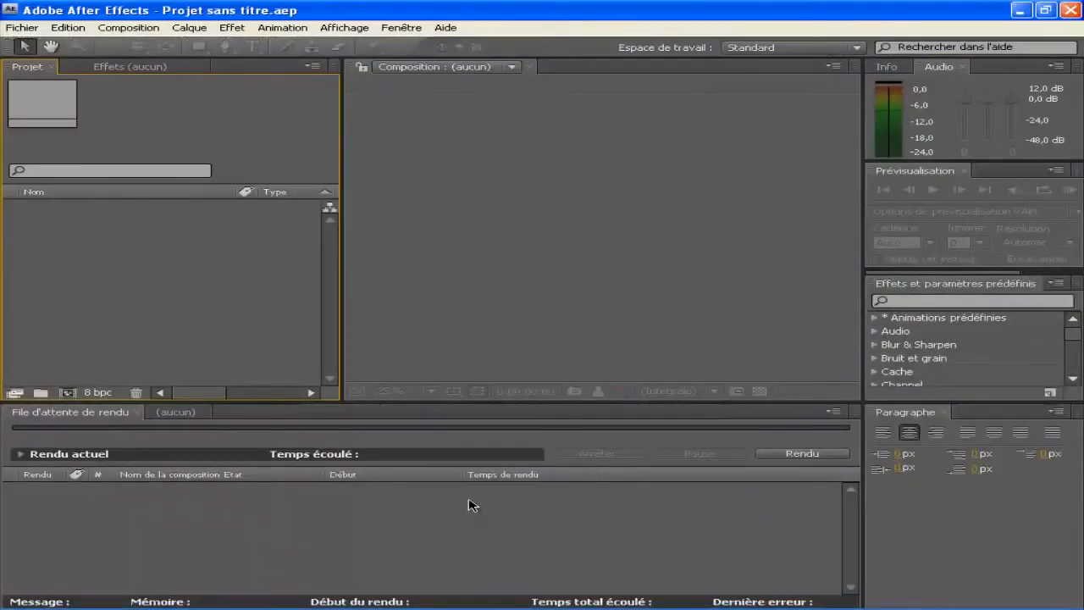
pyautogui.click(1072, 10)
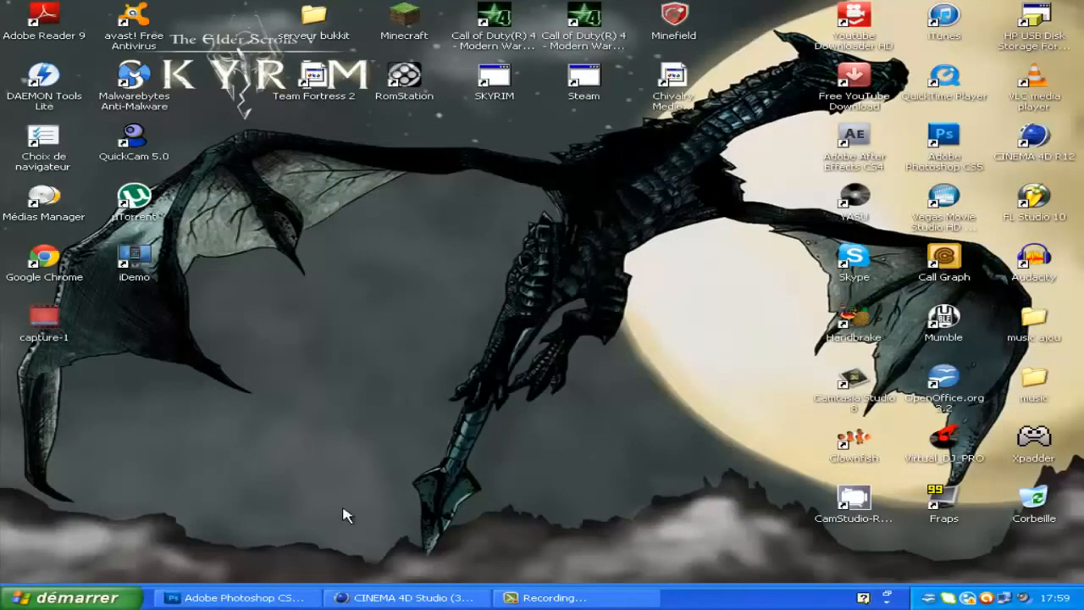
pyautogui.click(353, 597)
pyautogui.click(1074, 9)
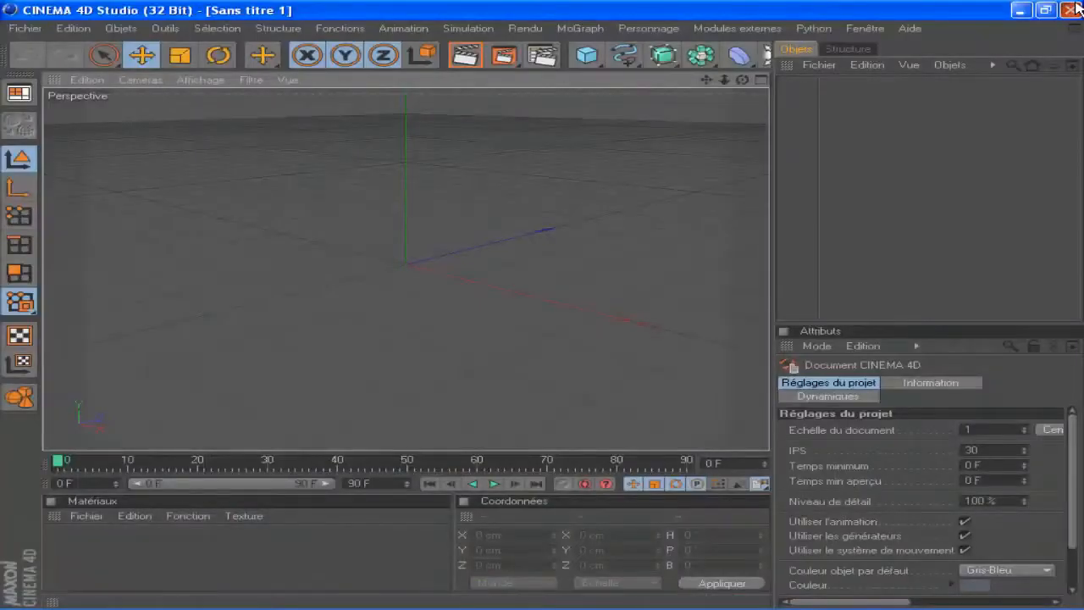
pyautogui.click(242, 597)
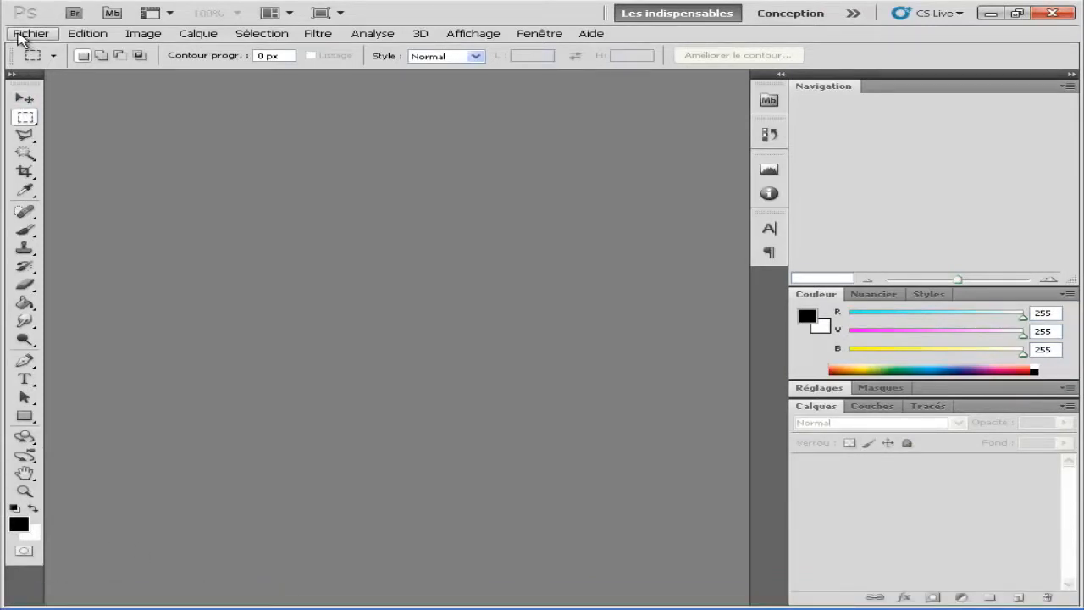
# View the speed art Minecraft image from the speeds arts folder in Mes images at full size, and close the viewer.
pyautogui.click(64, 598)
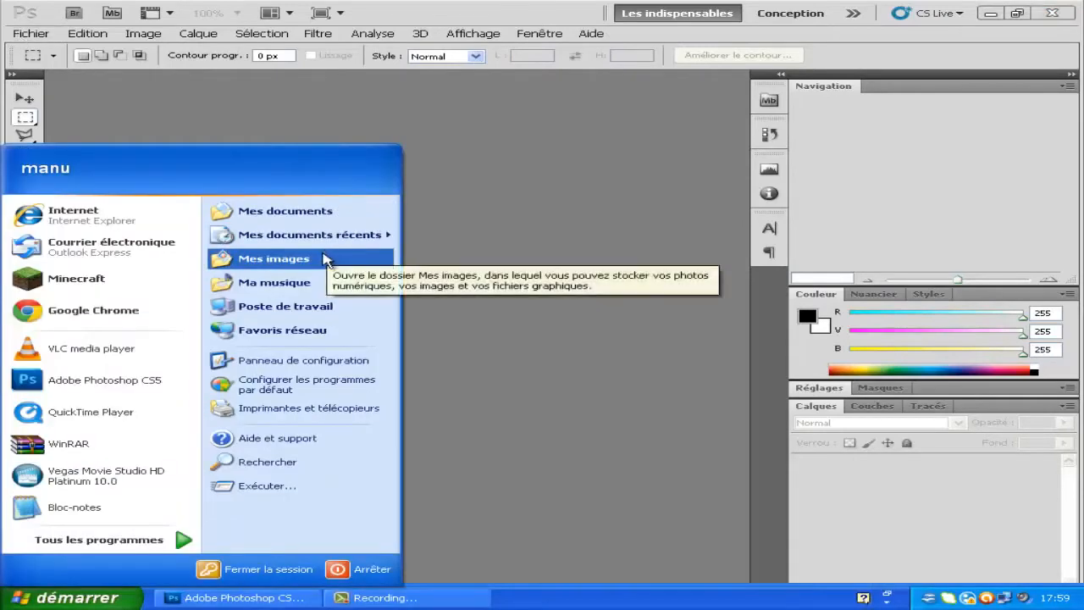
pyautogui.click(288, 261)
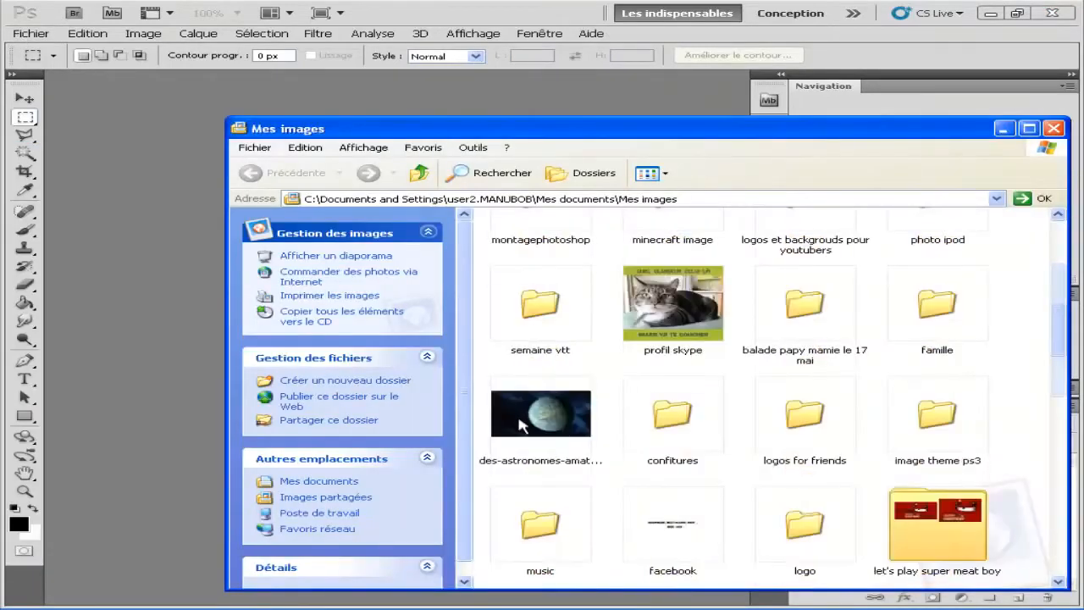
pyautogui.scroll(-3, 524, 423)
pyautogui.scroll(2, 530, 428)
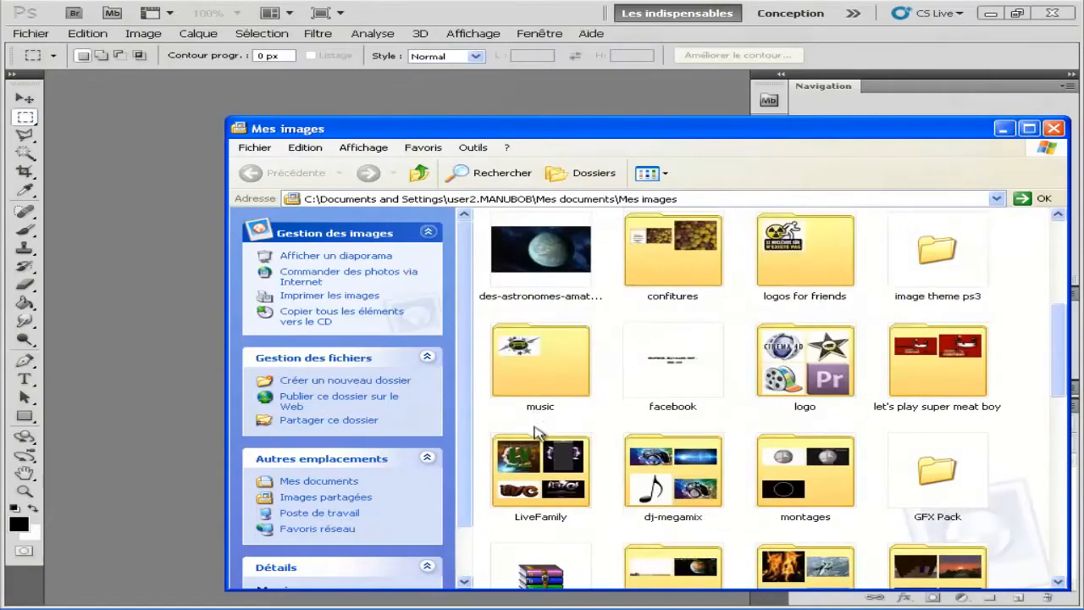
pyautogui.scroll(-3, 535, 443)
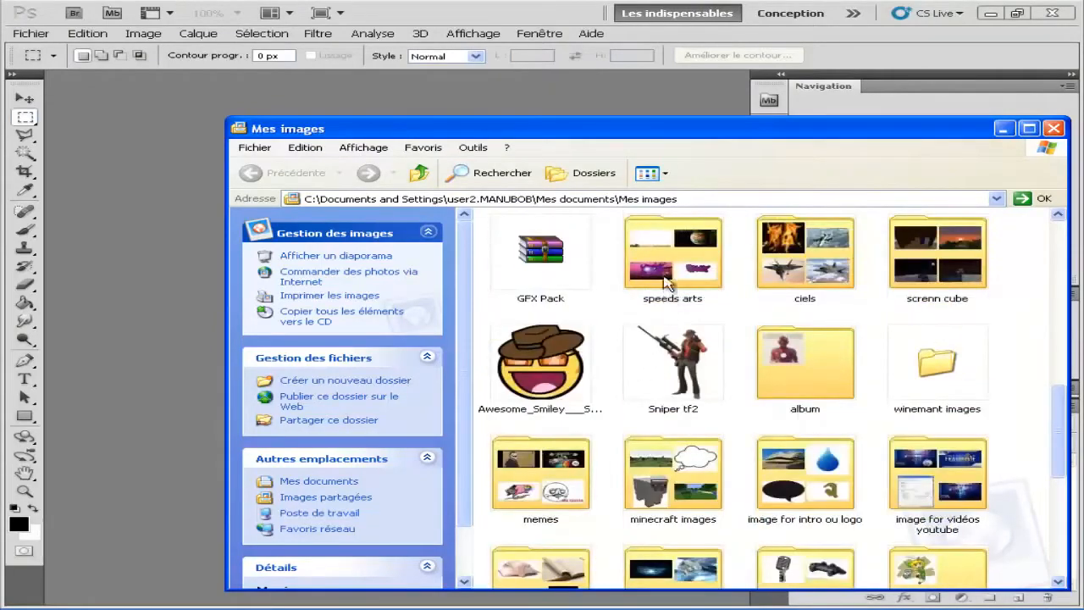
pyautogui.doubleClick(666, 279)
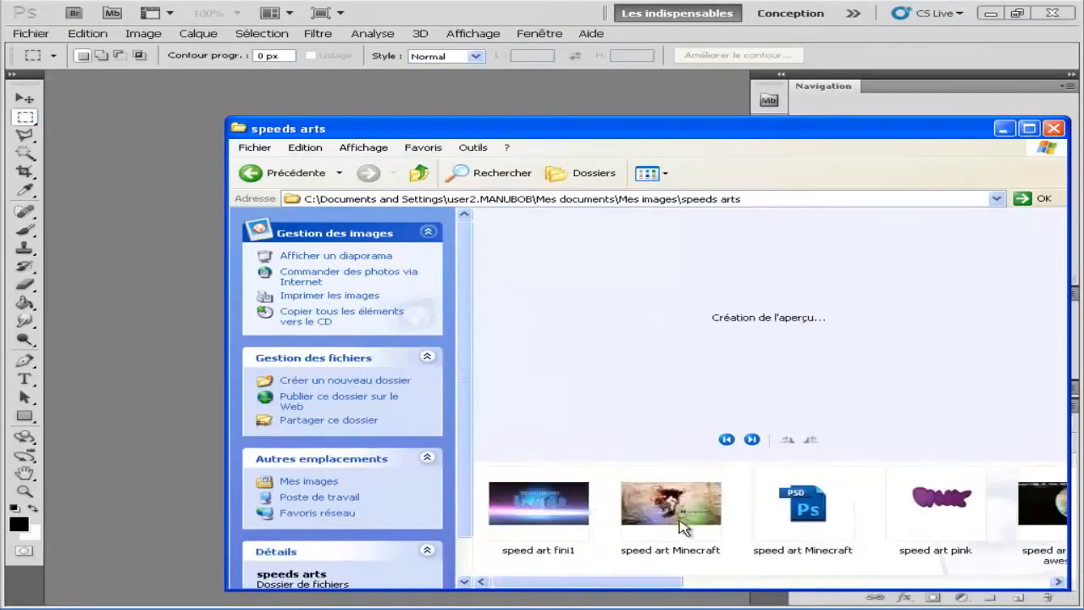
pyautogui.click(679, 518)
pyautogui.doubleClick(678, 519)
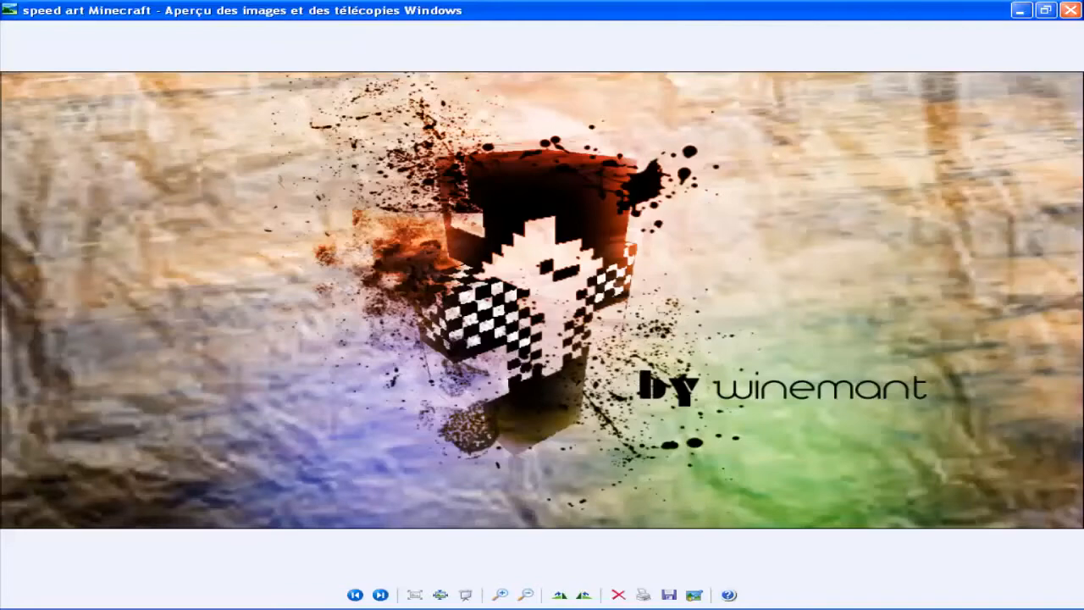
pyautogui.click(1072, 11)
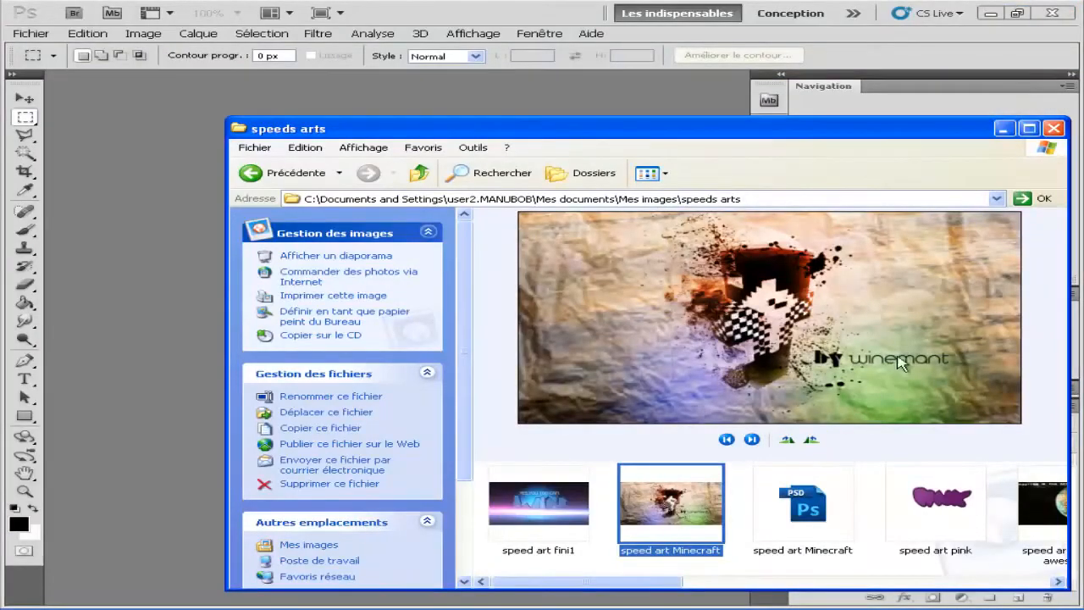
# Look through the other files in the speeds arts folder and close the folder window.
pyautogui.scroll(-3, 832, 503)
pyautogui.scroll(-6, 832, 504)
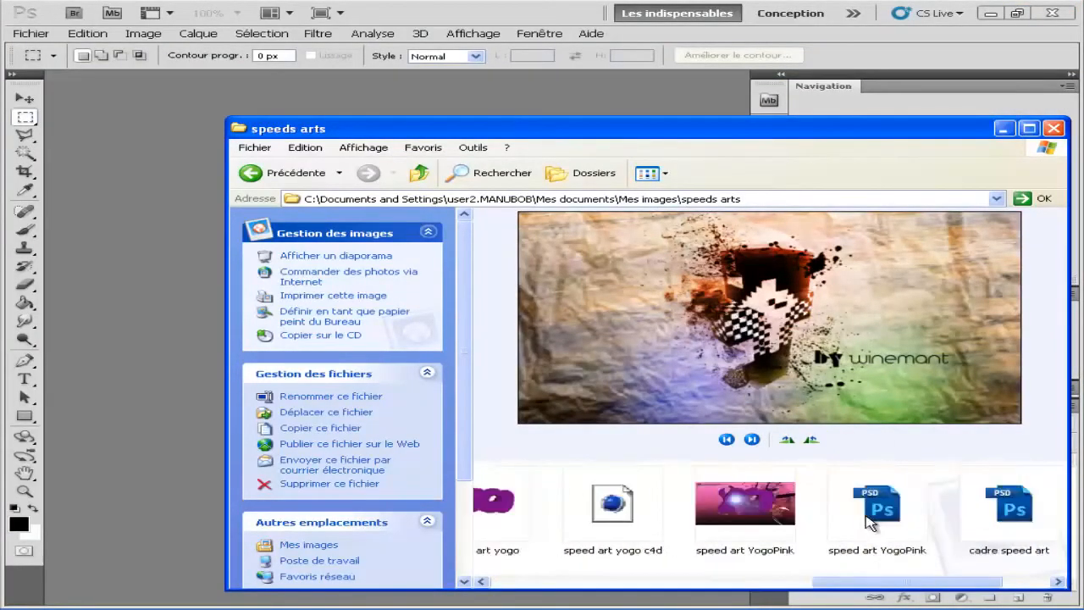
pyautogui.scroll(6, 826, 496)
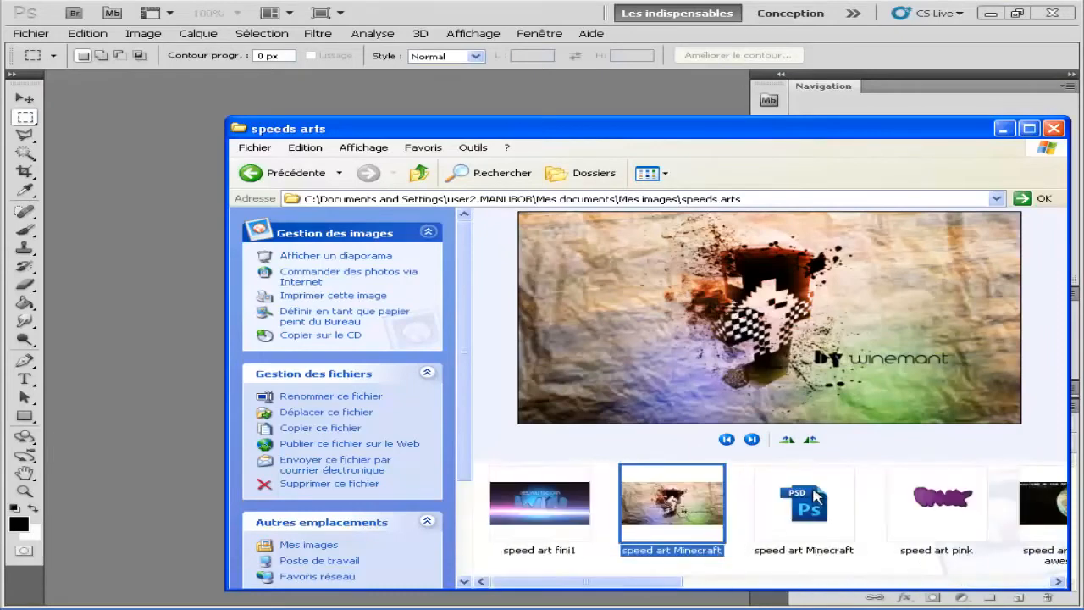
pyautogui.scroll(-3, 811, 509)
pyautogui.scroll(3, 686, 504)
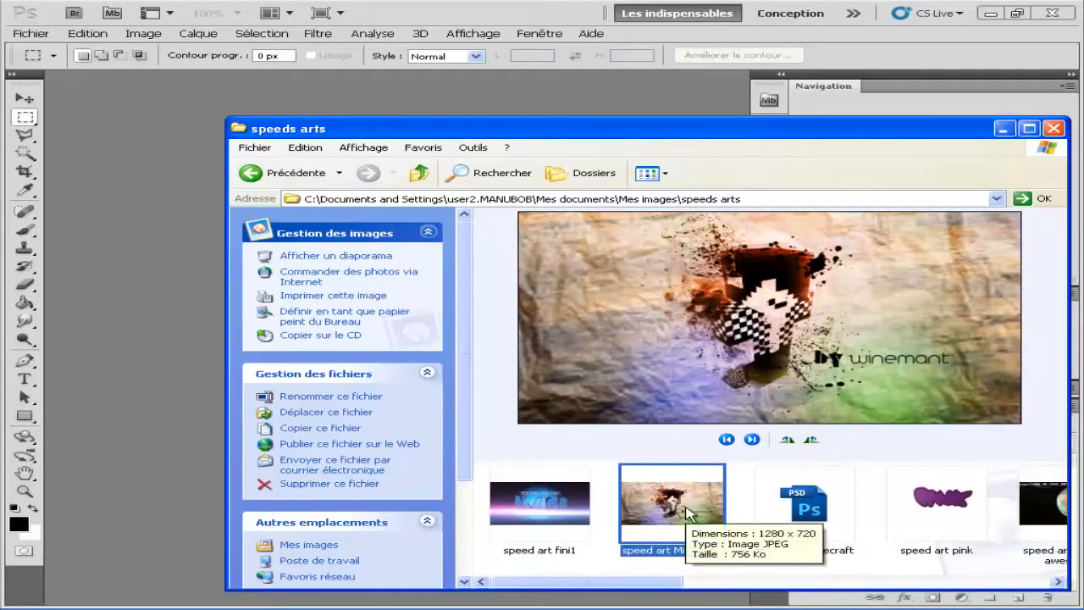
pyautogui.click(1056, 127)
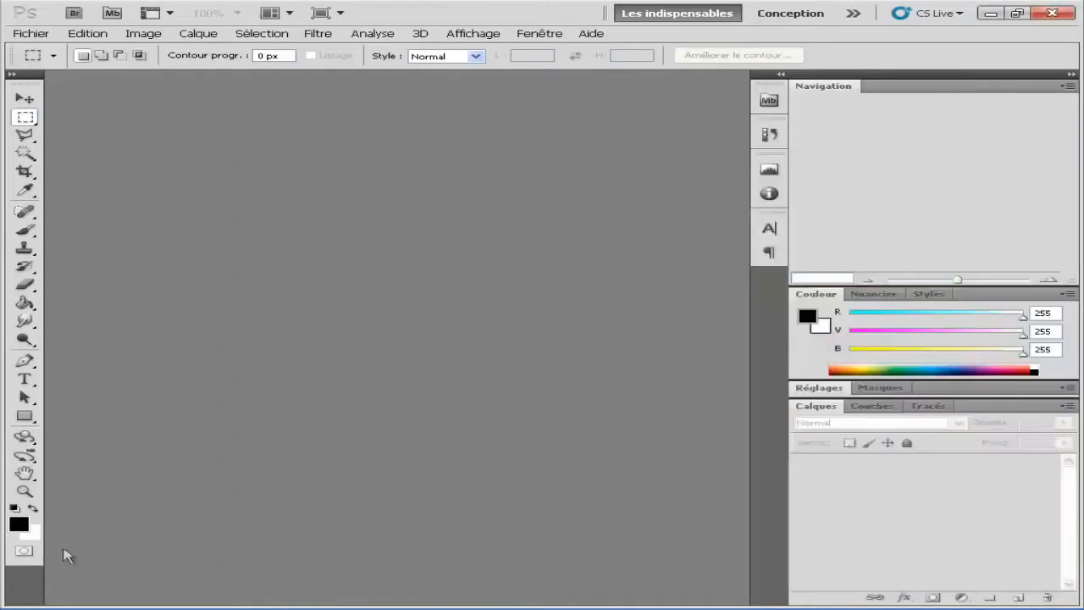
# Examine the contents of the inner GFX Pack folder, located in the GFX Pack folder of Mes images.
pyautogui.click(76, 597)
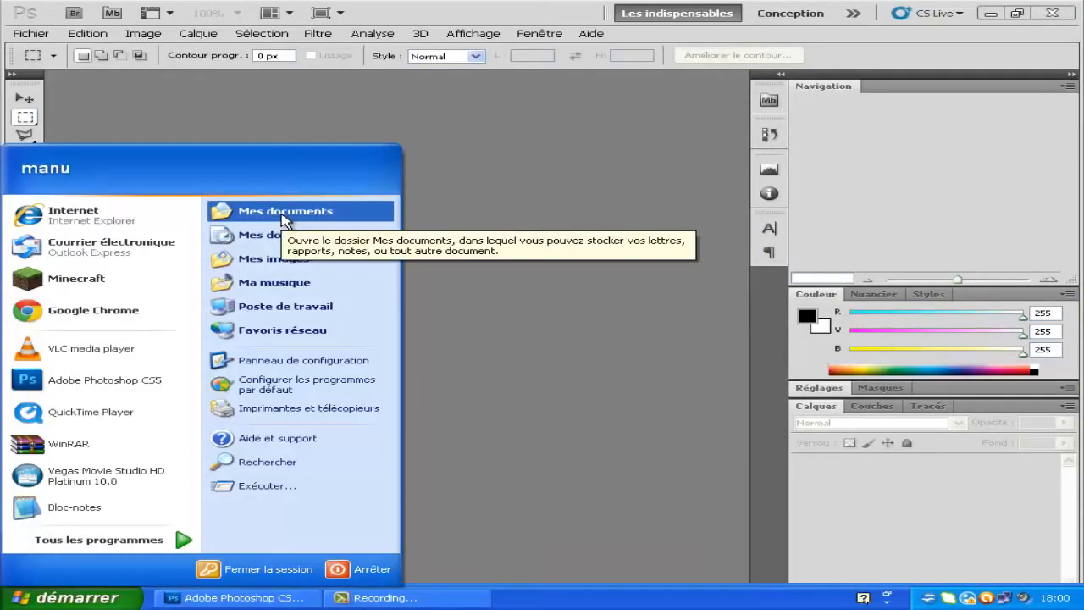
pyautogui.click(305, 261)
pyautogui.scroll(-3, 801, 360)
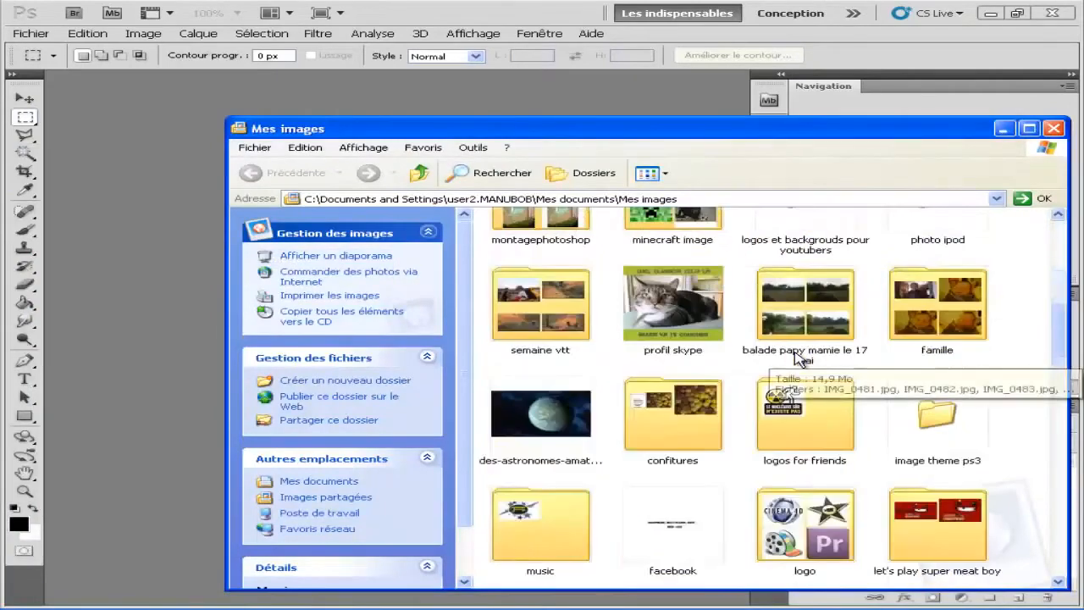
pyautogui.scroll(-3, 809, 373)
pyautogui.scroll(-3, 816, 386)
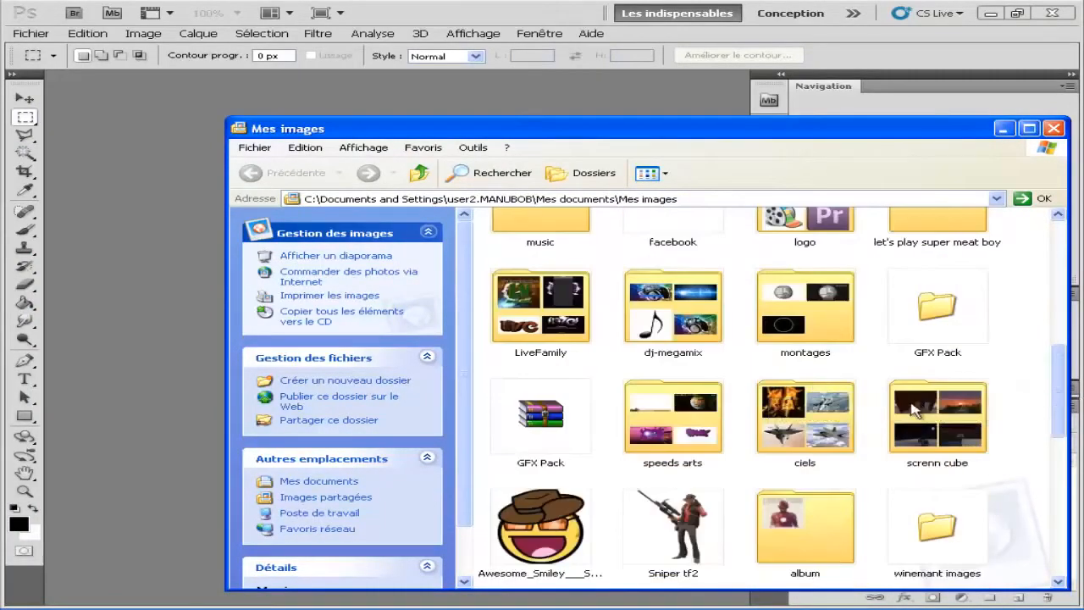
pyautogui.doubleClick(934, 317)
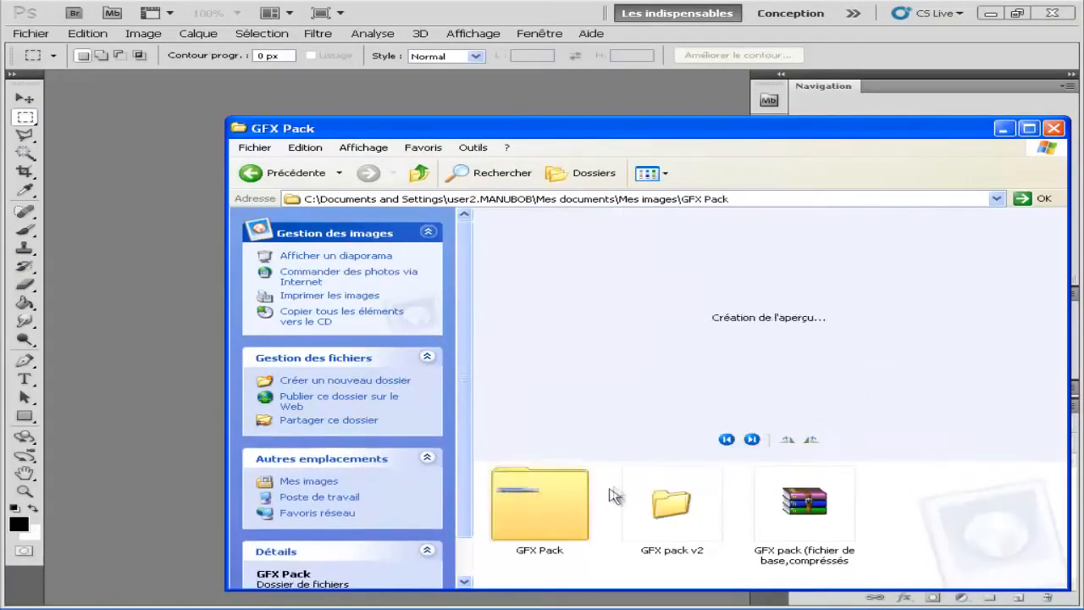
pyautogui.doubleClick(565, 513)
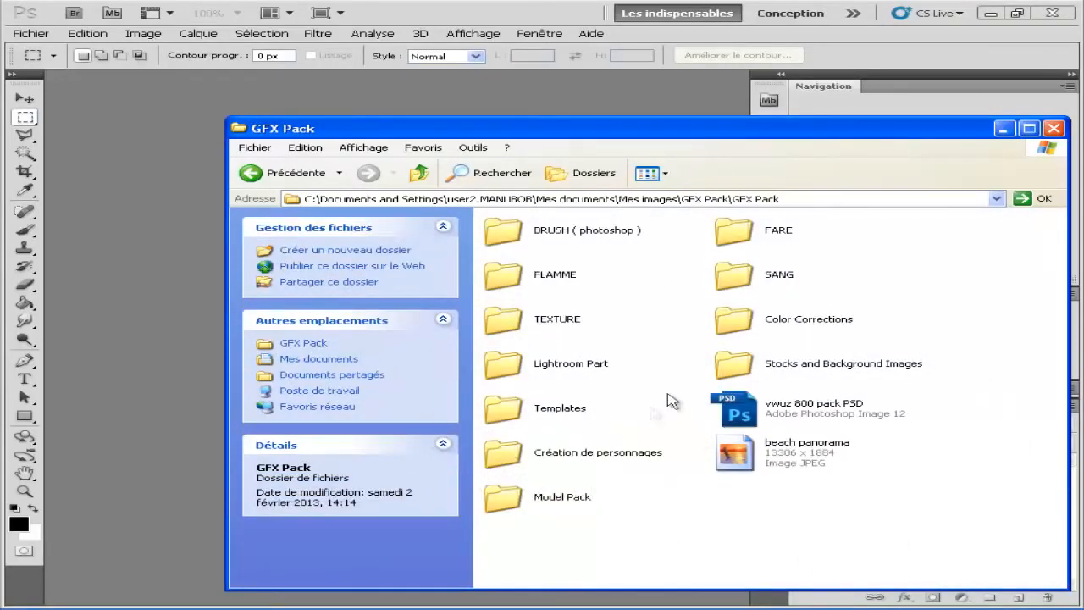
# Examine the GFX pack v2 folder and its YouTube Channel Templates subfolder, and close the folder window.
pyautogui.click(293, 183)
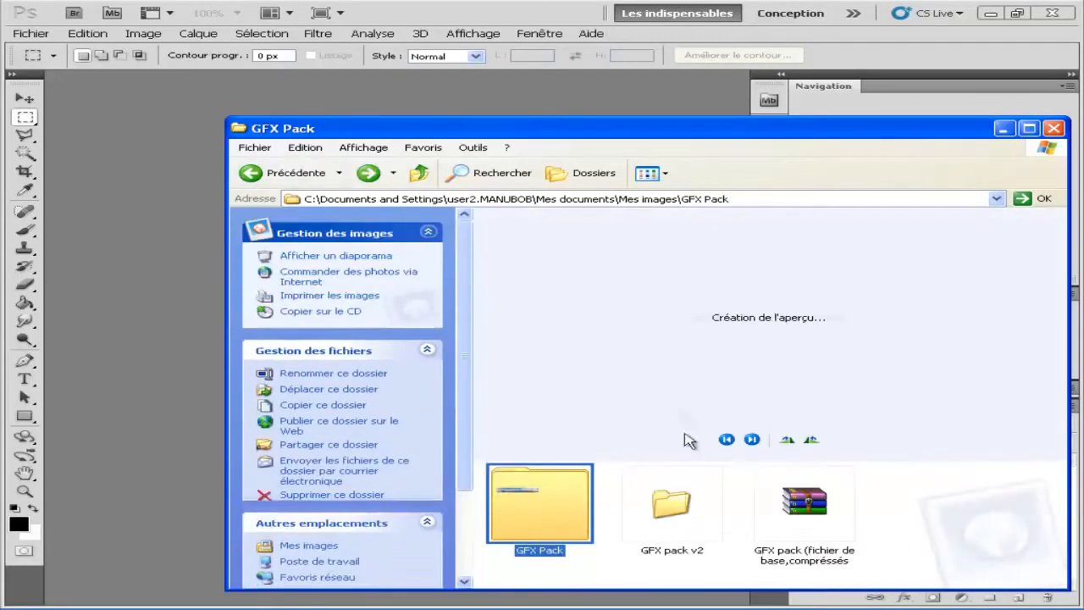
pyautogui.doubleClick(682, 504)
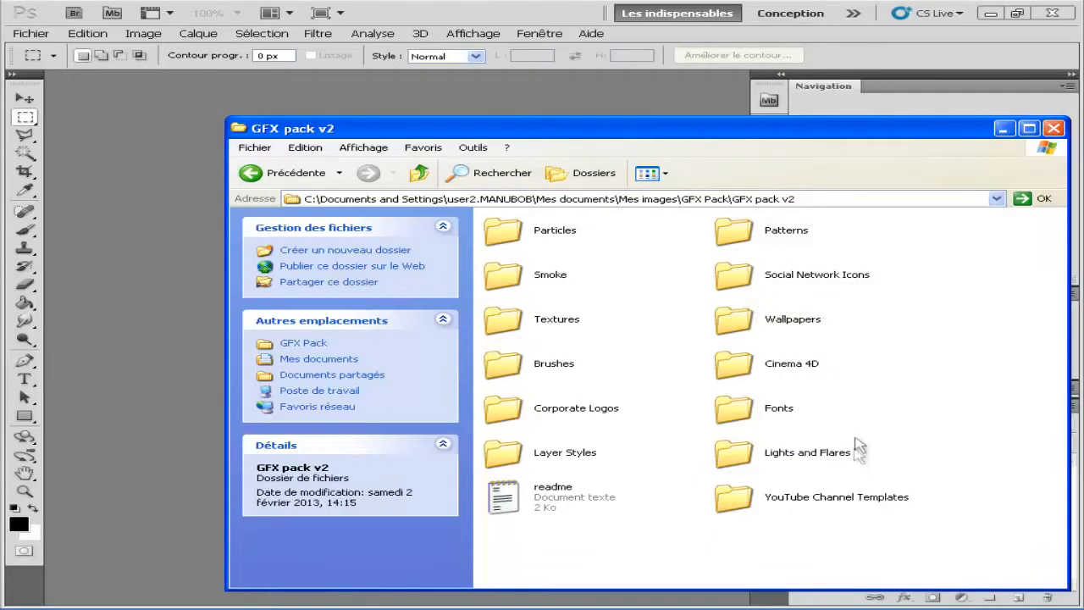
pyautogui.doubleClick(842, 502)
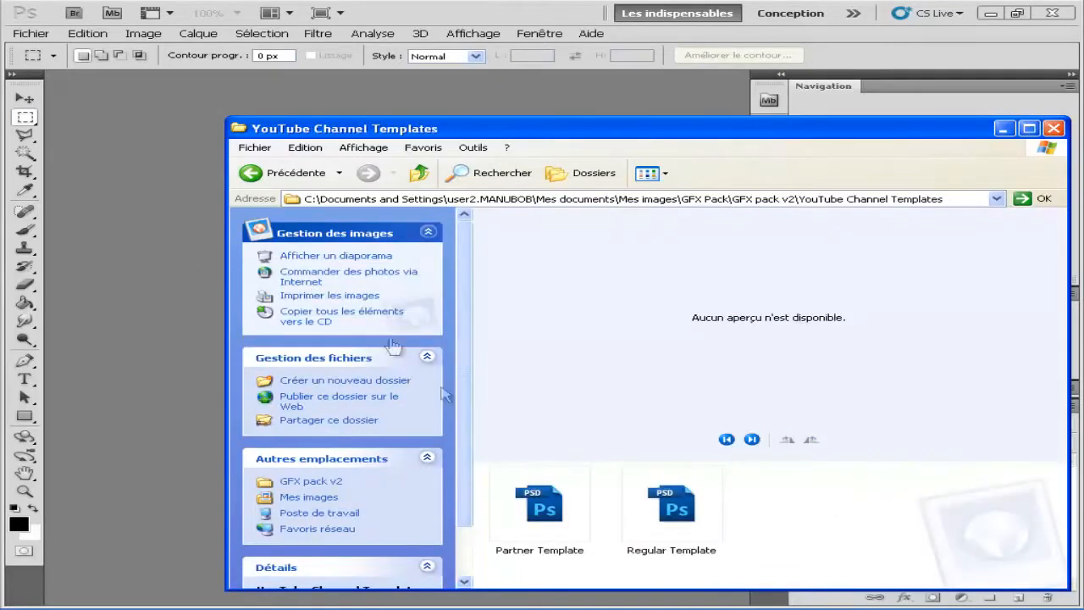
pyautogui.click(284, 173)
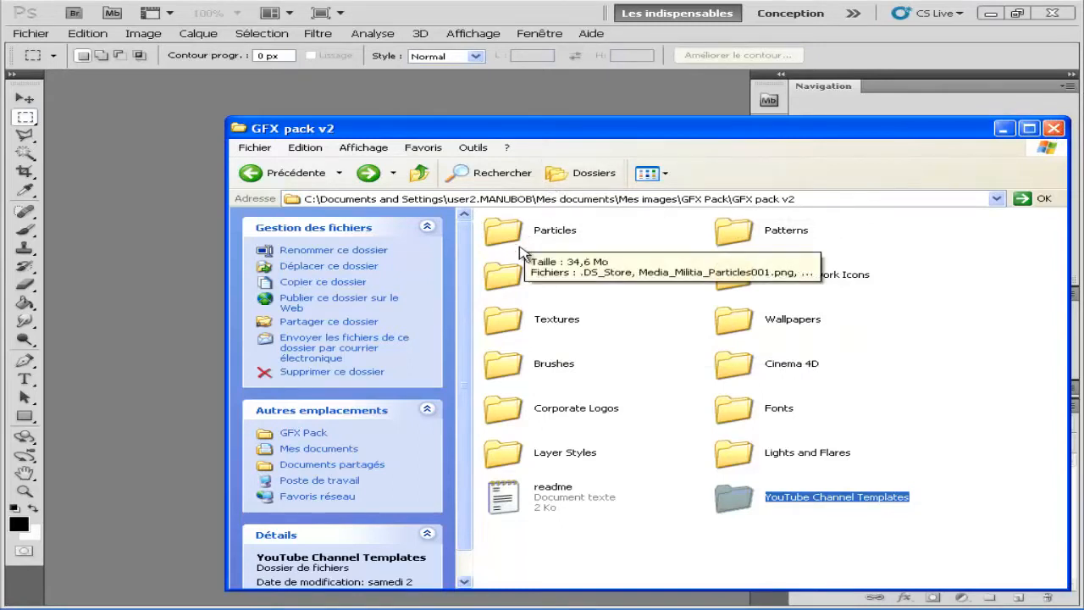
pyautogui.click(1054, 129)
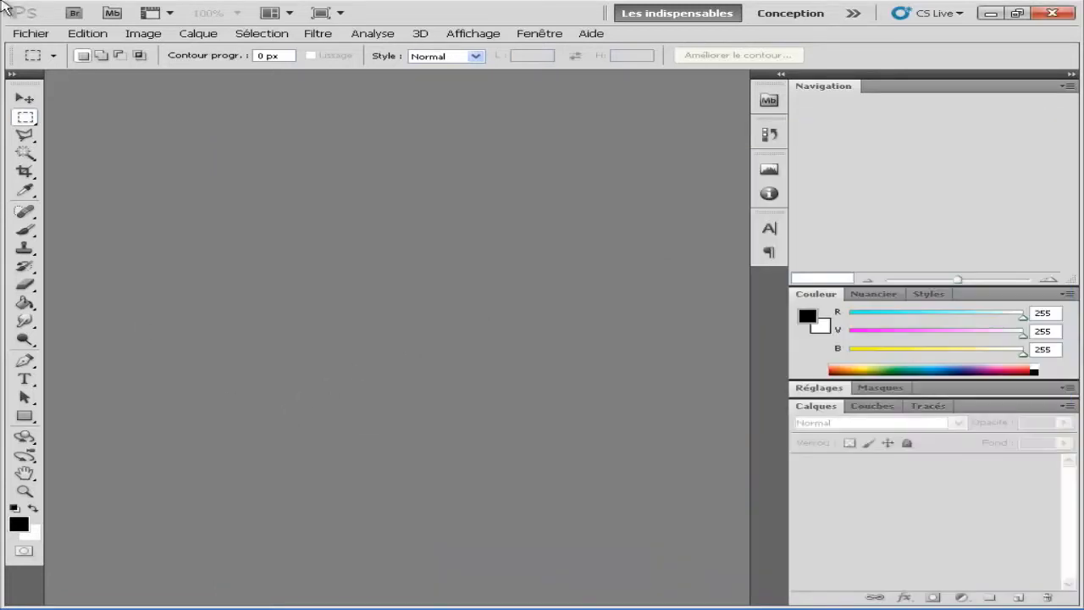
# Create a new 1280 x 720 pixel document at 72 pixels/inch in 8-bit RGB with a white background, and fit it to the screen.
pyautogui.click(43, 37)
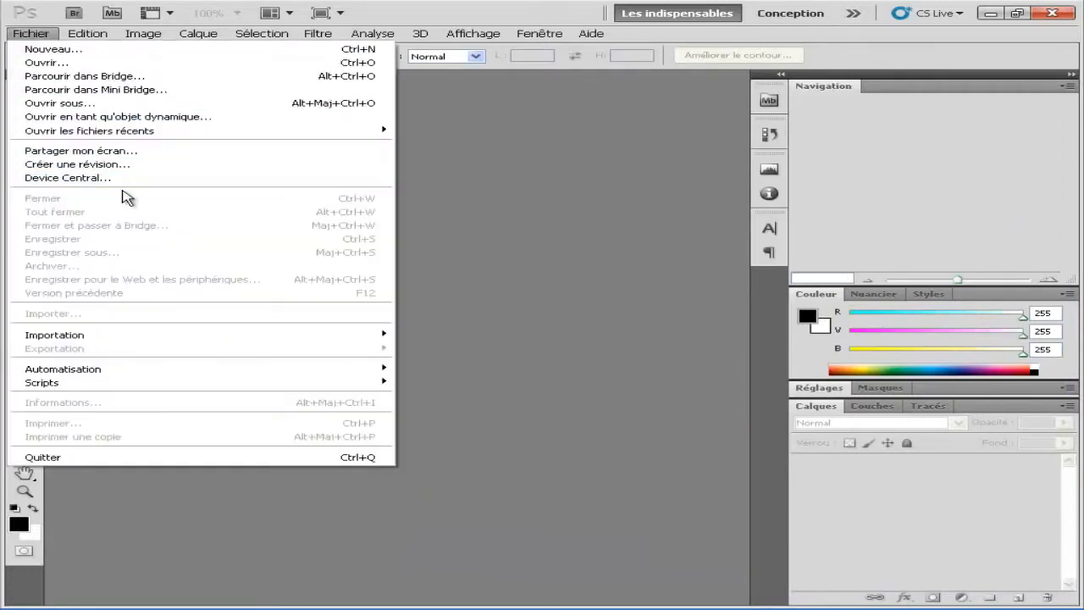
pyautogui.click(123, 51)
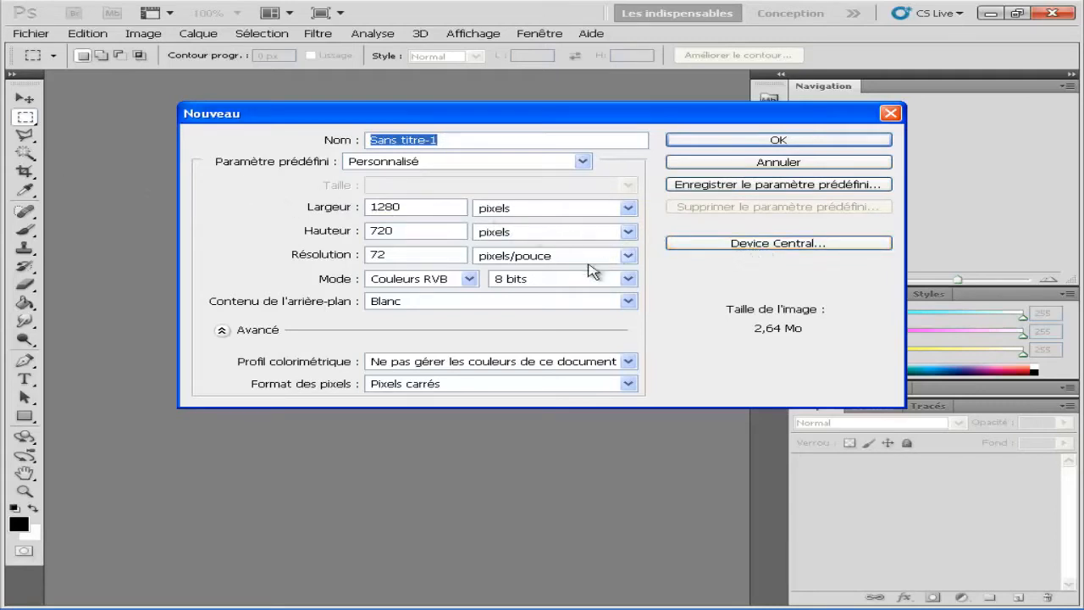
pyautogui.click(726, 143)
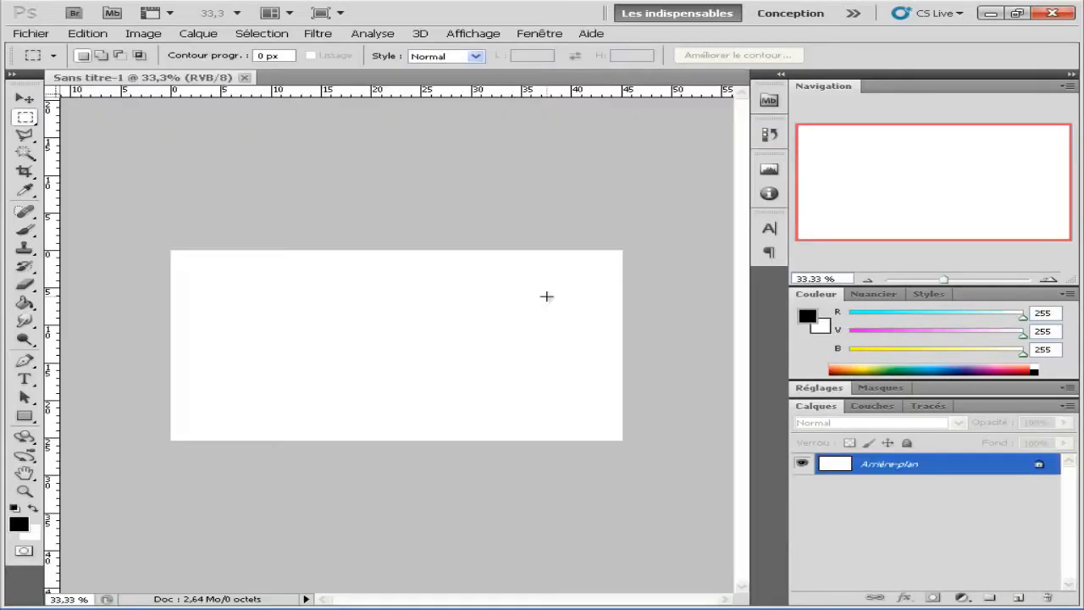
pyautogui.click(25, 490)
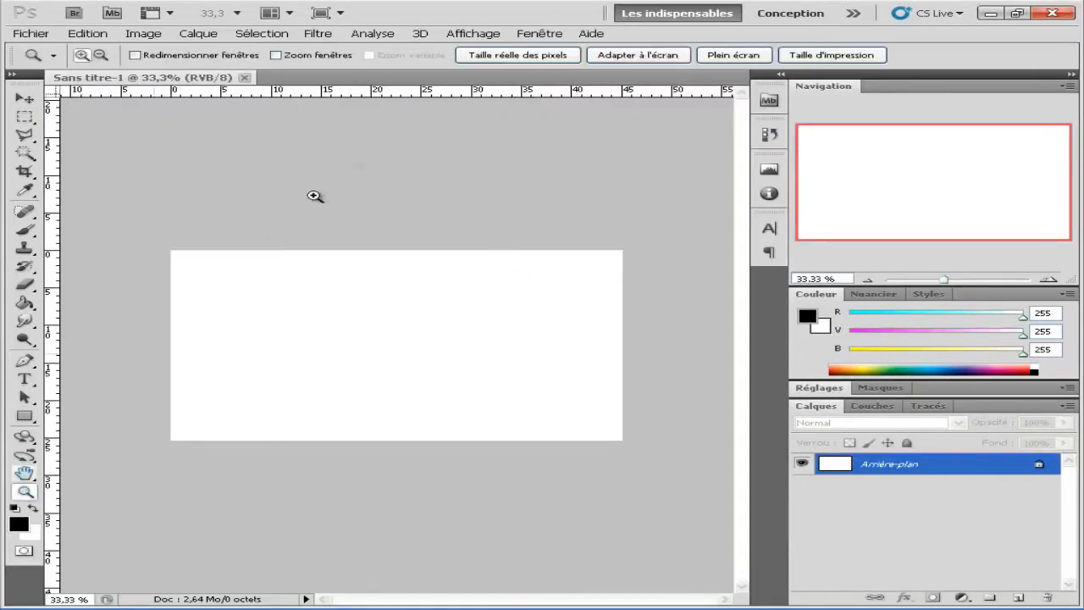
pyautogui.click(634, 55)
# Start placing an image file and browse through GFX Pack in Mes images to the GFX pack v2 folder.
pyautogui.click(31, 33)
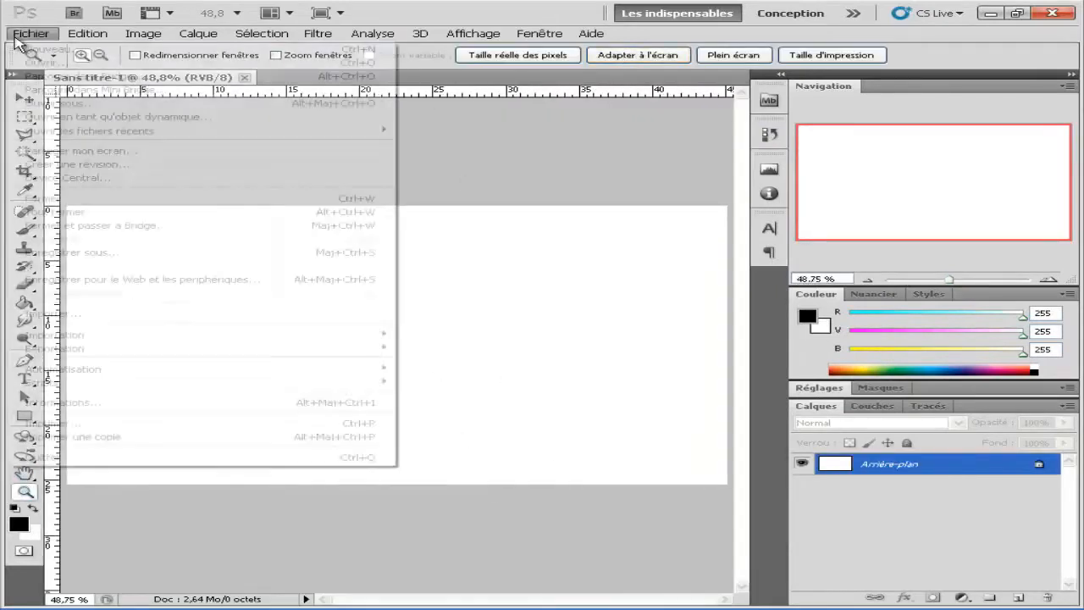
pyautogui.click(101, 320)
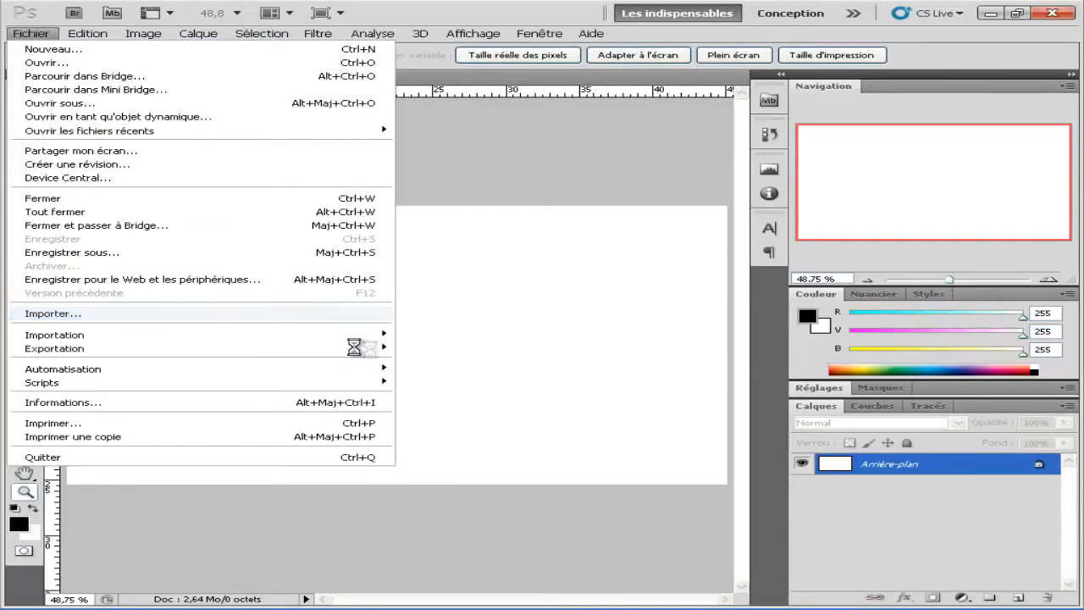
pyautogui.click(279, 280)
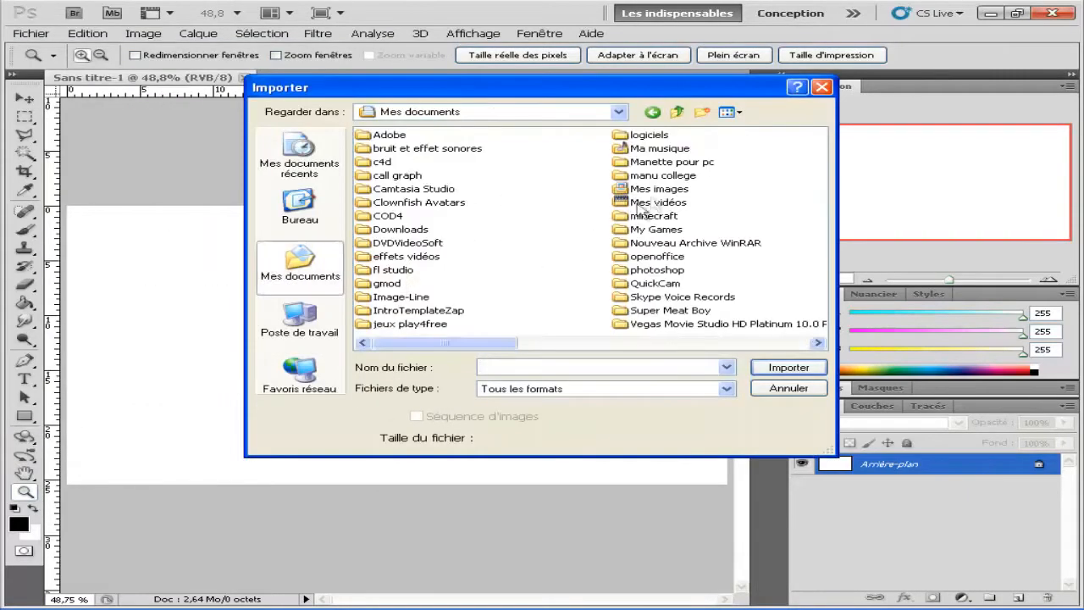
pyautogui.doubleClick(631, 200)
pyautogui.scroll(-3, 641, 298)
pyautogui.scroll(-1, 641, 289)
pyautogui.scroll(1, 622, 266)
pyautogui.doubleClick(554, 196)
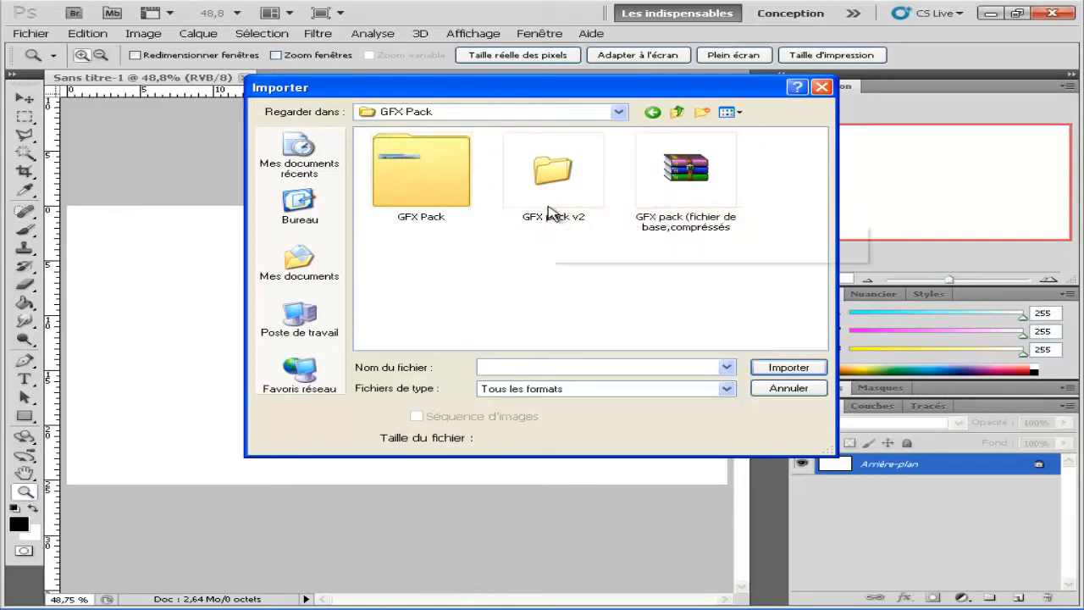
pyautogui.doubleClick(553, 212)
pyautogui.scroll(-1, 536, 272)
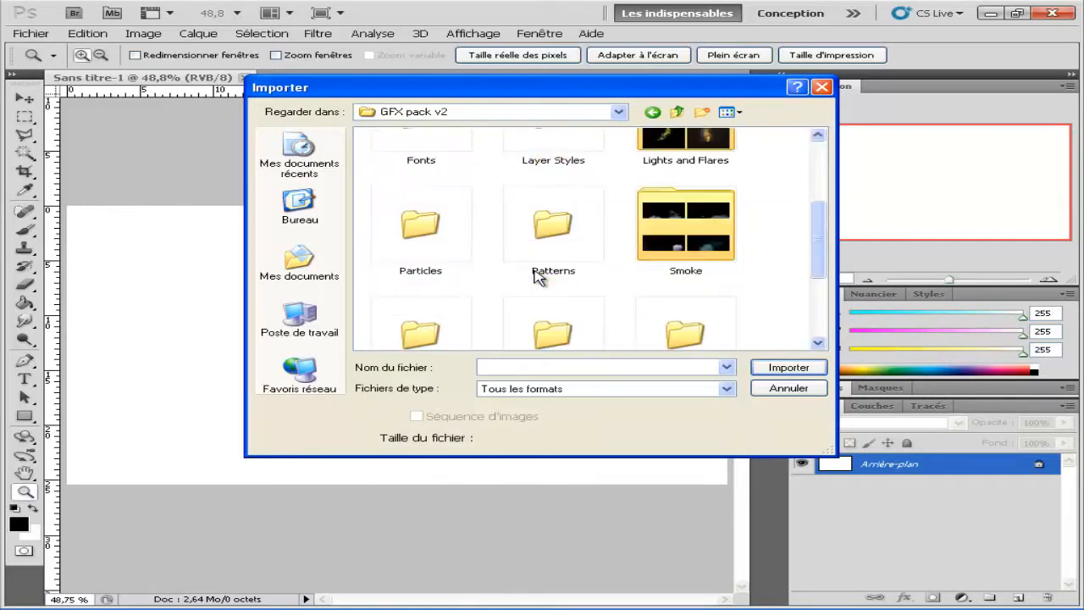
pyautogui.scroll(1, 535, 273)
pyautogui.scroll(-4, 535, 275)
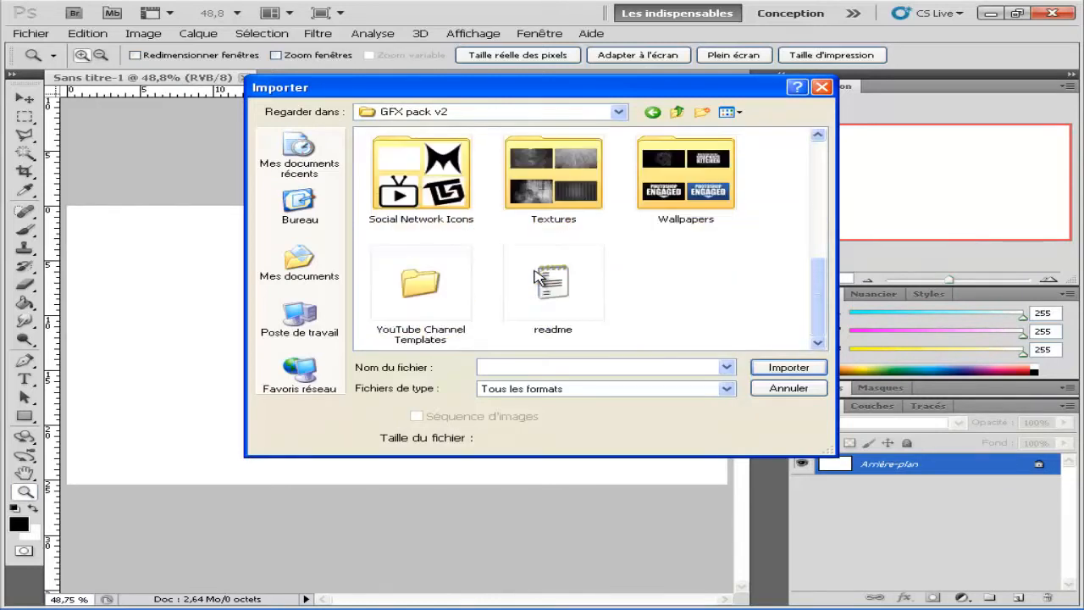
# Examine the abstract images in the Wallpapers folder and return to the GFX pack v2 folder.
pyautogui.doubleClick(688, 197)
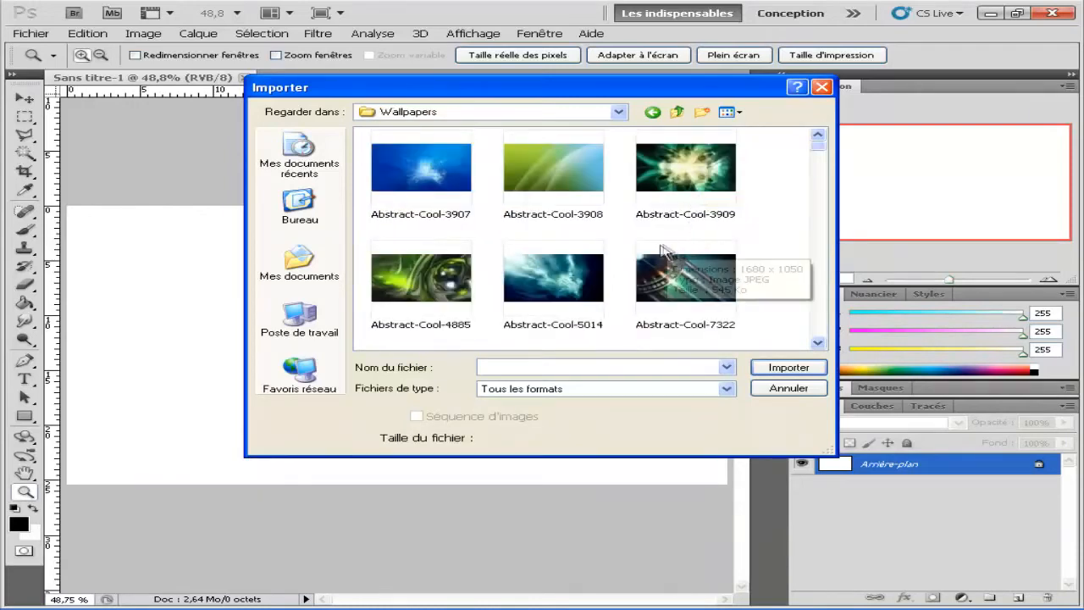
pyautogui.scroll(-10, 659, 244)
pyautogui.scroll(-10, 659, 244)
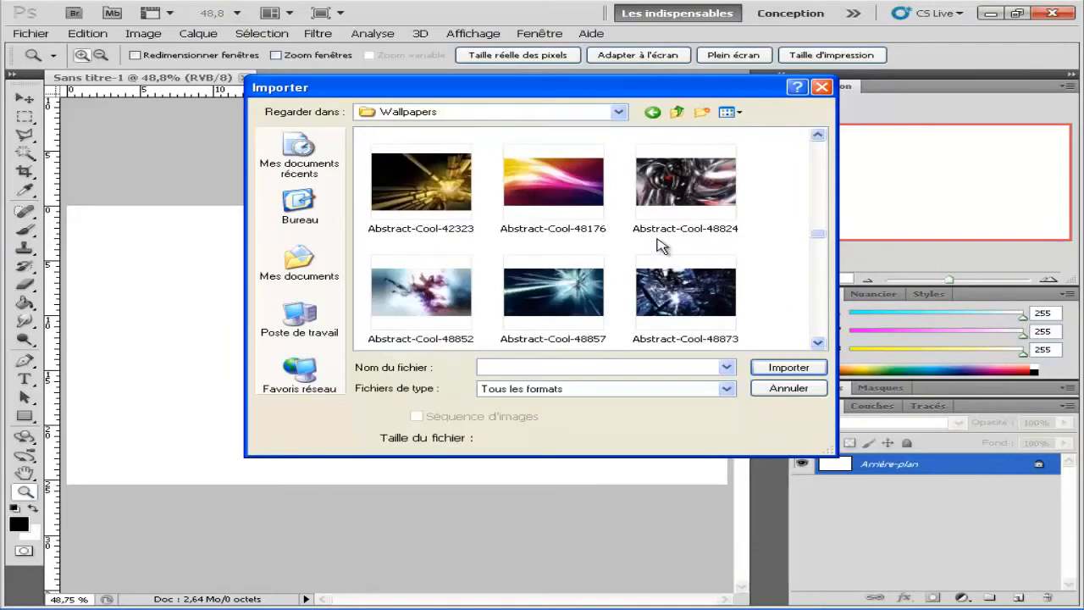
pyautogui.scroll(-2, 662, 246)
pyautogui.scroll(-3, 358, 261)
pyautogui.scroll(5, 360, 263)
pyautogui.scroll(-12, 360, 263)
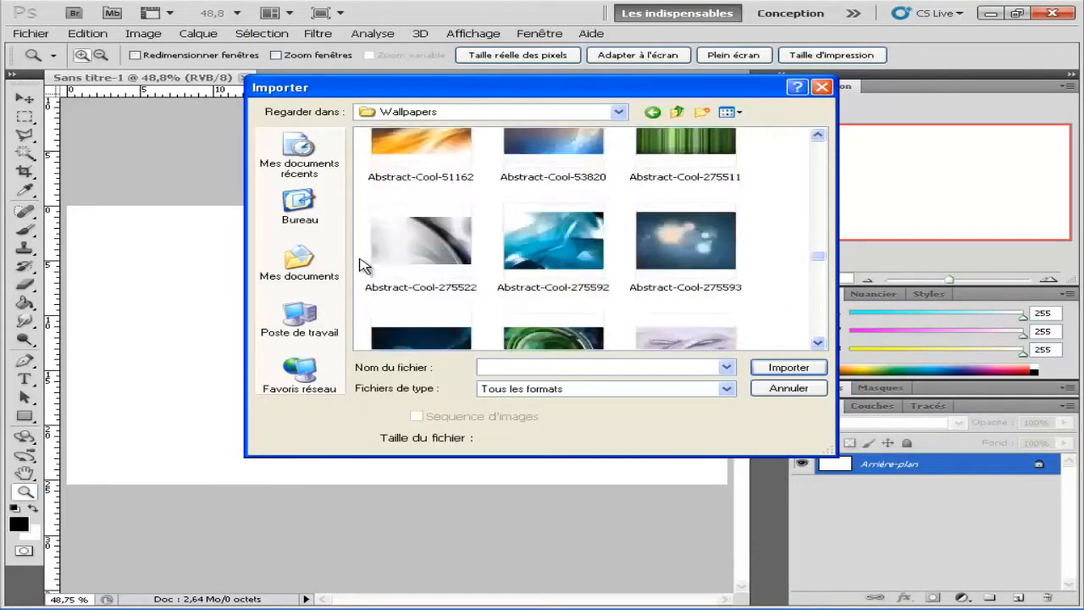
pyautogui.scroll(-8, 360, 263)
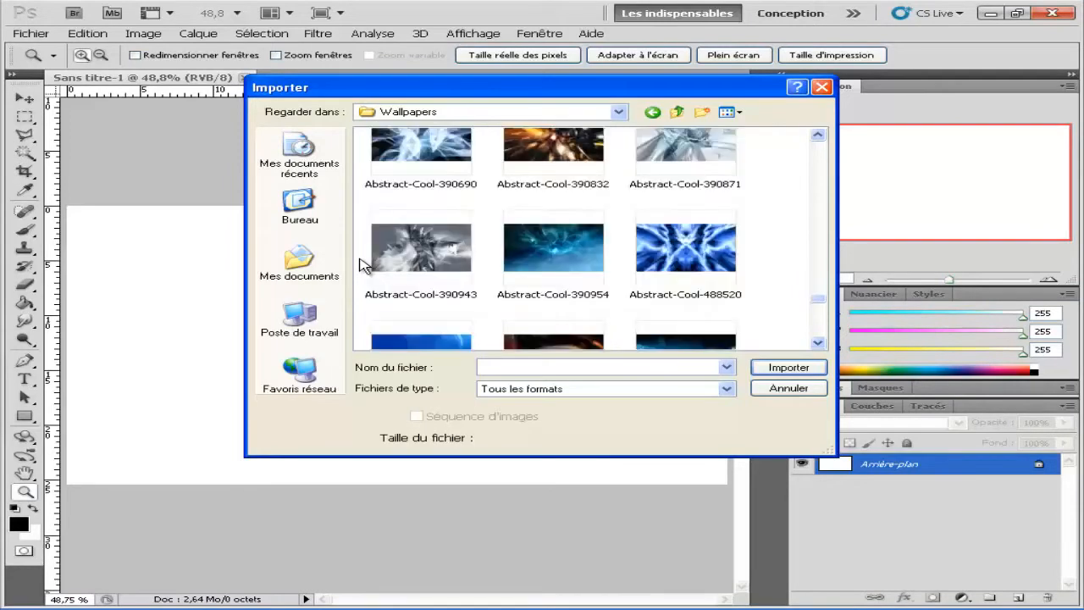
pyautogui.scroll(7, 583, 167)
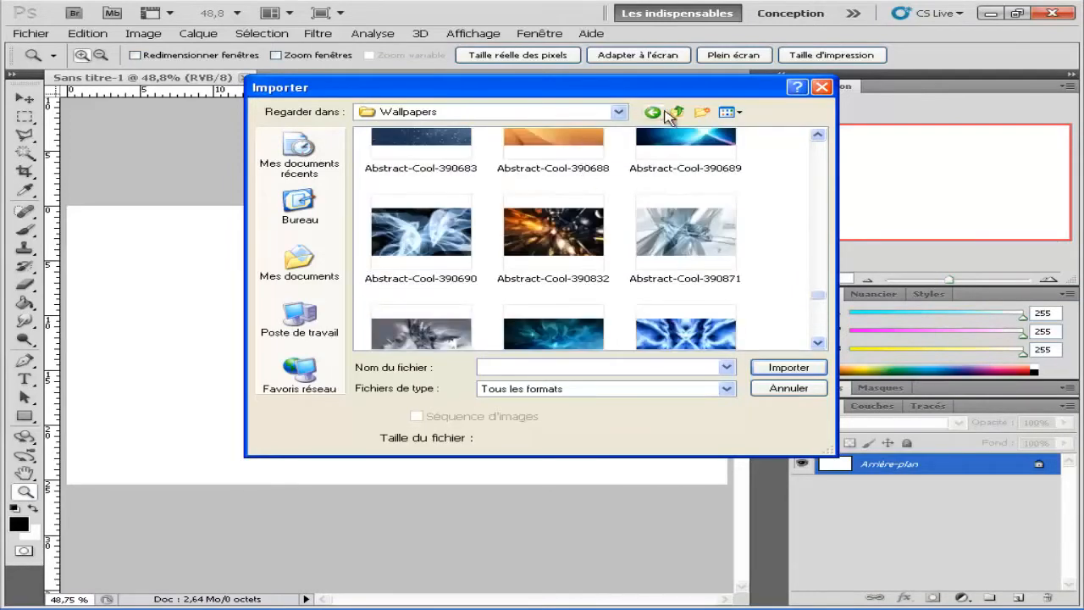
pyautogui.click(673, 113)
# Place The Darkness II image from the Textures folder of GFX pack v2 into the document.
pyautogui.scroll(-6, 496, 245)
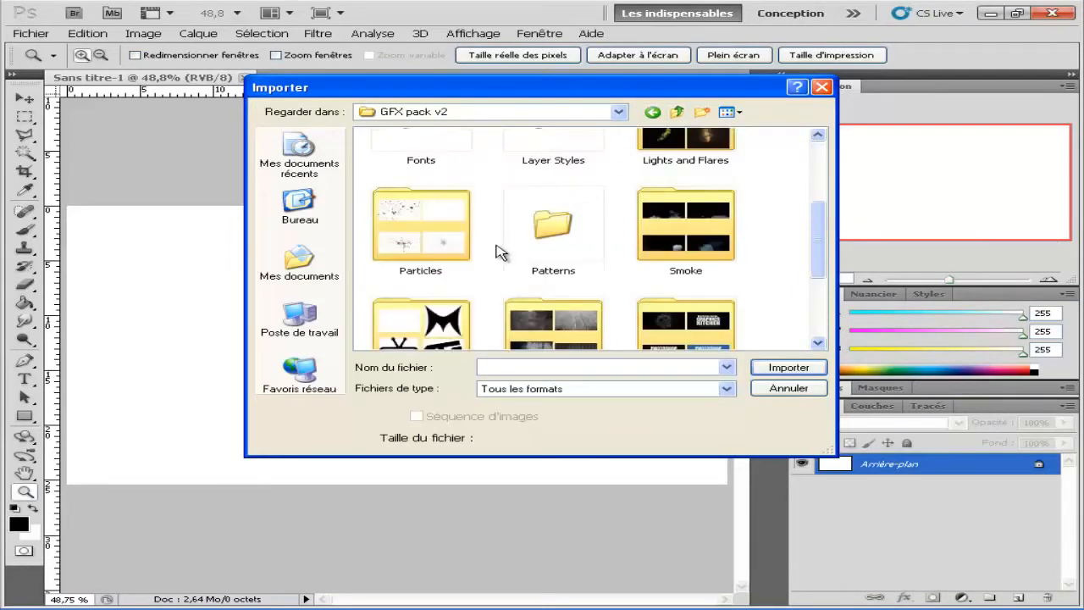
pyautogui.scroll(3, 470, 310)
pyautogui.scroll(3, 496, 307)
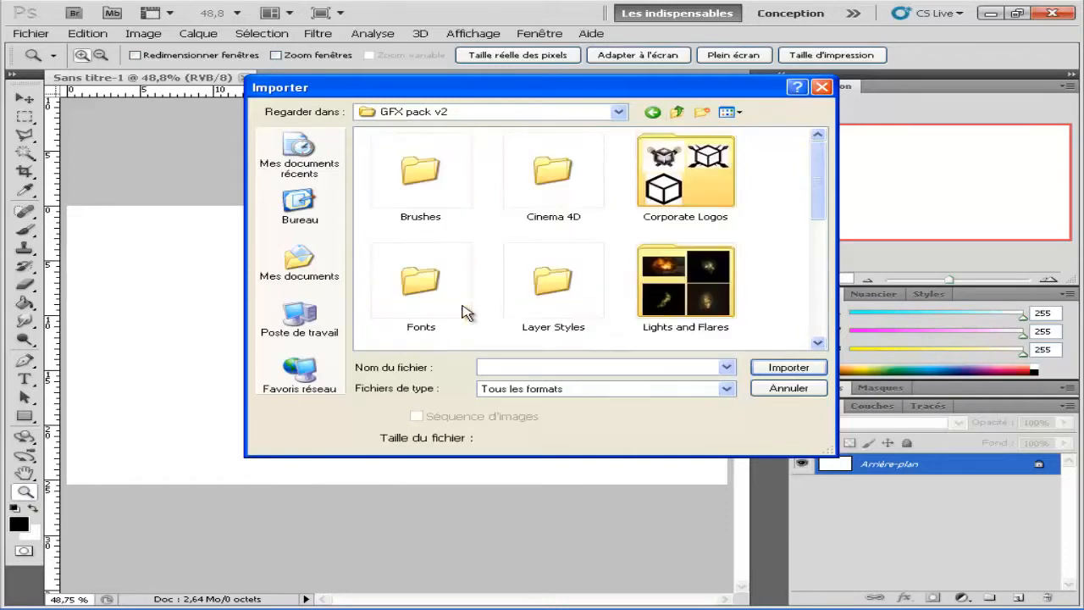
pyautogui.scroll(-5, 449, 288)
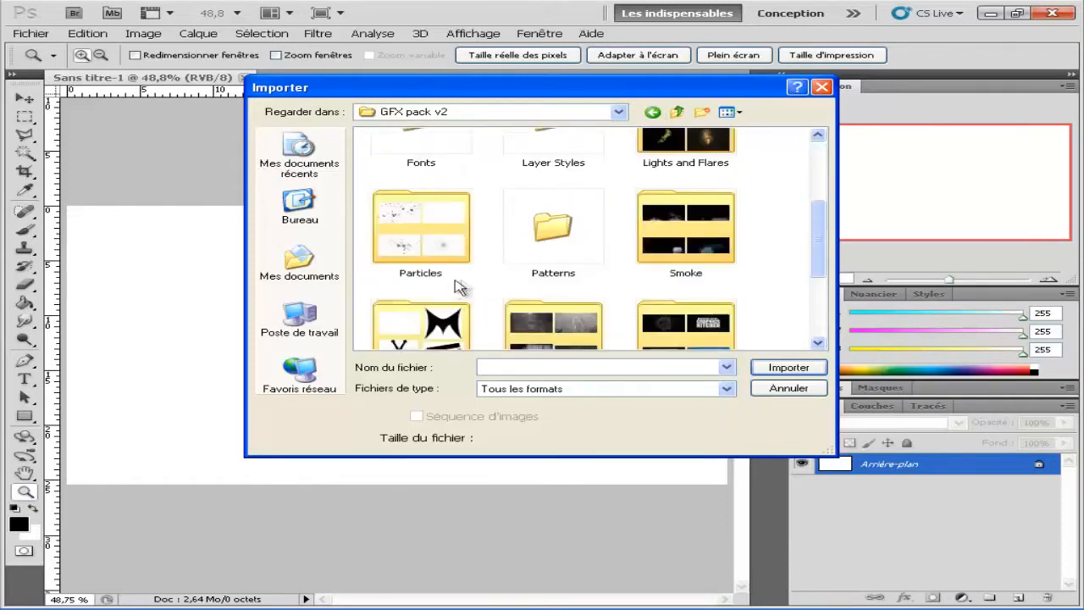
pyautogui.click(583, 192)
pyautogui.doubleClick(582, 191)
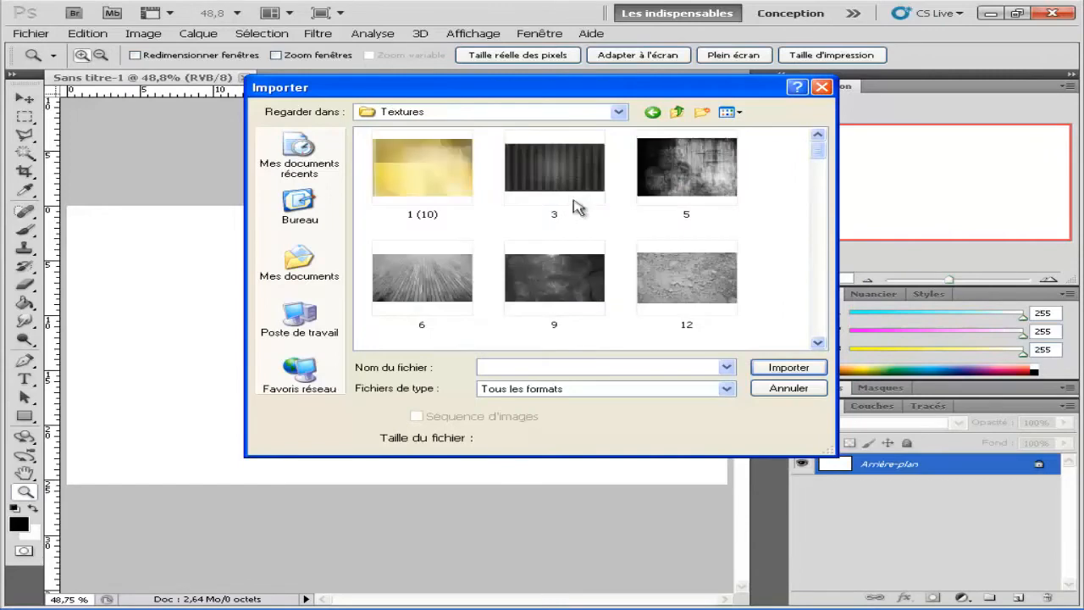
pyautogui.scroll(-6, 576, 213)
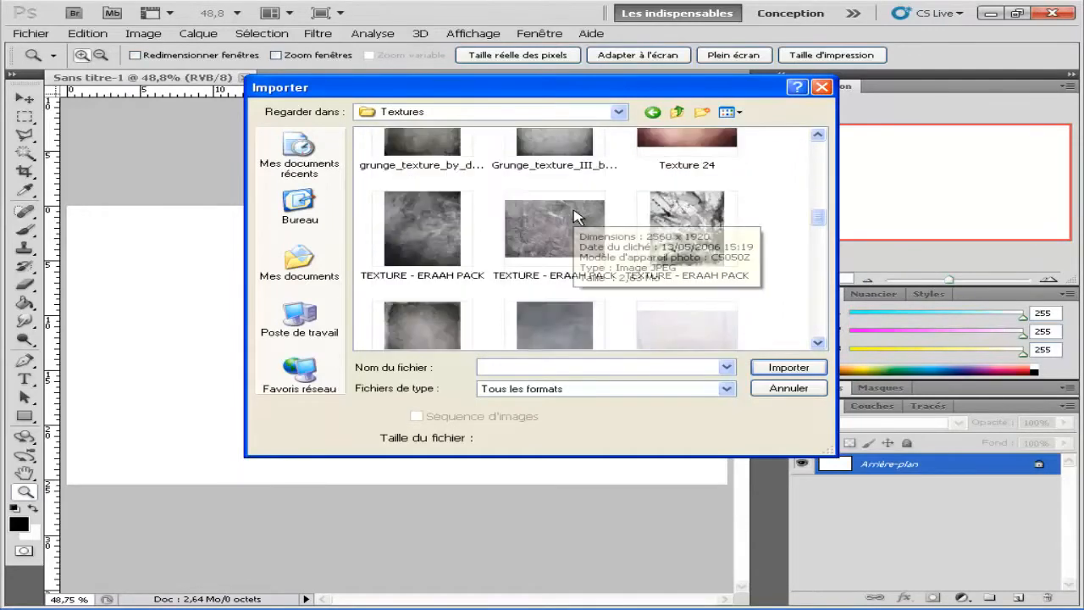
pyautogui.scroll(-6, 699, 237)
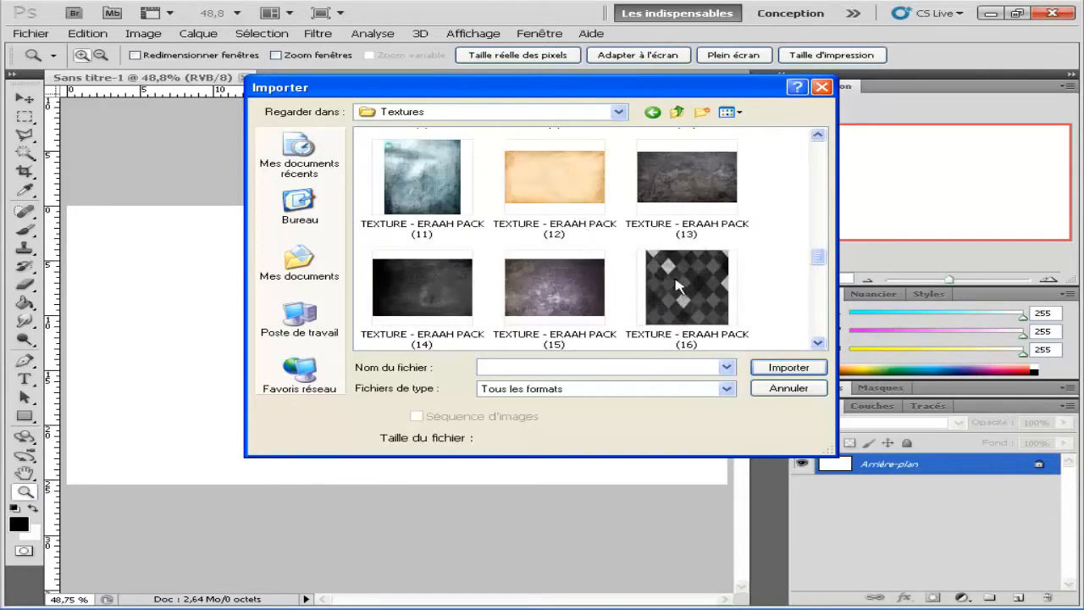
pyautogui.scroll(-3, 677, 287)
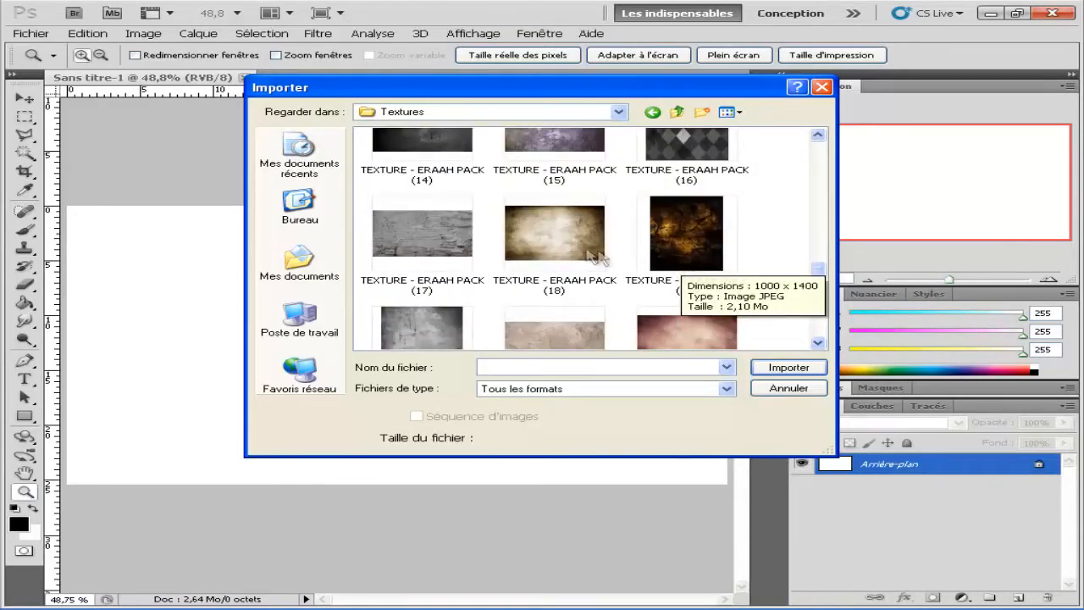
pyautogui.scroll(-15, 596, 239)
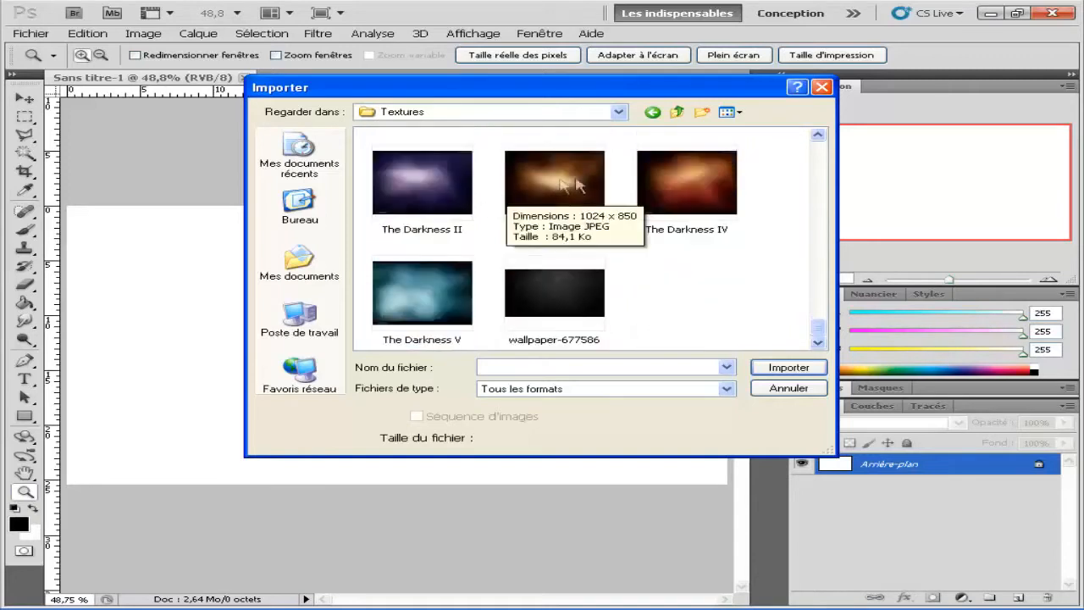
pyautogui.doubleClick(452, 179)
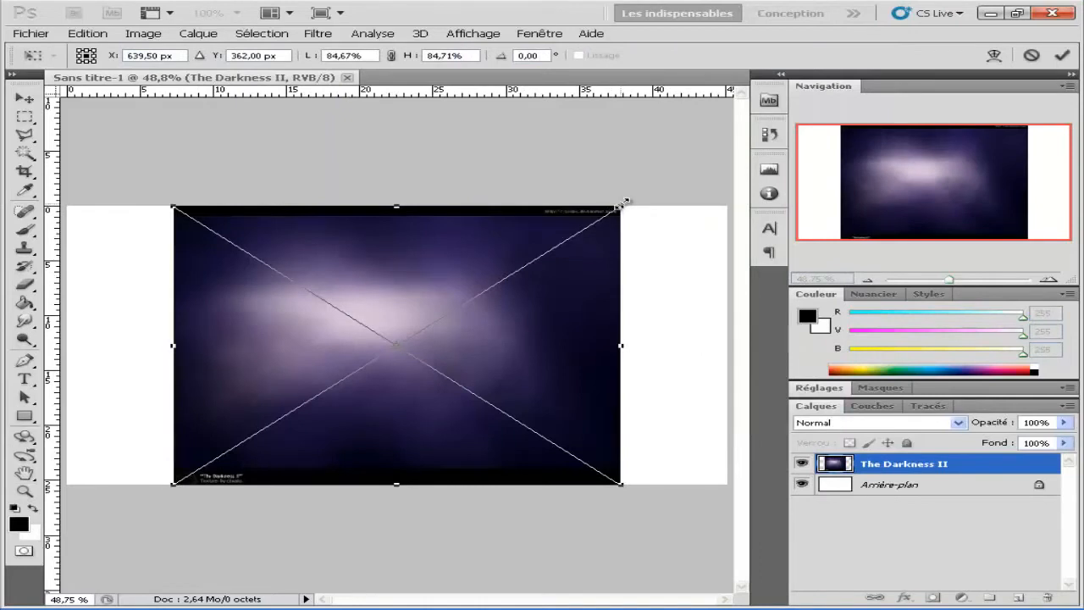
# Enlarge The Darkness II image to about 150%, position it so it covers the whole canvas, and commit the placement.
pyautogui.moveTo(621, 205); pyautogui.dragTo(755, 105)
pyautogui.moveTo(624, 250); pyautogui.dragTo(463, 338)
pyautogui.moveTo(634, 176); pyautogui.dragTo(817, 60)
pyautogui.moveTo(650, 229); pyautogui.dragTo(679, 304)
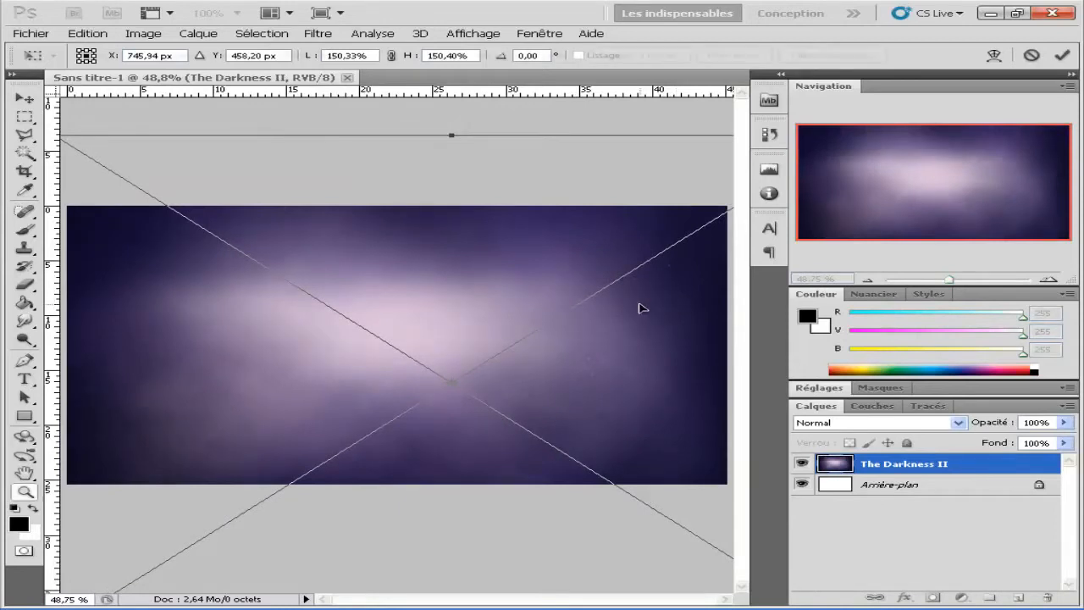
pyautogui.press('Return')
pyautogui.press('z')
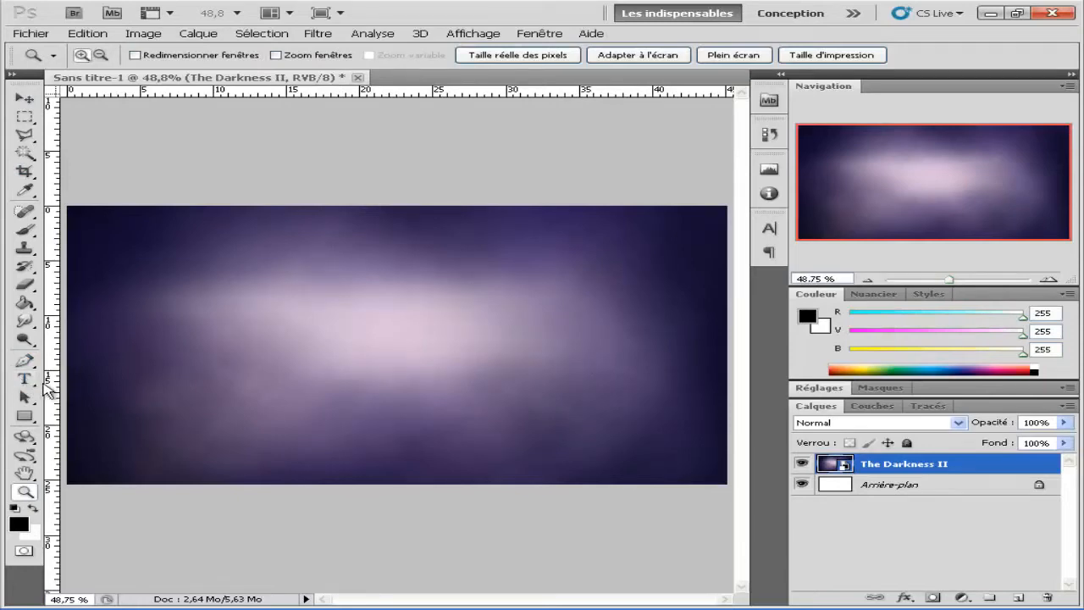
# Place the character-link image from the personnage folder of Mes images into the document.
pyautogui.click(30, 33)
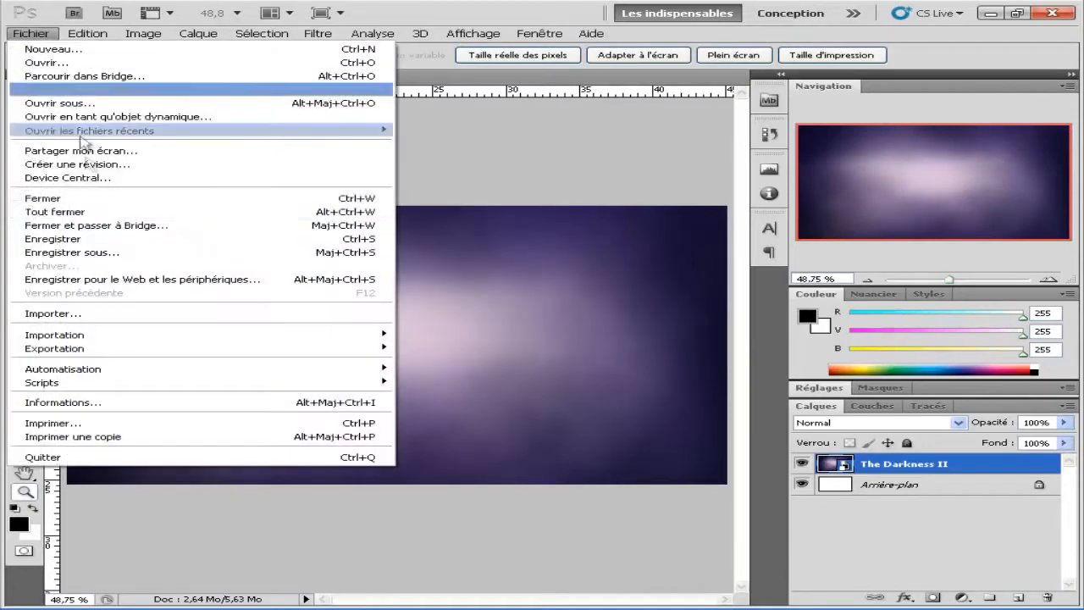
pyautogui.click(79, 315)
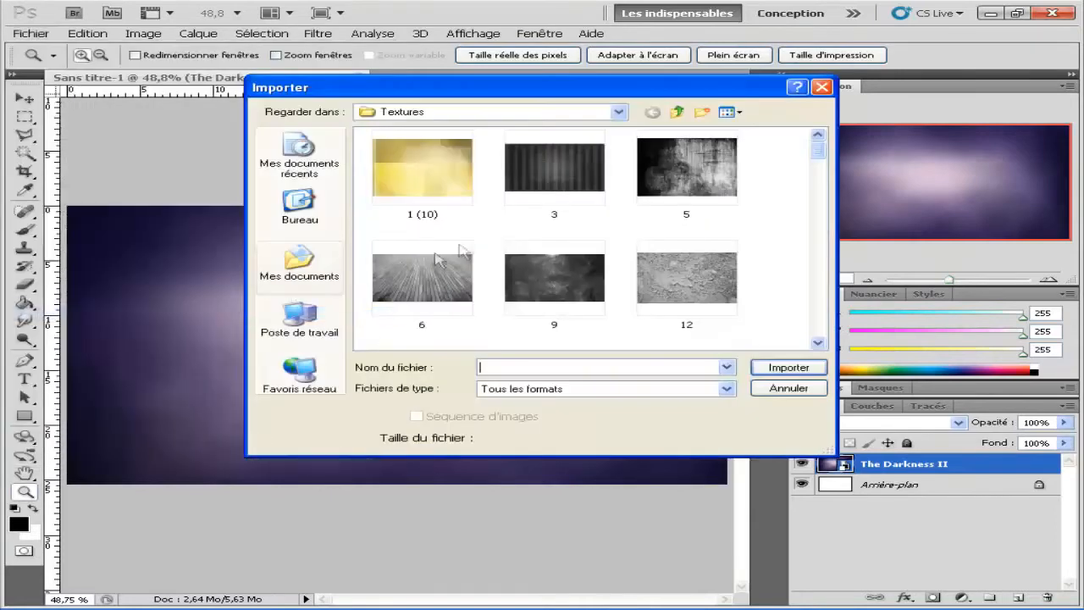
pyautogui.click(315, 267)
pyautogui.doubleClick(658, 191)
pyautogui.scroll(-5, 644, 224)
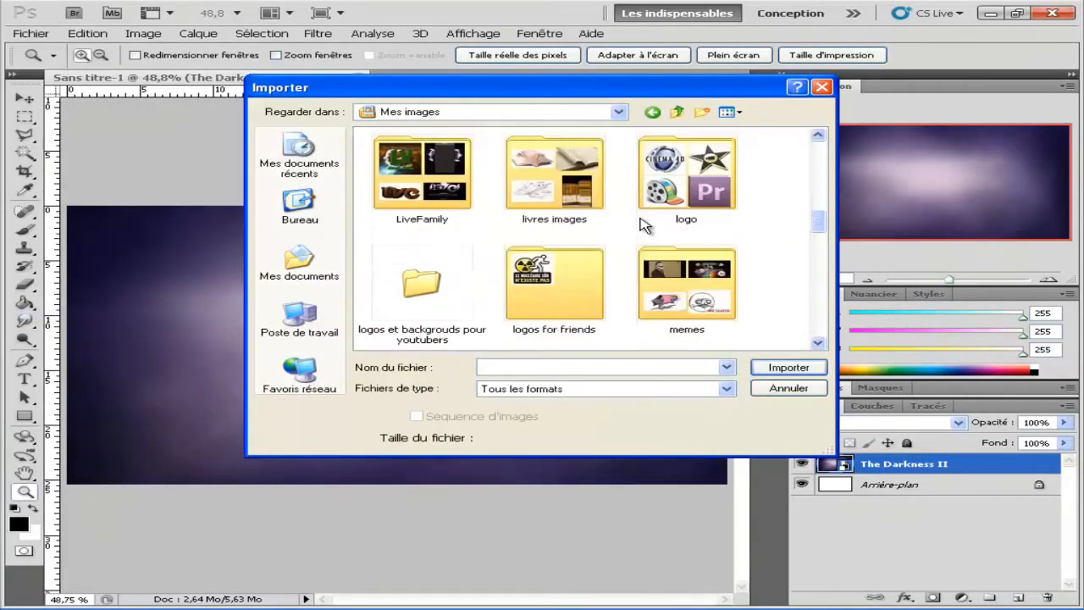
pyautogui.scroll(-3, 641, 227)
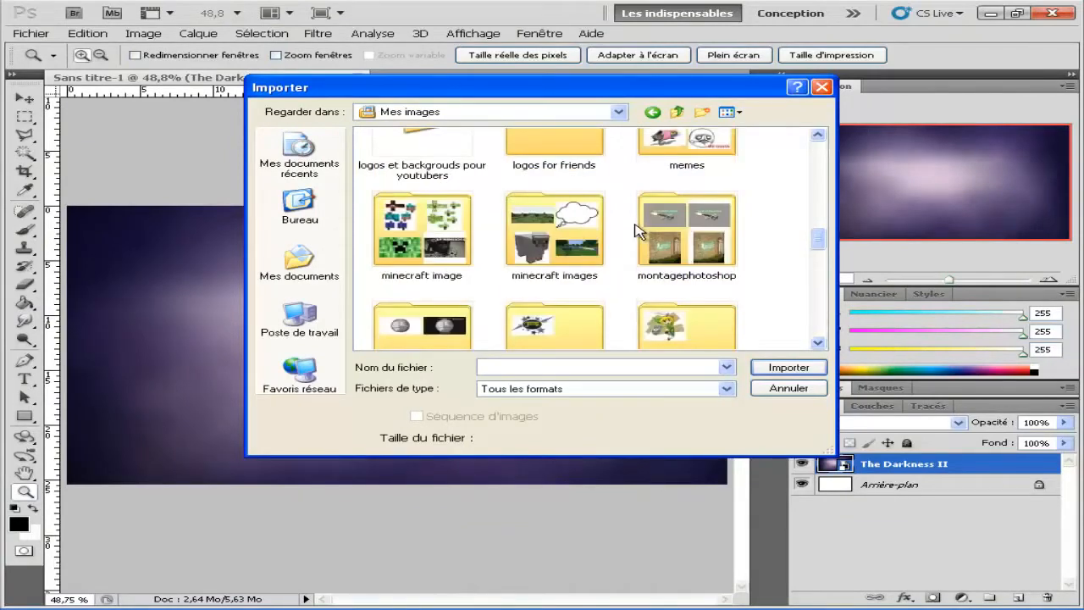
pyautogui.scroll(-4, 631, 235)
pyautogui.scroll(4, 610, 237)
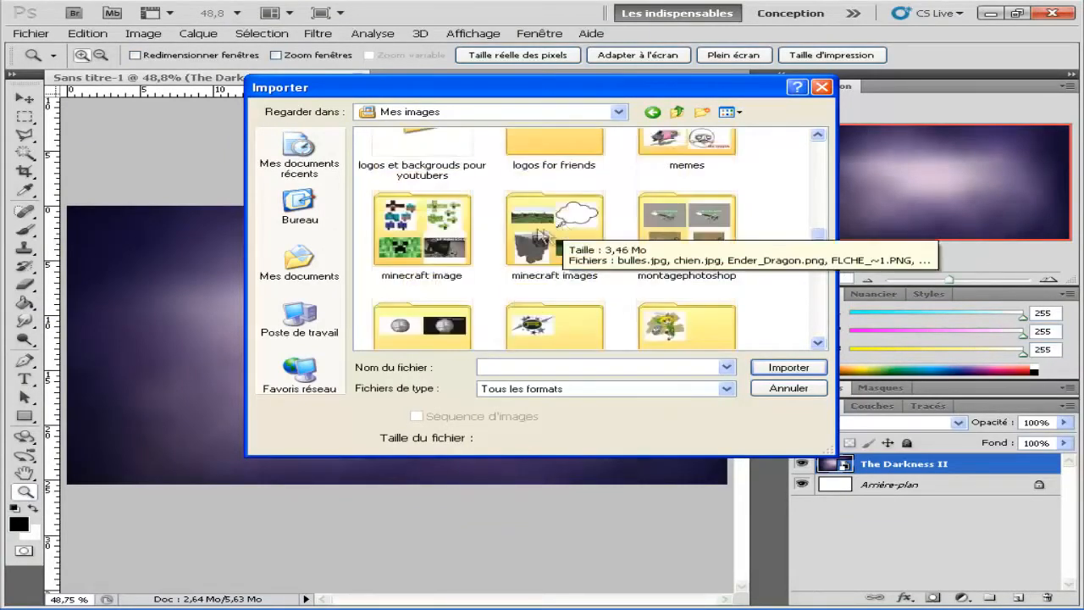
pyautogui.scroll(-4, 539, 237)
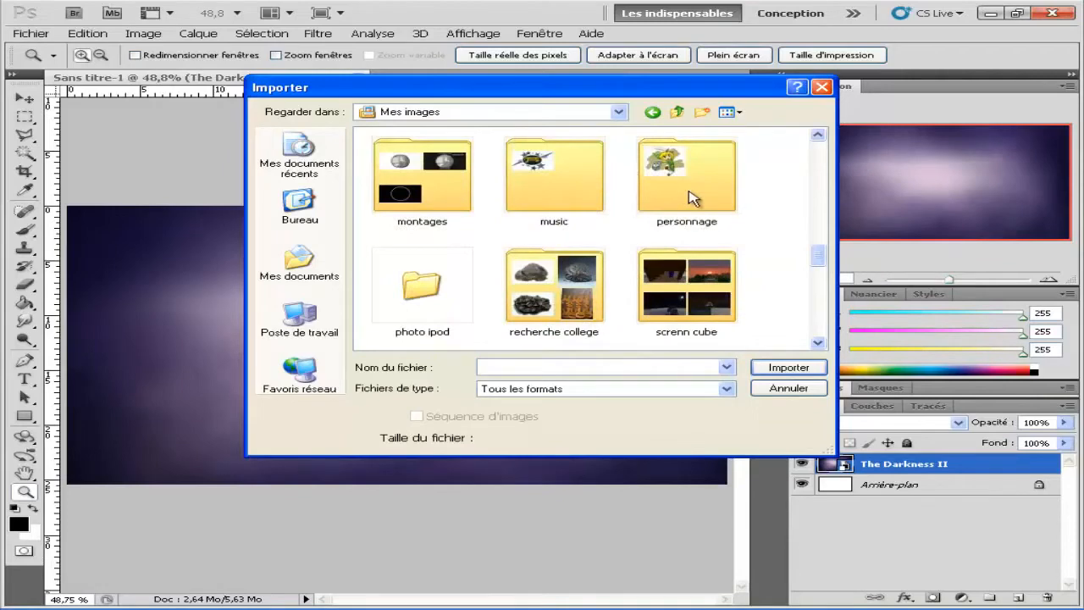
pyautogui.doubleClick(688, 197)
pyautogui.doubleClick(413, 182)
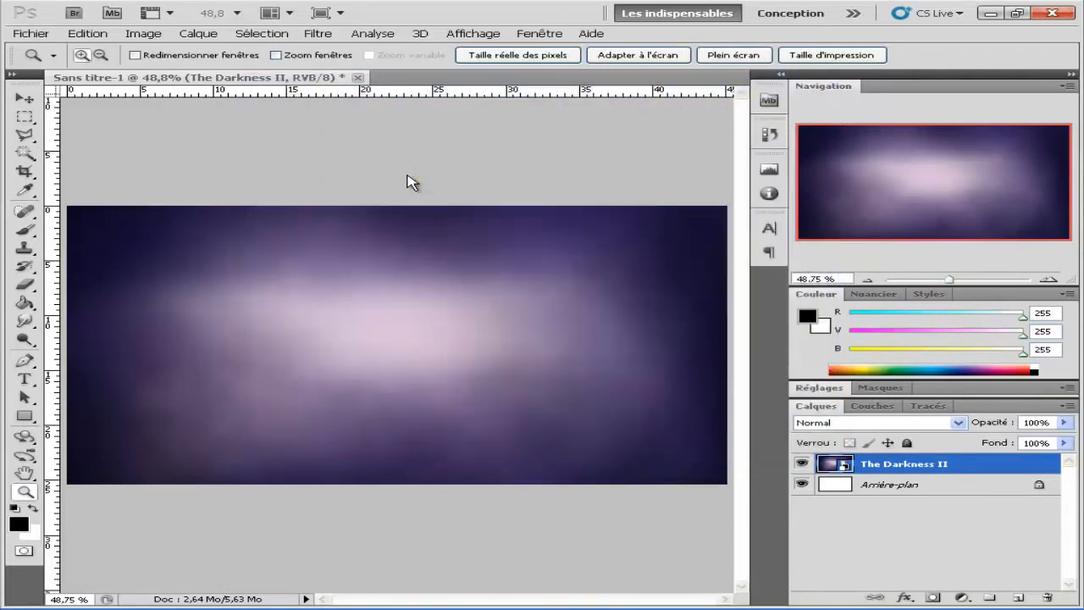
# Enlarge the Link character to about 187%, commit the placement, and move it slightly left of the canvas centre.
pyautogui.moveTo(482, 285); pyautogui.dragTo(628, 178)
pyautogui.moveTo(579, 284); pyautogui.dragTo(518, 330)
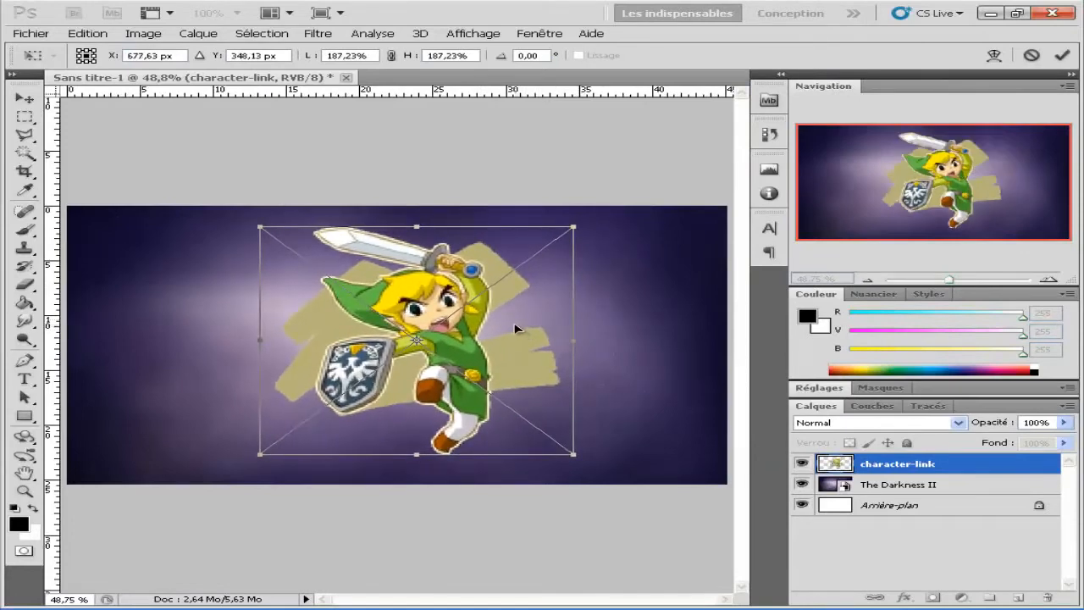
pyautogui.press('Return')
pyautogui.press('z')
pyautogui.click(25, 99)
pyautogui.moveTo(463, 319); pyautogui.dragTo(434, 315)
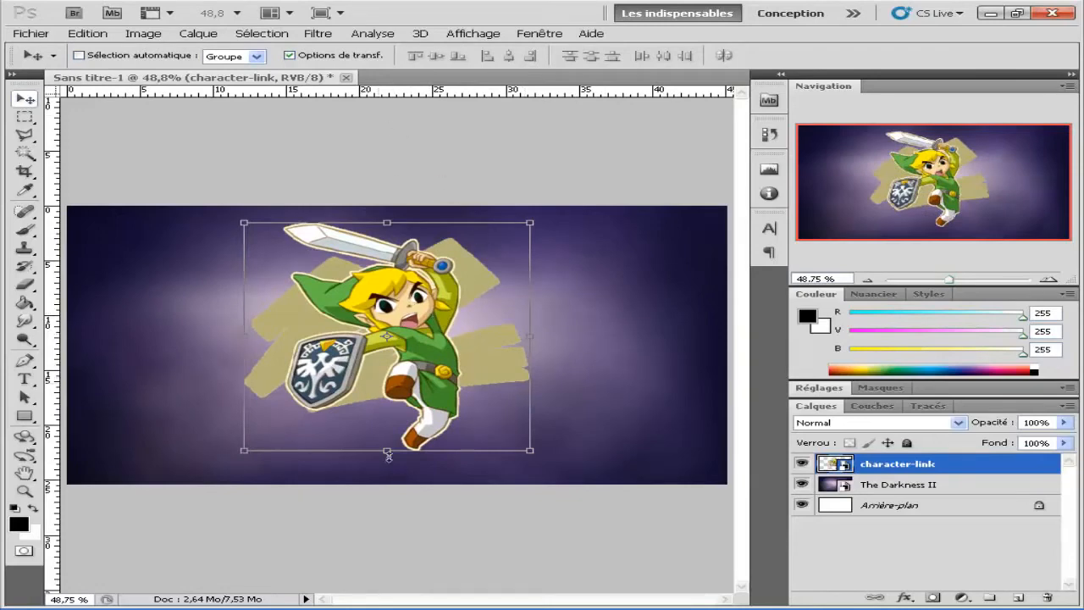
# Rasterize the character-link layer and invert its colours with the Négatif adjustment.
pyautogui.rightClick(899, 467)
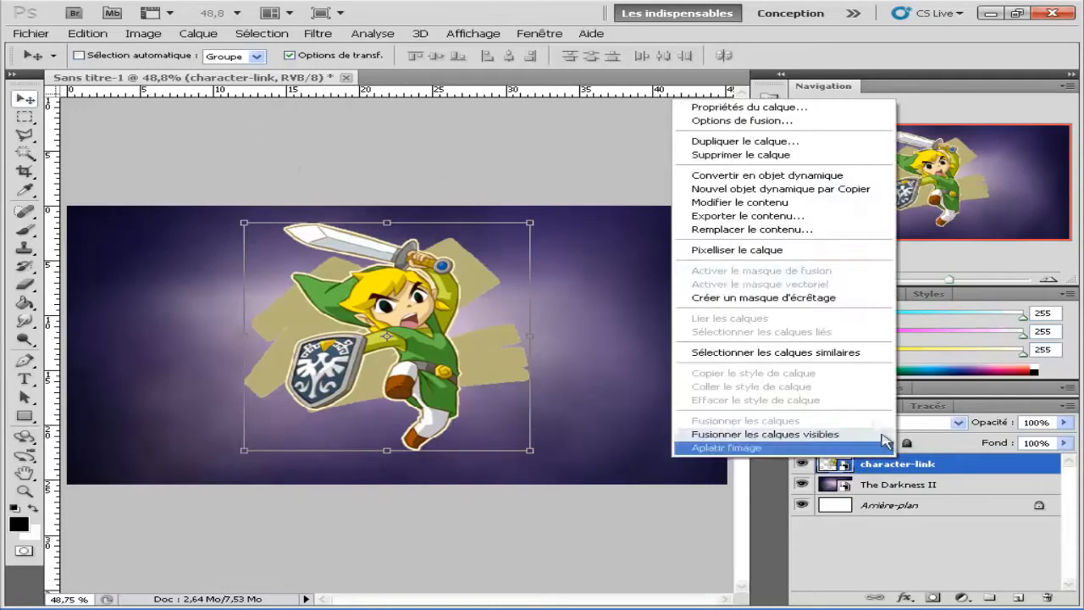
pyautogui.click(762, 249)
pyautogui.click(143, 33)
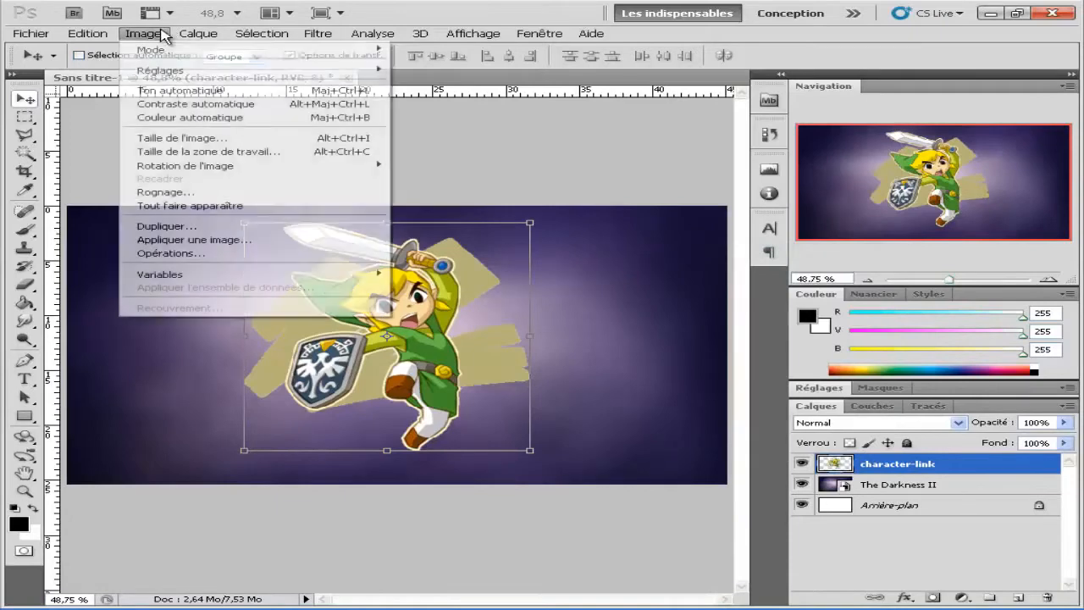
pyautogui.moveTo(213, 78)
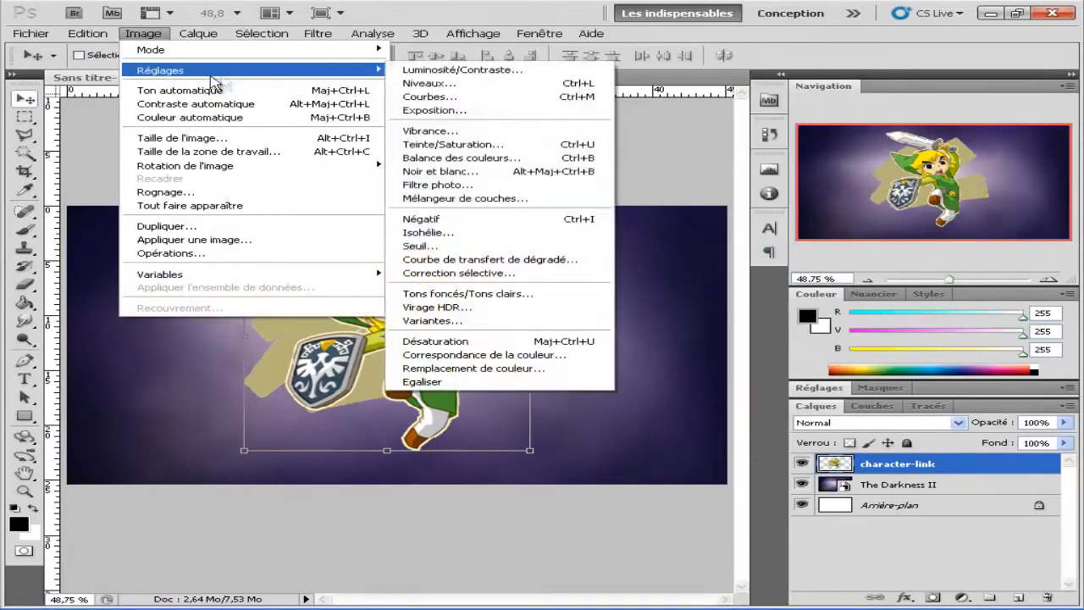
pyautogui.click(472, 222)
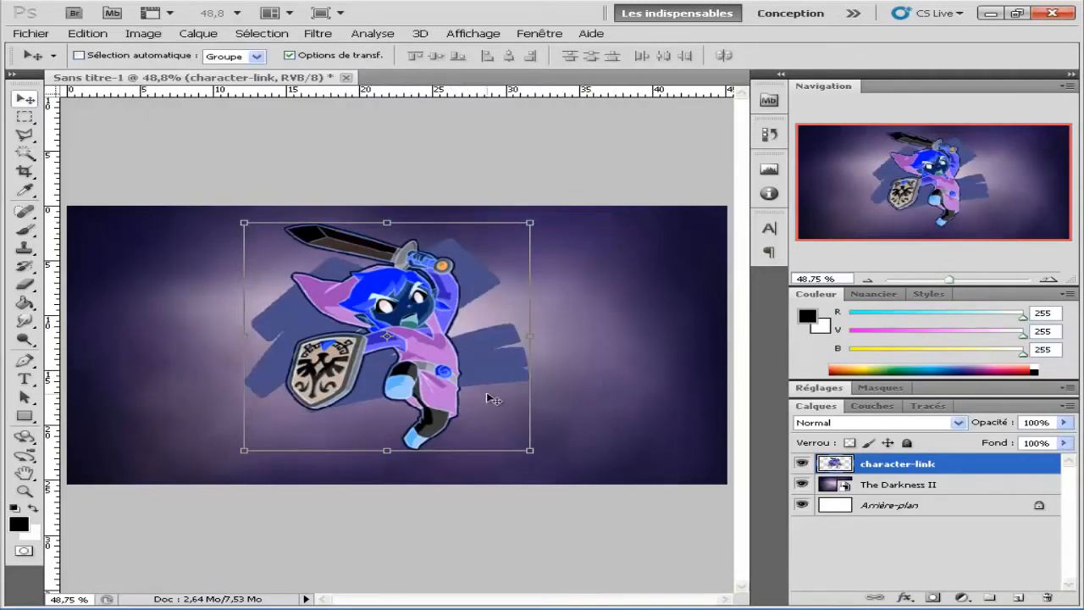
# Undo the colour inversion of the Link character and try the Seuil adjustment on it, cancelling the adjustment.
pyautogui.hotkey('ctrl', 'z')
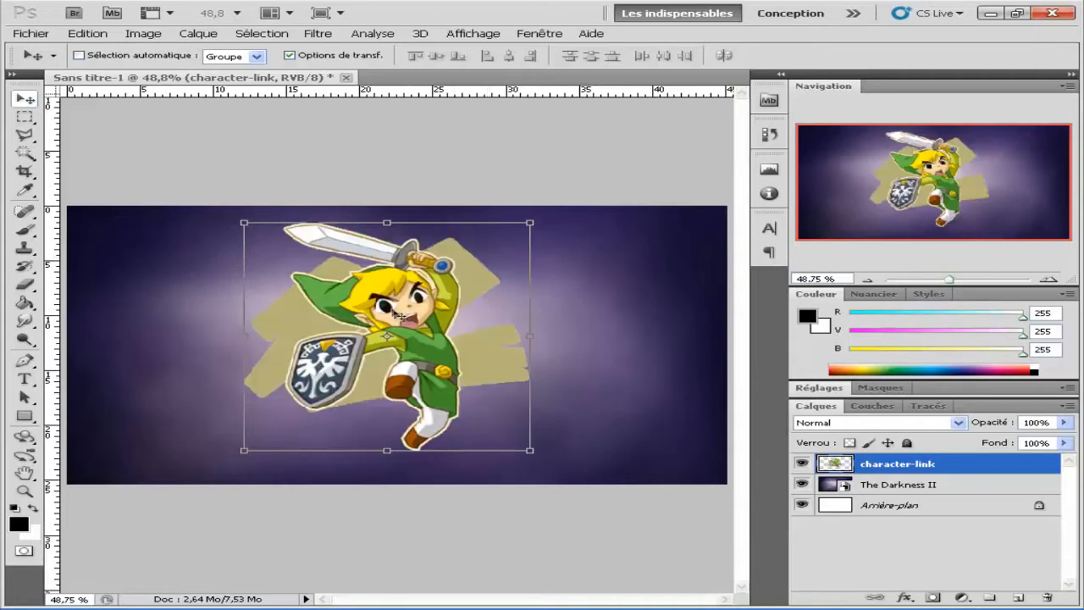
pyautogui.click(143, 33)
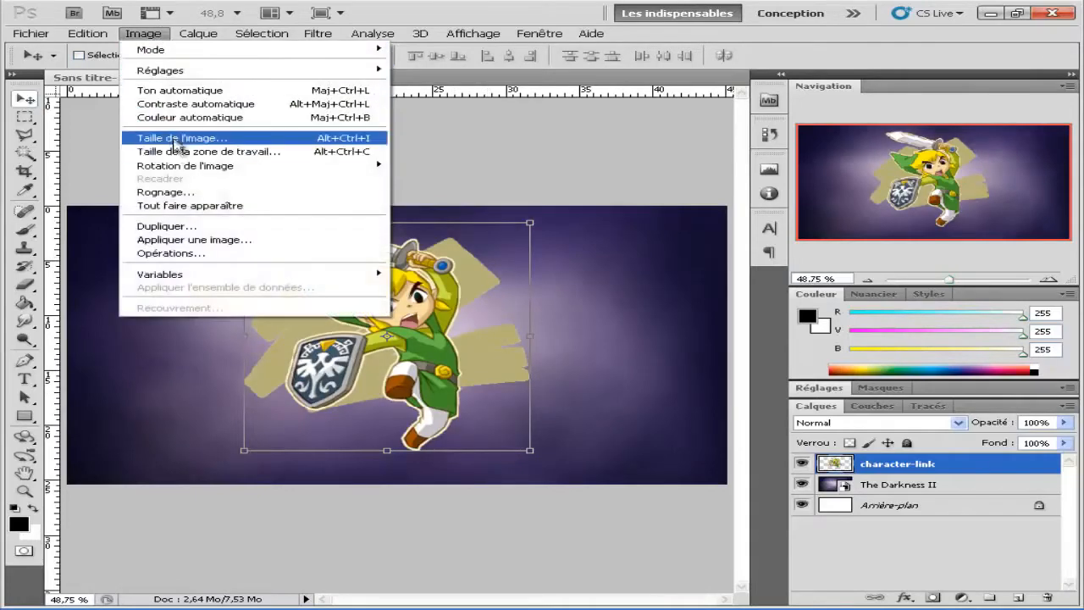
pyautogui.moveTo(176, 73)
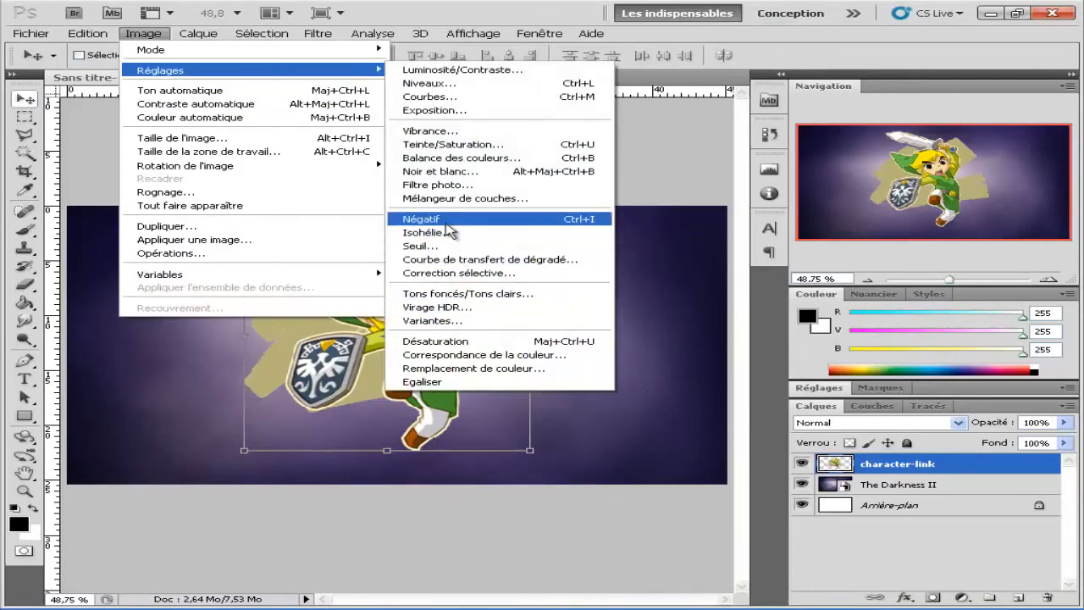
pyautogui.click(433, 247)
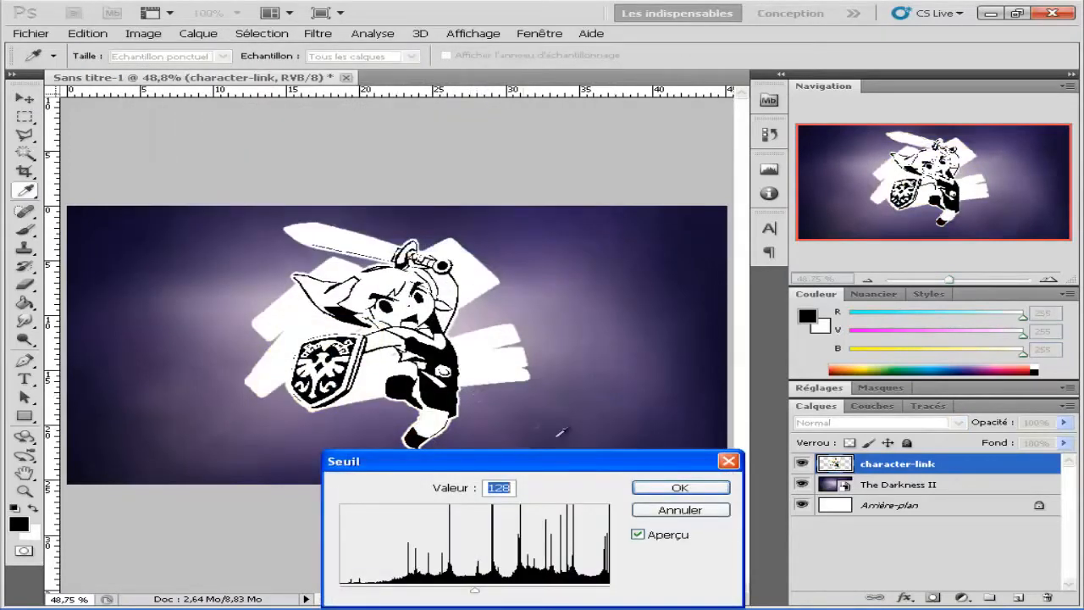
pyautogui.click(727, 462)
pyautogui.press('v')
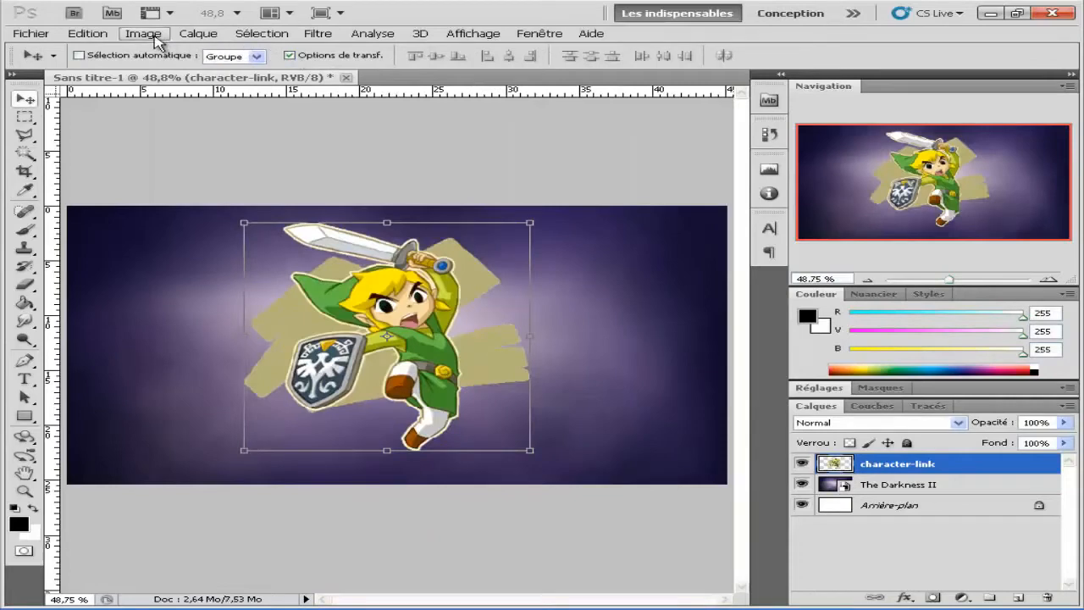
# Try the Désaturation adjustment on the character-link layer and undo it.
pyautogui.click(156, 37)
pyautogui.moveTo(186, 69)
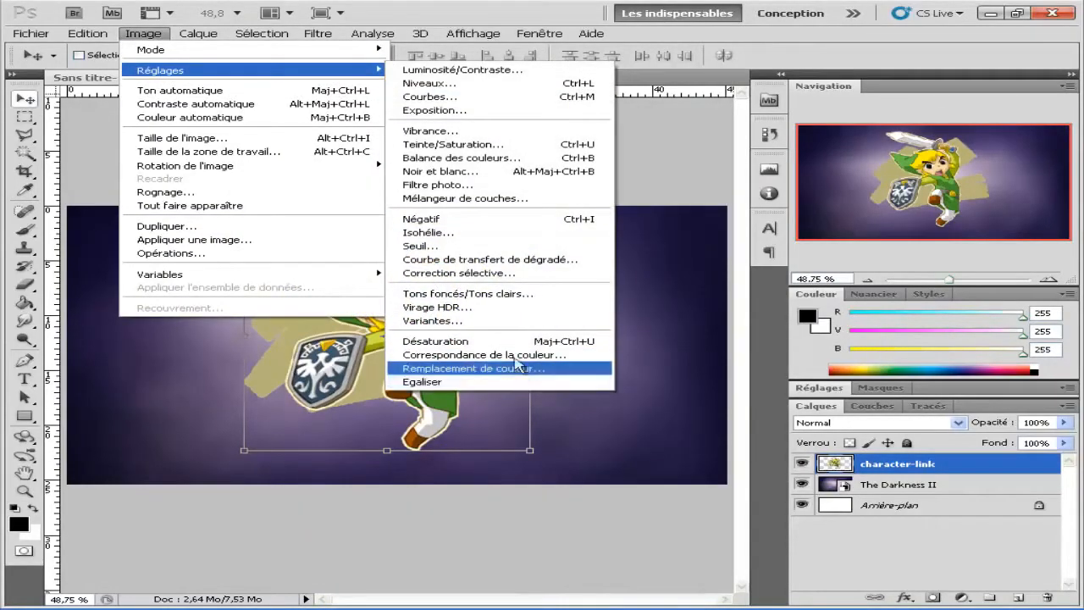
pyautogui.click(508, 341)
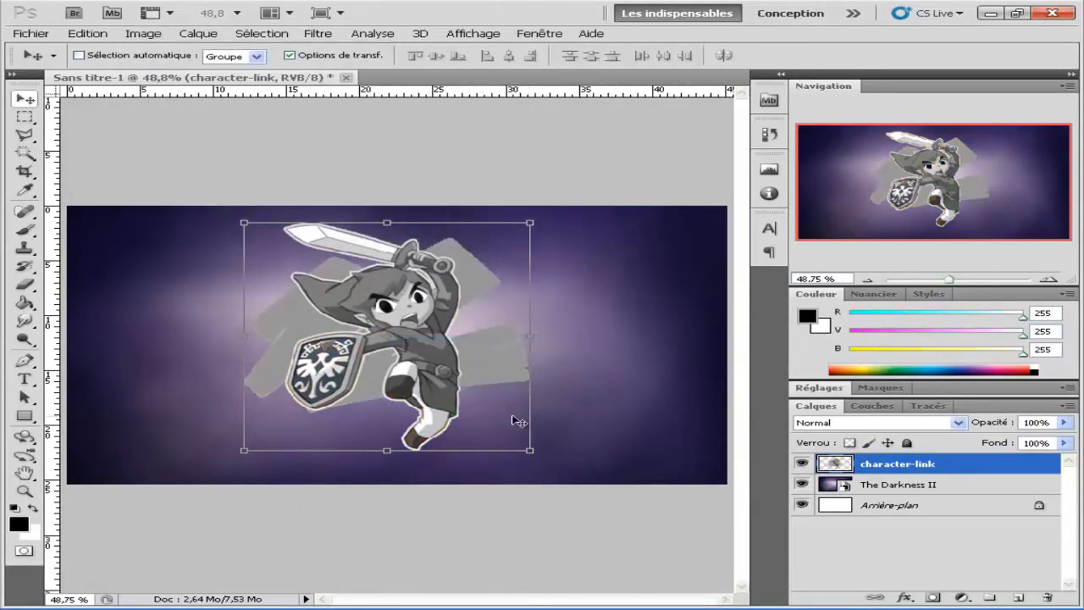
pyautogui.hotkey('ctrl', 'z')
# Invert the character-link layer's colours with the Négatif adjustment and move the character slightly down and to the right.
pyautogui.click(146, 37)
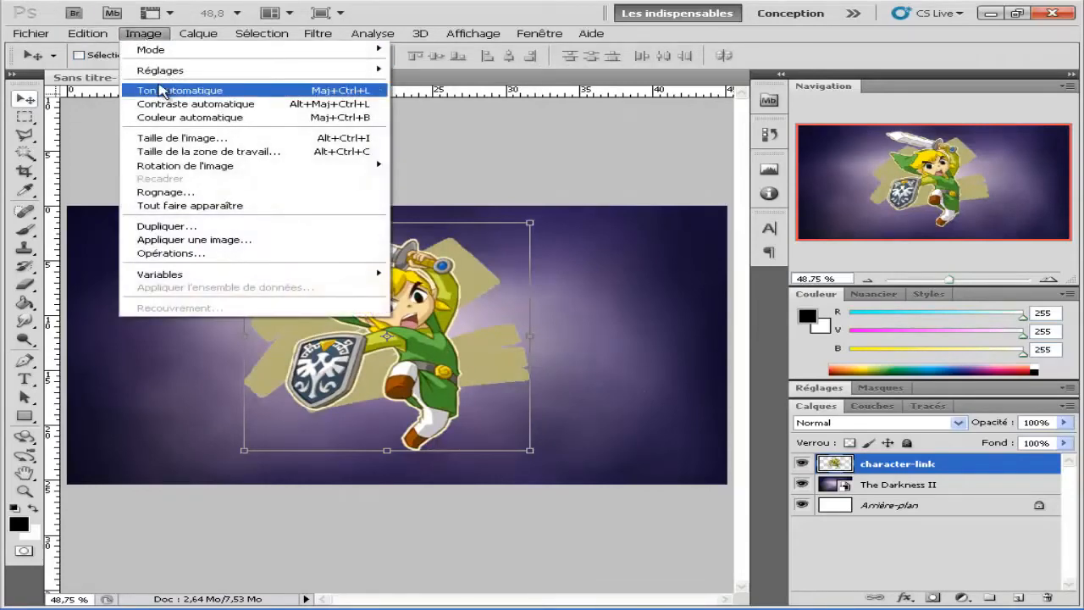
pyautogui.moveTo(177, 75)
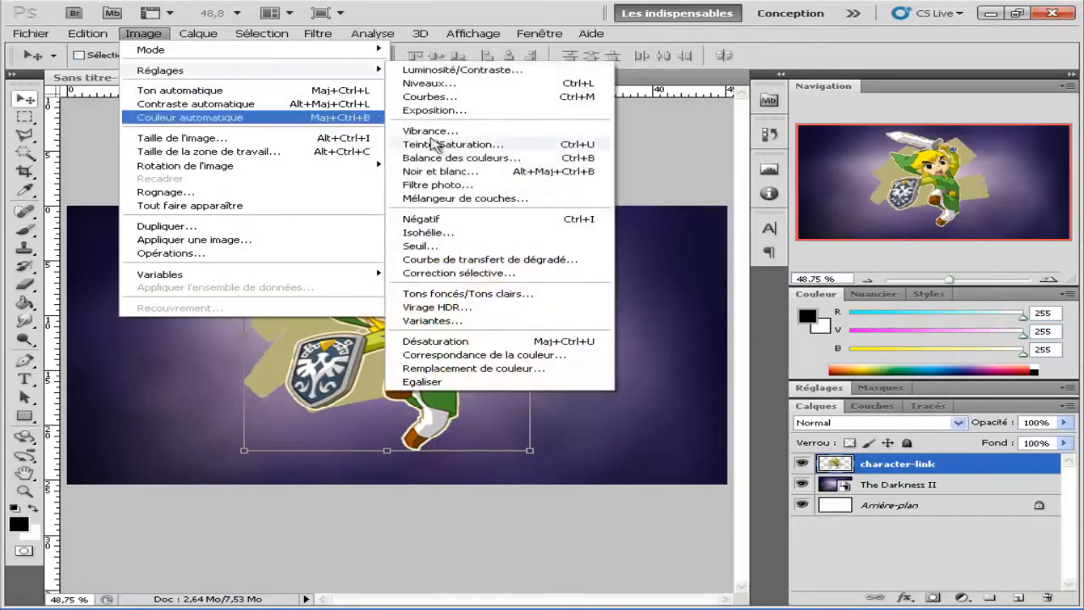
pyautogui.click(458, 218)
pyautogui.moveTo(350, 294)
pyautogui.mouseDown()
pyautogui.moveTo(380, 305)
pyautogui.moveTo(356, 308)
pyautogui.mouseUp()
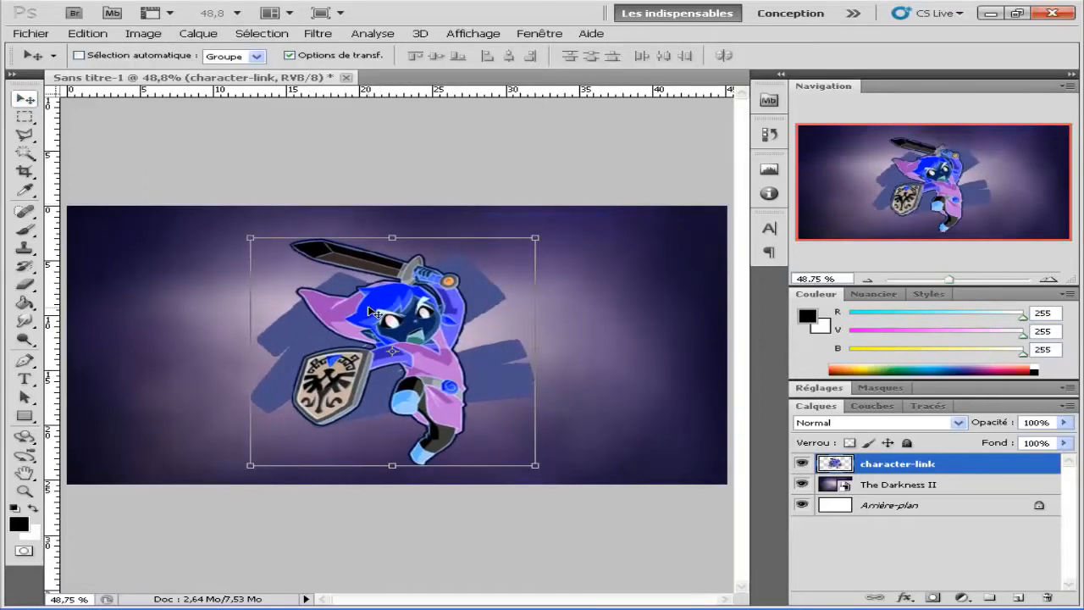
pyautogui.moveTo(413, 347); pyautogui.dragTo(416, 340)
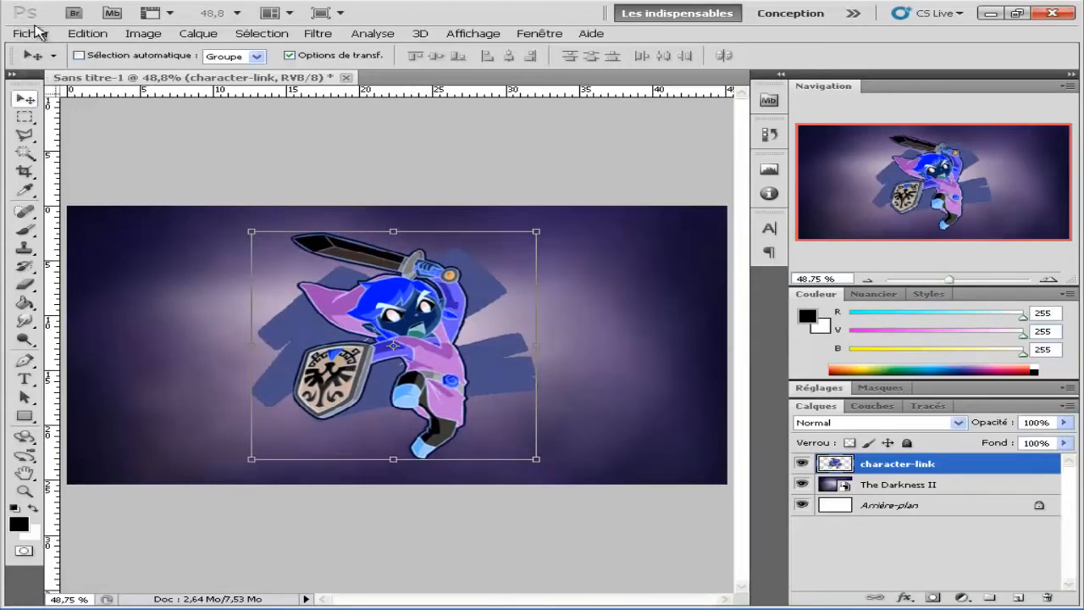
# Start placing another image and open the Textures folder of GFX pack v2, inside GFX Pack in Mes images.
pyautogui.click(37, 33)
pyautogui.click(85, 313)
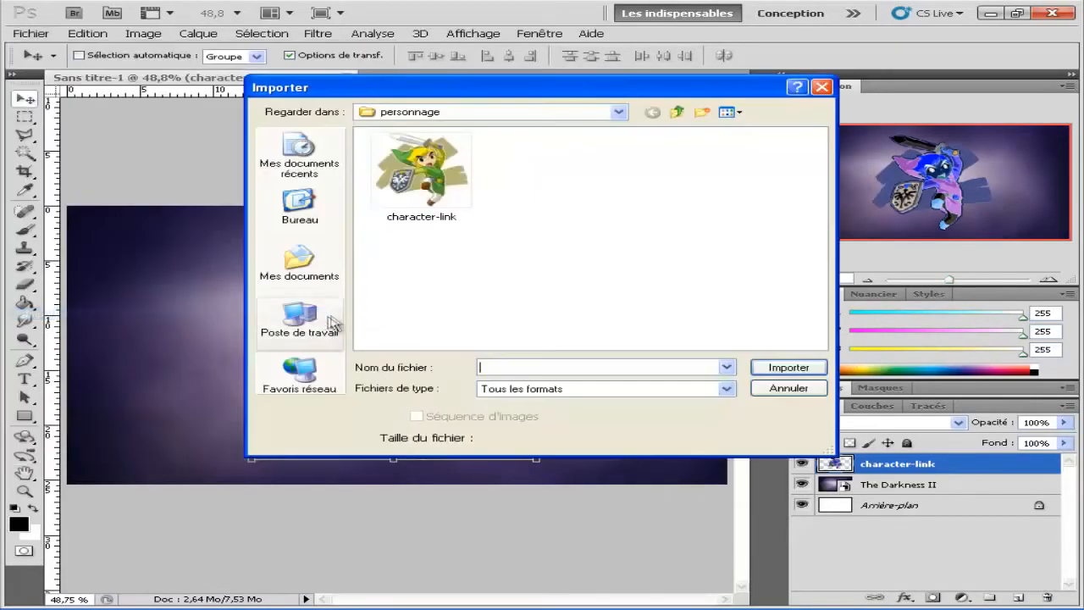
pyautogui.click(677, 112)
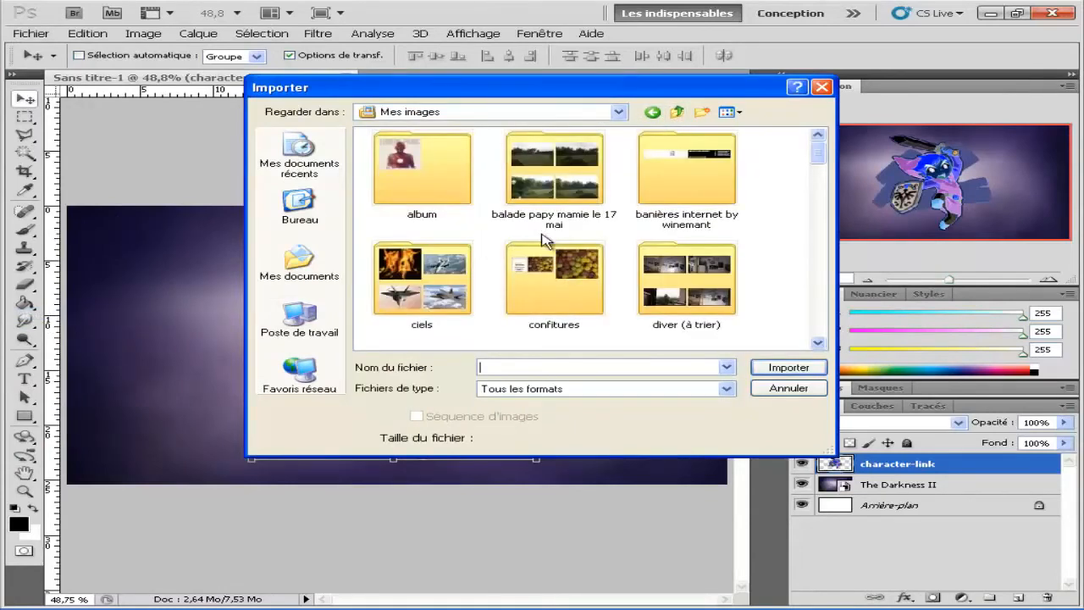
pyautogui.moveTo(818, 160); pyautogui.dragTo(818, 180)
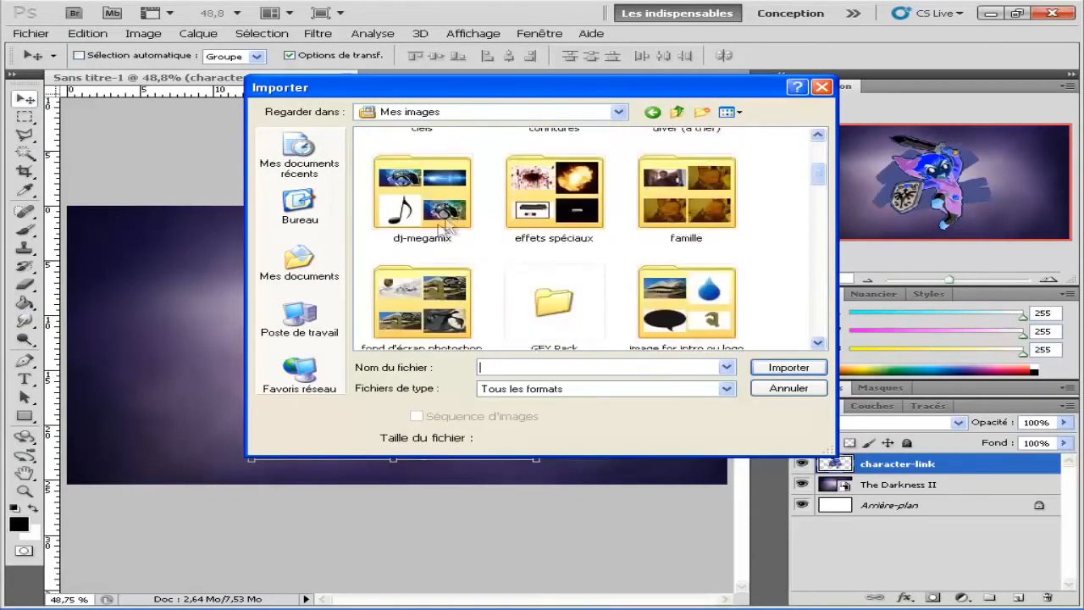
pyautogui.doubleClick(559, 308)
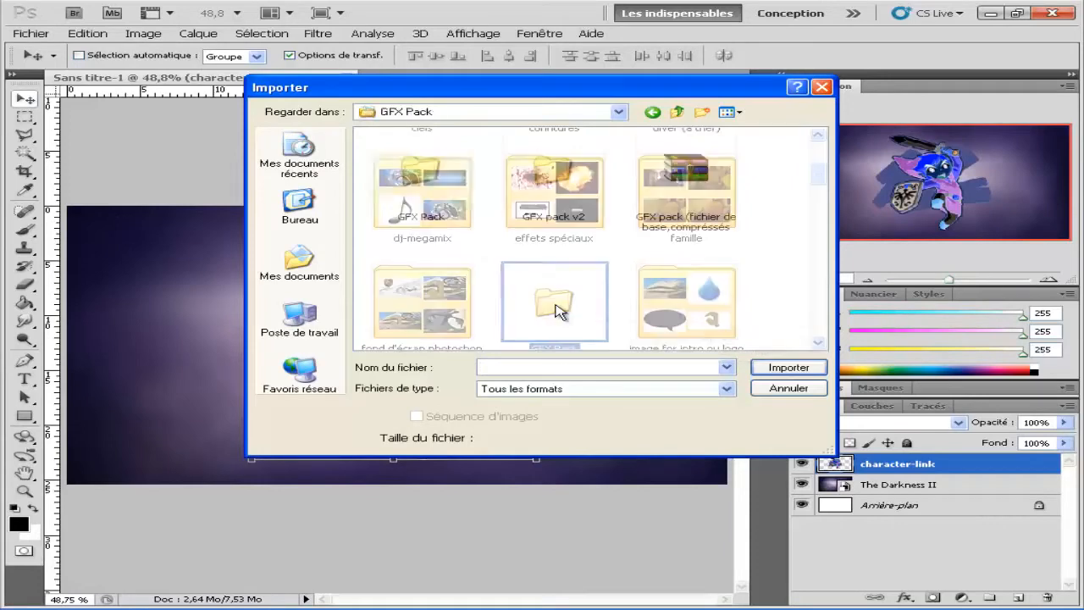
pyautogui.doubleClick(552, 170)
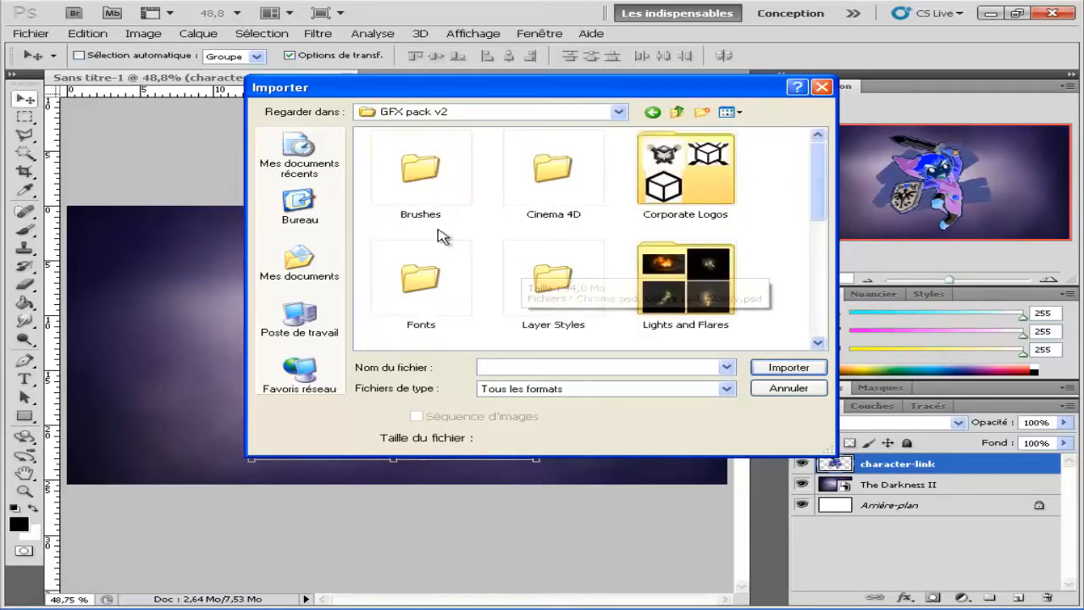
pyautogui.scroll(-5, 445, 239)
pyautogui.doubleClick(551, 208)
# Find the TEXTURE - ERAAH PACK (16) image in the Textures folder and place it into the document.
pyautogui.scroll(-5, 609, 245)
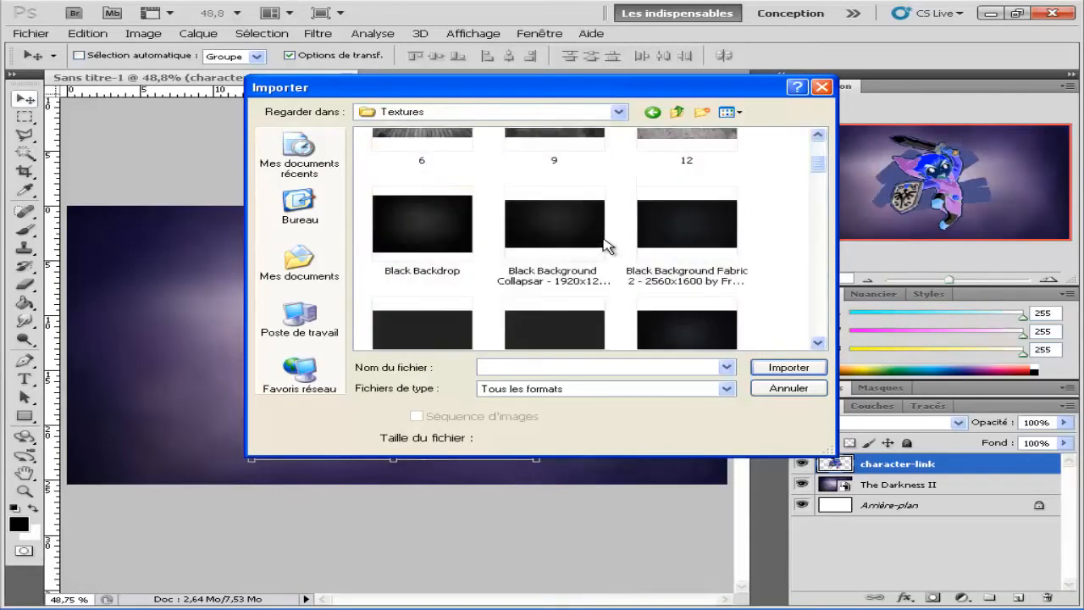
pyautogui.scroll(-6, 426, 177)
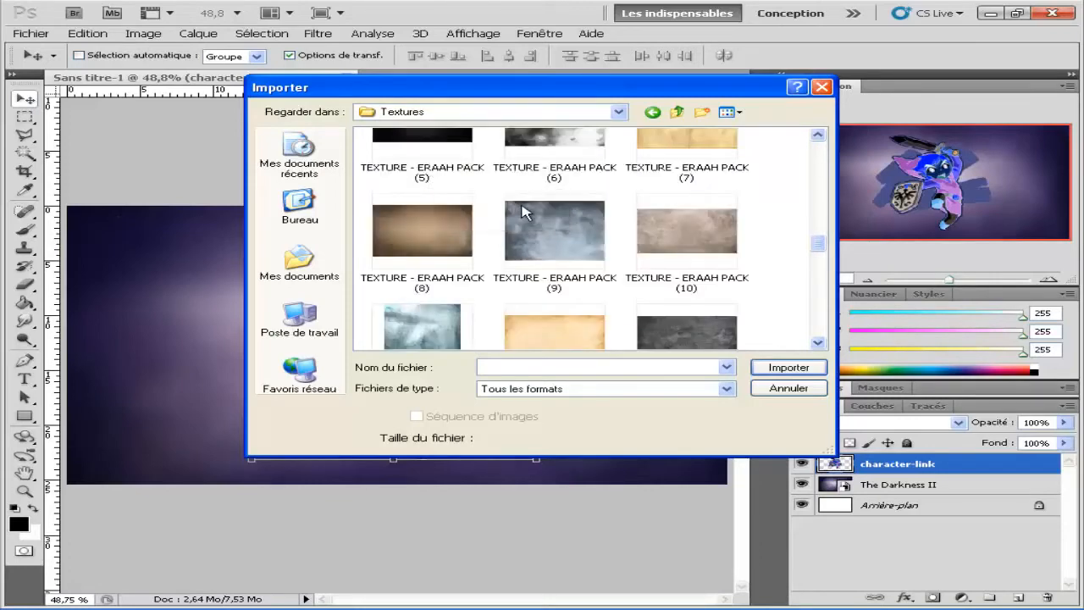
pyautogui.scroll(-8, 547, 218)
pyautogui.scroll(-5, 546, 218)
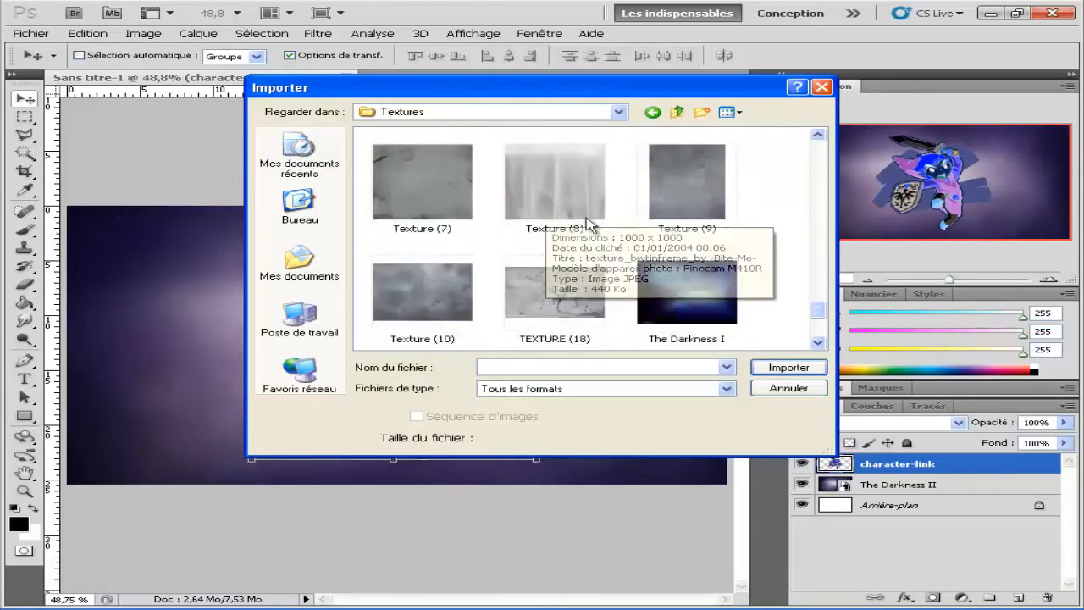
pyautogui.scroll(-5, 669, 266)
pyautogui.scroll(5, 614, 275)
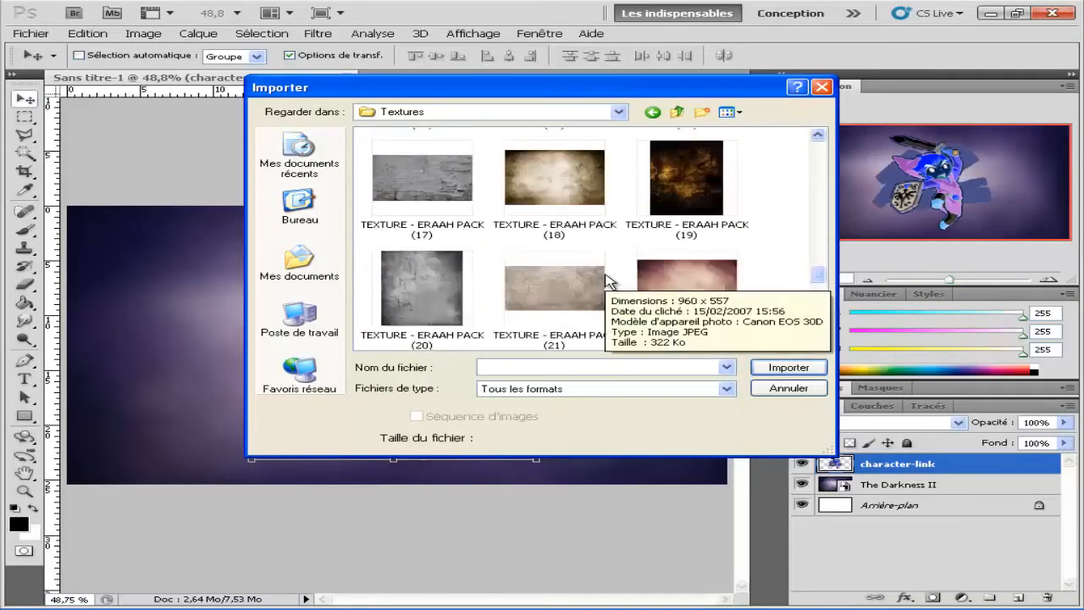
pyautogui.scroll(2, 669, 245)
pyautogui.scroll(-2, 697, 250)
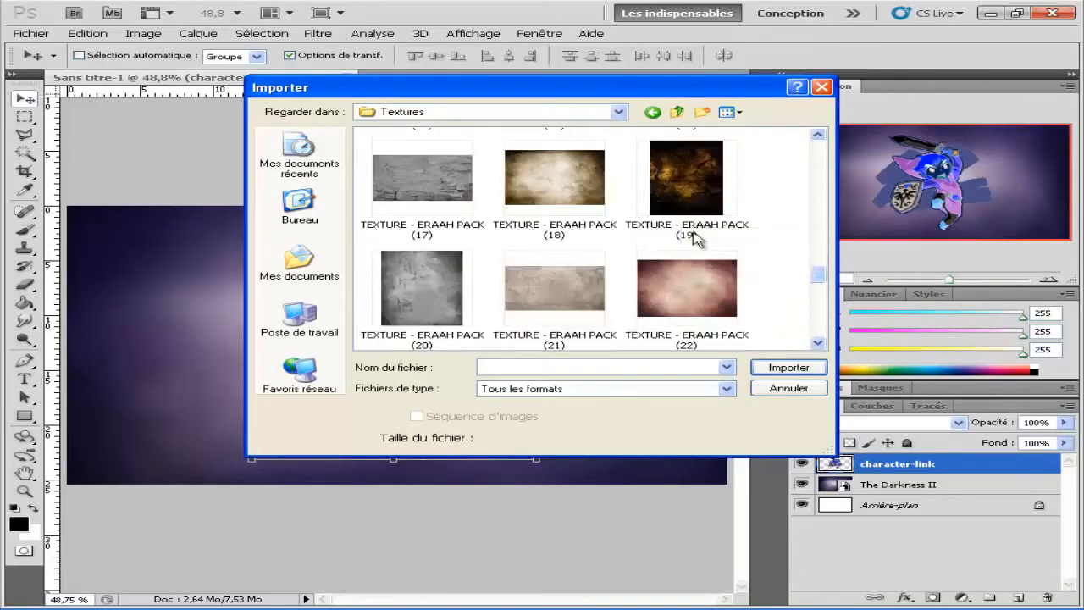
pyautogui.scroll(2, 697, 235)
pyautogui.scroll(2, 695, 212)
pyautogui.scroll(-2, 703, 220)
pyautogui.doubleClick(708, 230)
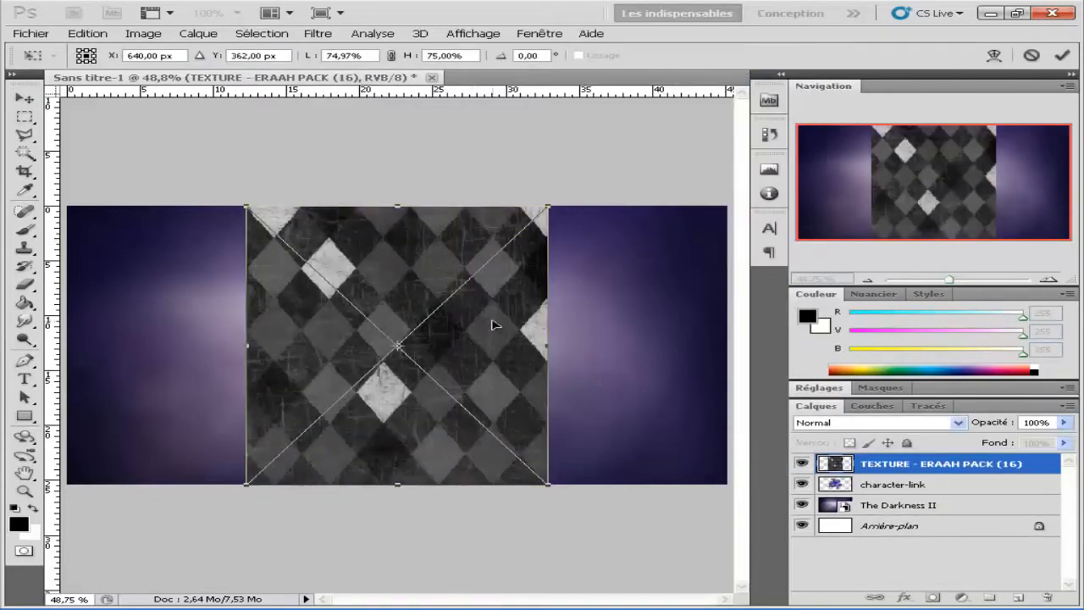
# Rotate the placed diamond texture 90° clockwise, enlarge and position it to cover the whole canvas, and commit the placement.
pyautogui.rightClick(495, 325)
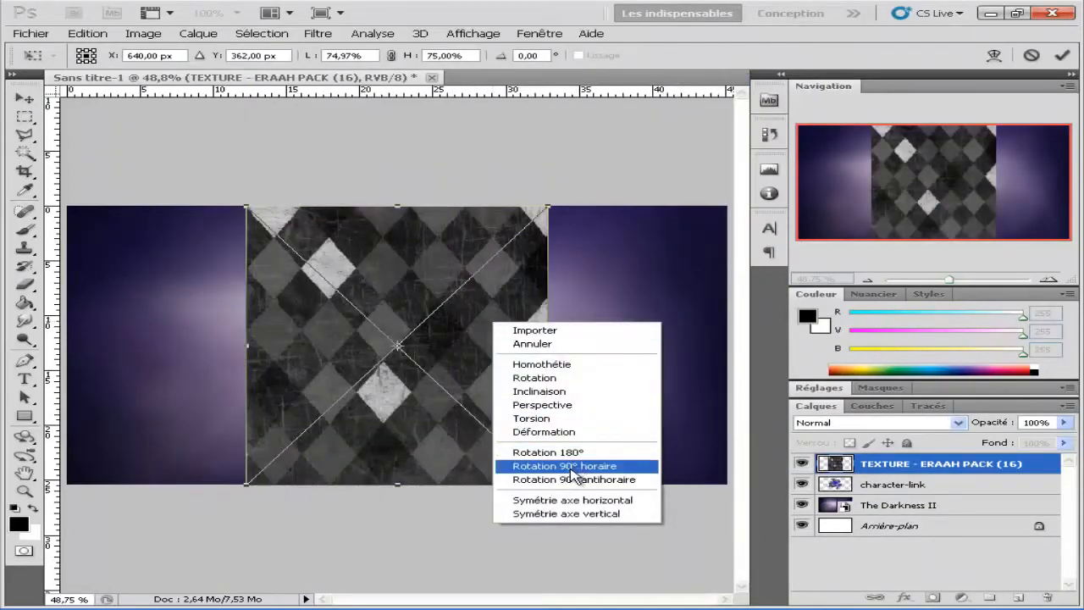
pyautogui.click(575, 467)
pyautogui.moveTo(582, 234); pyautogui.dragTo(799, 159)
pyautogui.moveTo(682, 257); pyautogui.dragTo(509, 307)
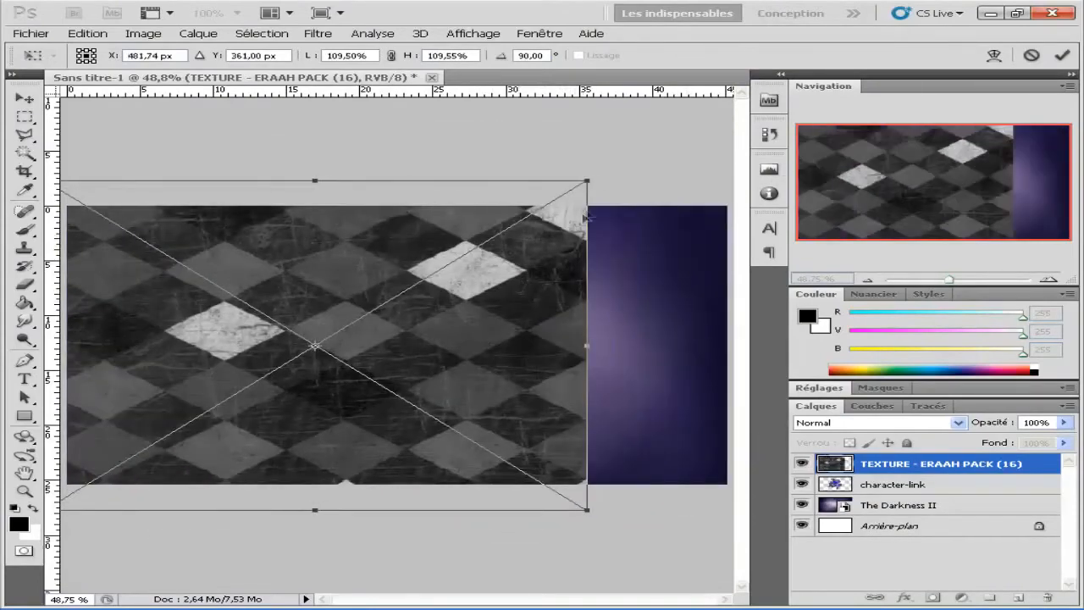
pyautogui.moveTo(588, 182); pyautogui.dragTo(792, 57)
pyautogui.moveTo(662, 264); pyautogui.dragTo(657, 299)
pyautogui.press('Return')
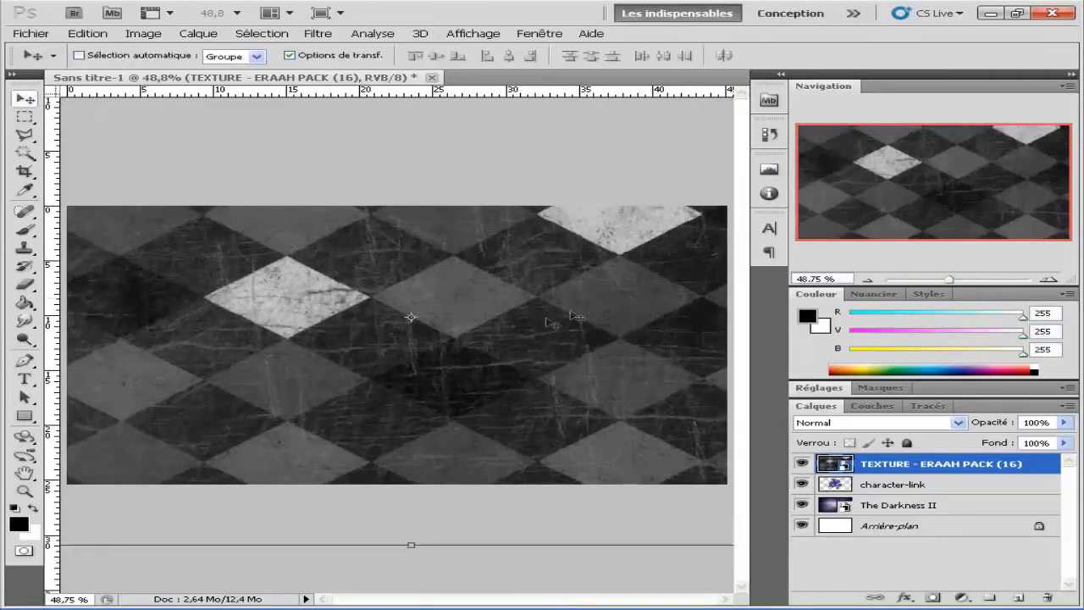
# Set the blend mode of the TEXTURE - ERAAH PACK (16) layer to Incrustation.
pyautogui.moveTo(897, 465)
pyautogui.mouseDown()
pyautogui.moveTo(896, 490)
pyautogui.moveTo(907, 465)
pyautogui.mouseUp()
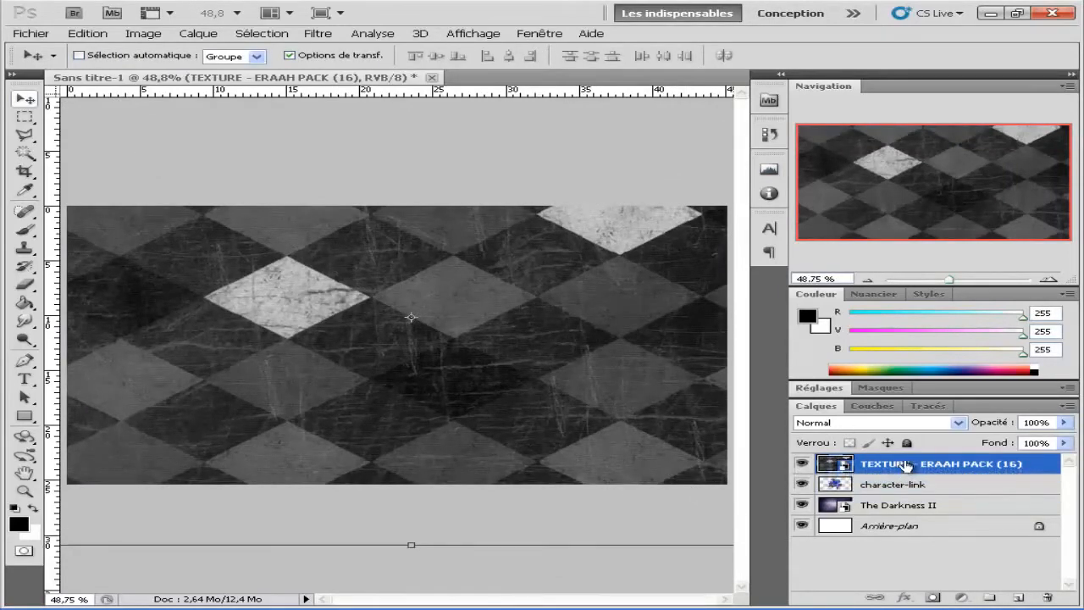
pyautogui.click(958, 422)
pyautogui.click(847, 206)
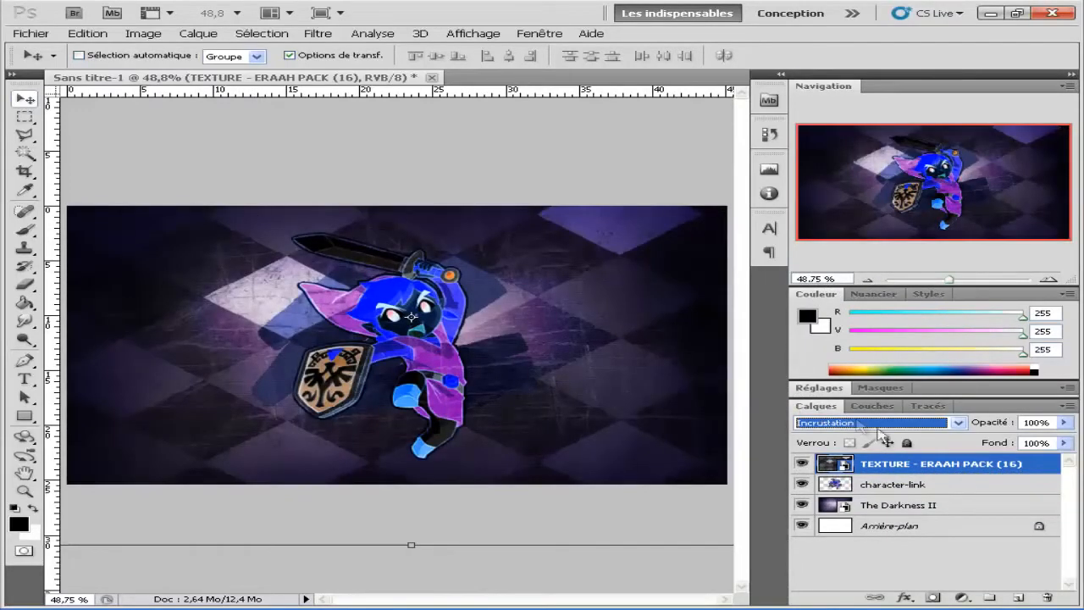
# Try the Superposition blend mode on the diamond texture layer and return it to Incrustation.
pyautogui.click(958, 422)
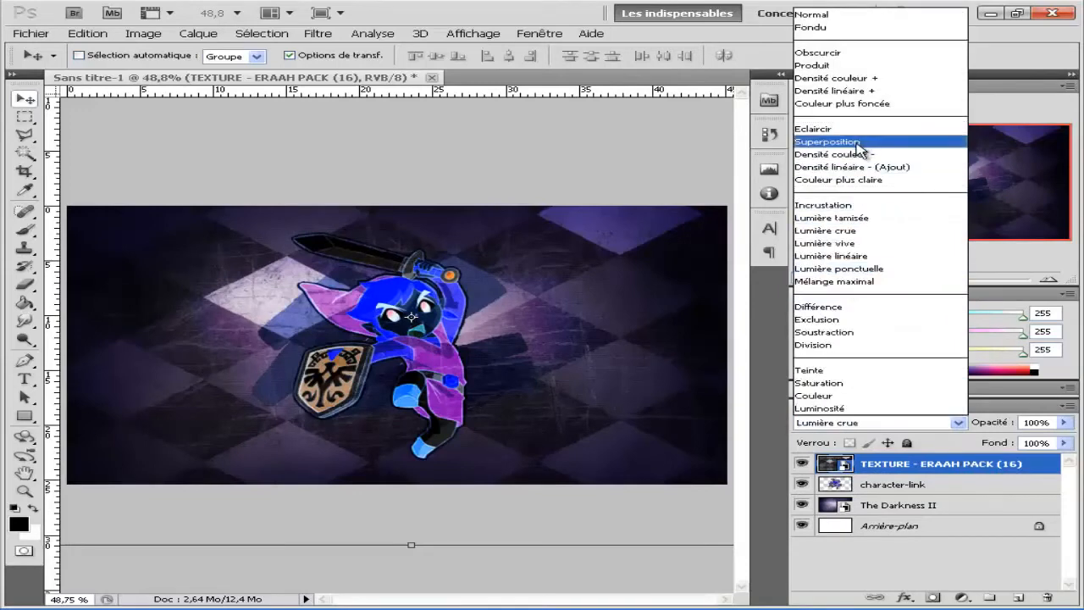
pyautogui.click(847, 138)
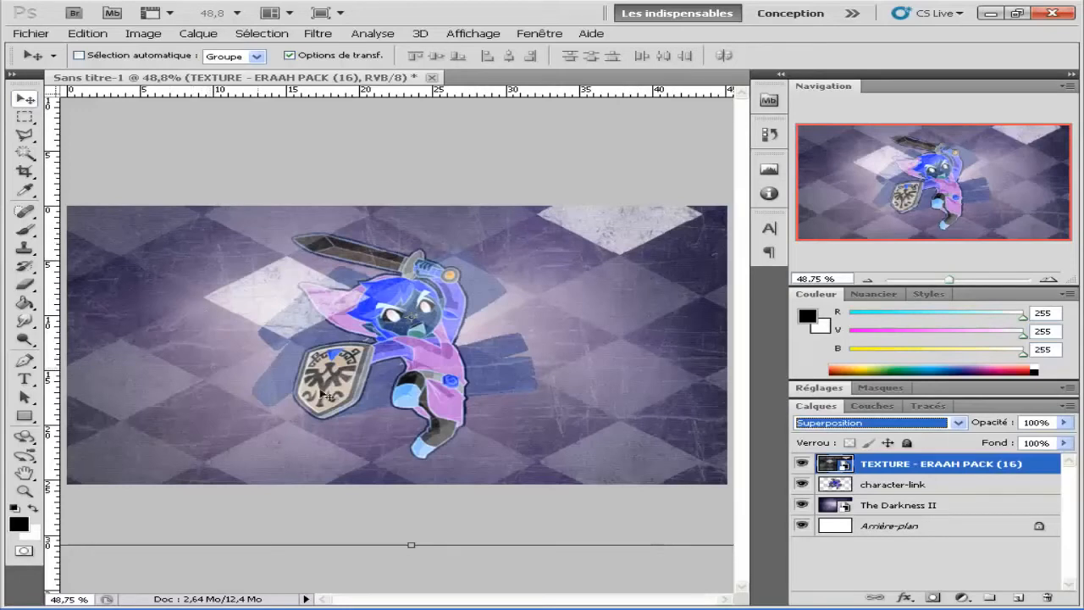
pyautogui.click(958, 421)
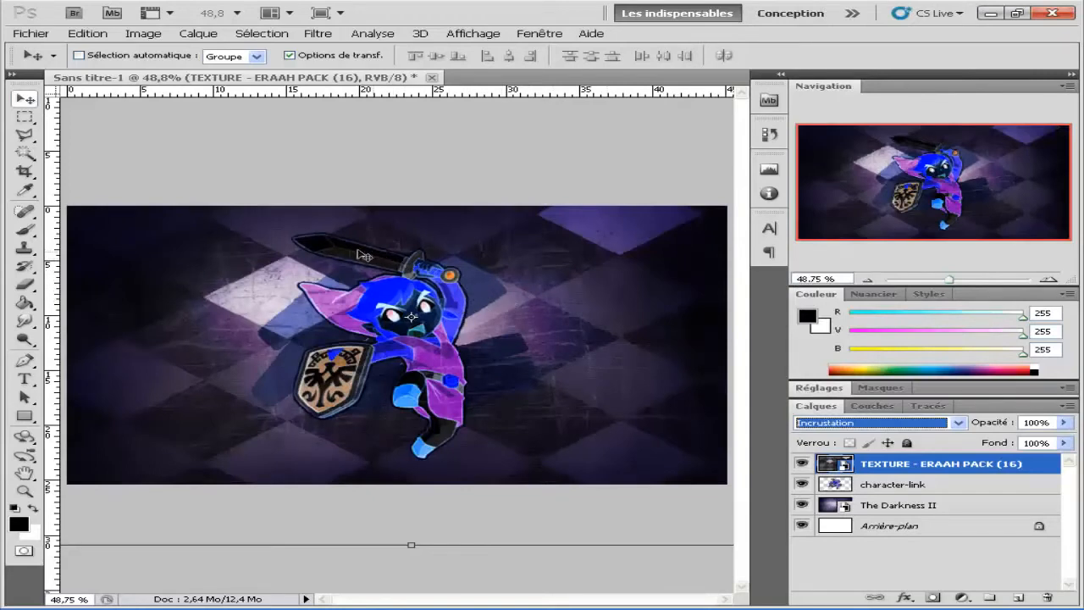
pyautogui.click(319, 254)
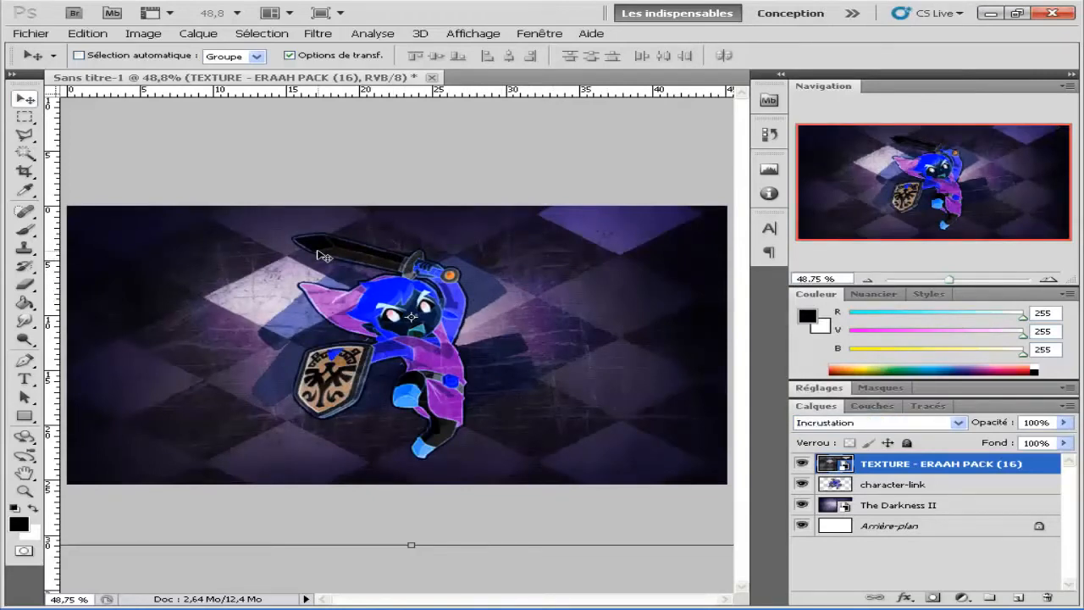
# Place the cracked texture image 12 from the Textures folder, enlarge it to cover the whole canvas, and commit it.
pyautogui.click(30, 33)
pyautogui.click(110, 314)
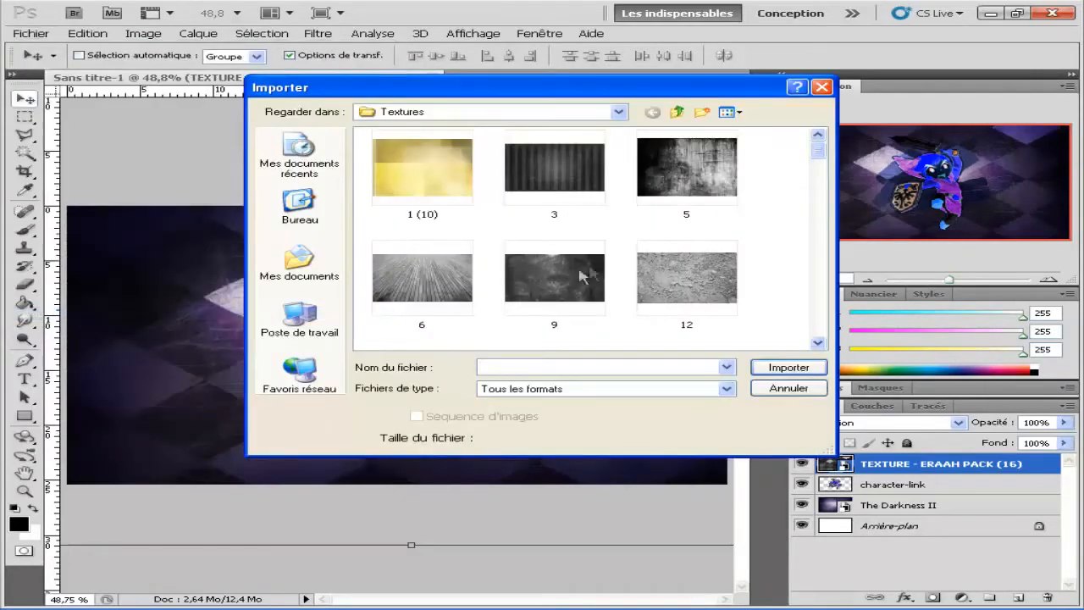
pyautogui.doubleClick(684, 288)
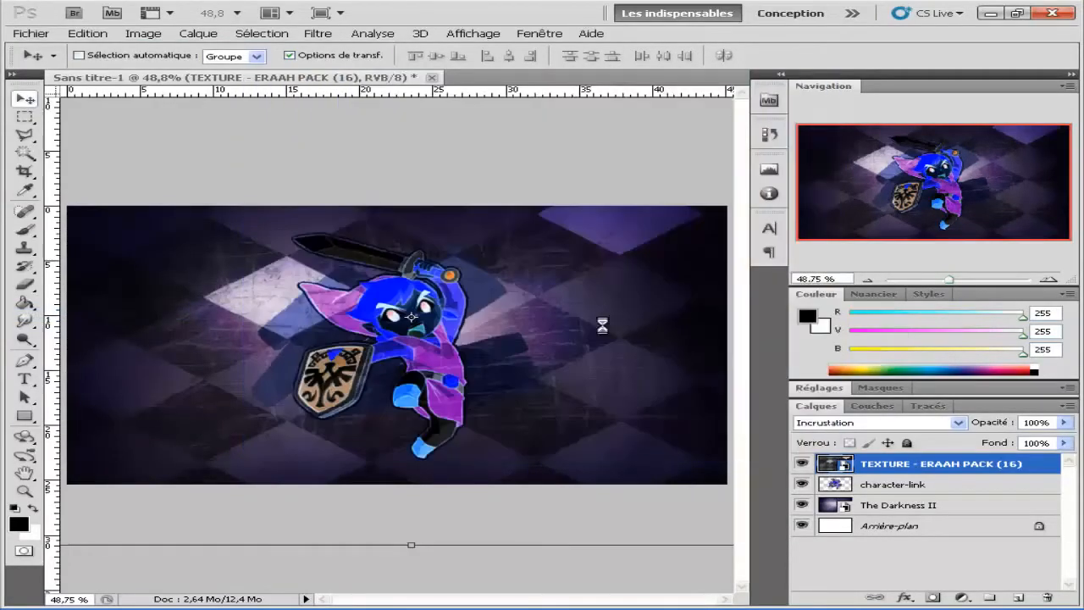
pyautogui.moveTo(669, 204); pyautogui.dragTo(749, 191)
pyautogui.press('Return')
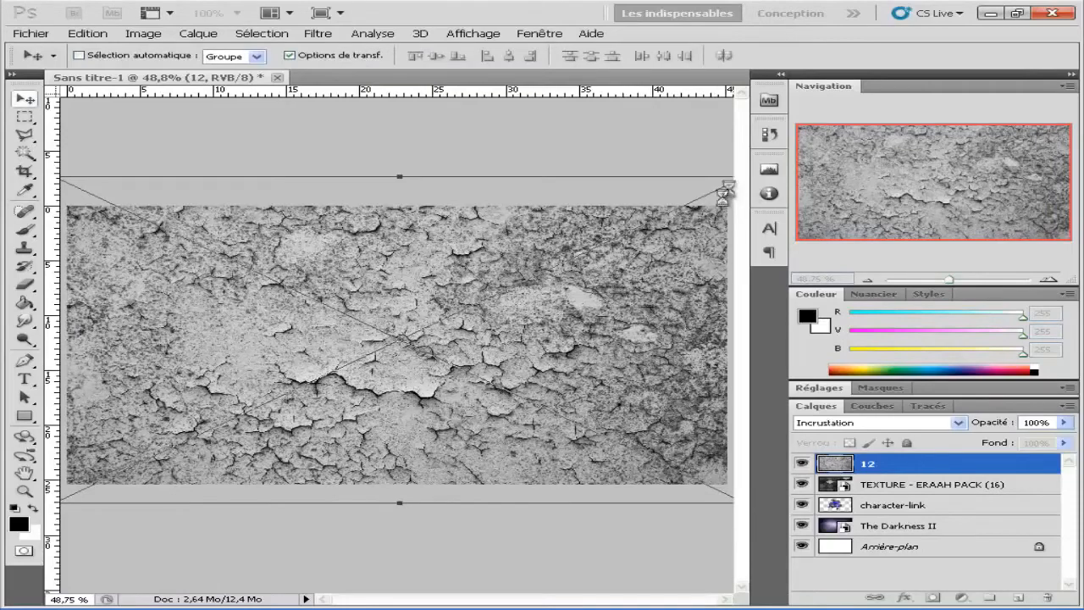
# Set the blend mode of the cracked texture layer 12 to Incrustation.
pyautogui.click(958, 422)
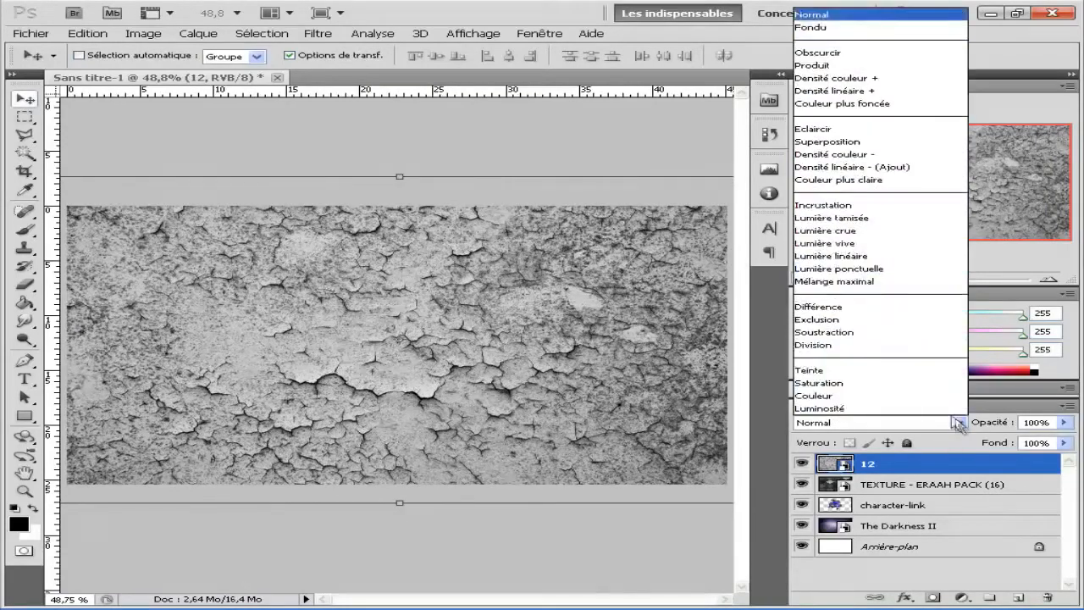
pyautogui.click(857, 205)
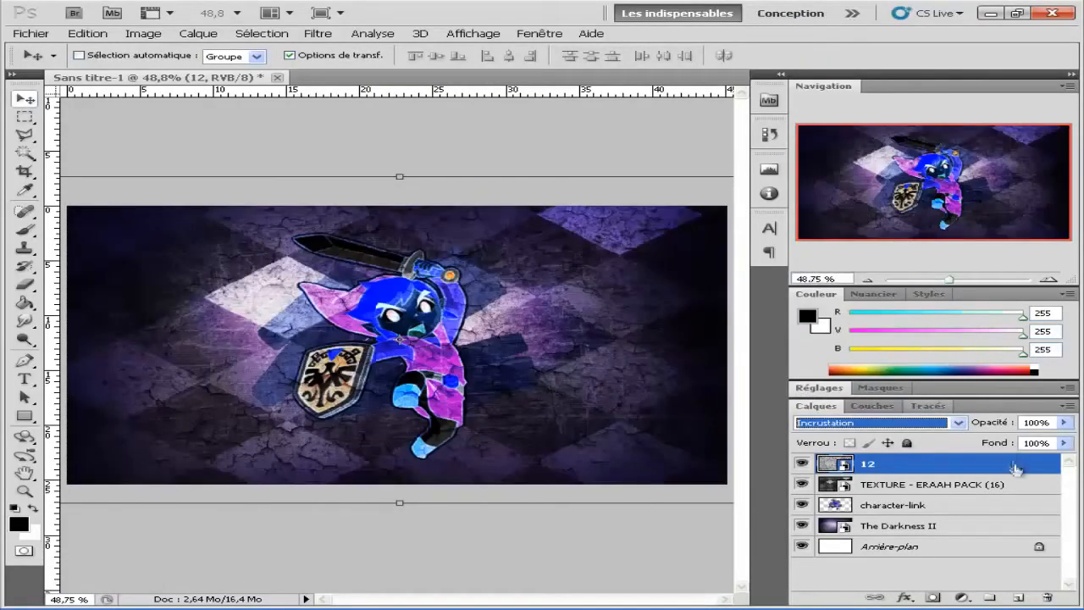
# Try the Superposition blend mode on layer 12 and return it to Incrustation.
pyautogui.click(958, 422)
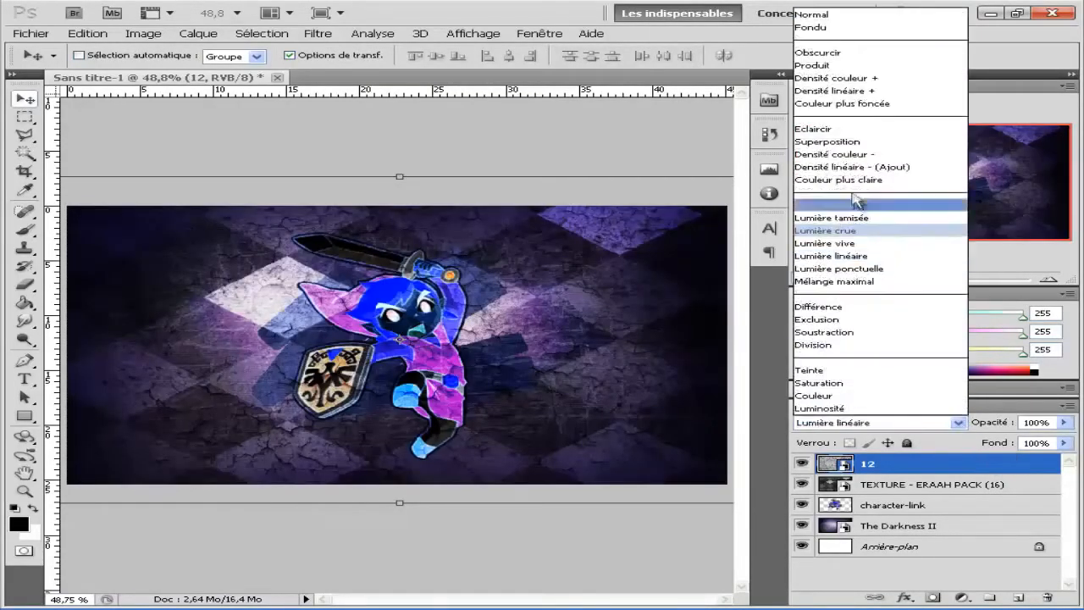
pyautogui.click(847, 126)
pyautogui.click(958, 423)
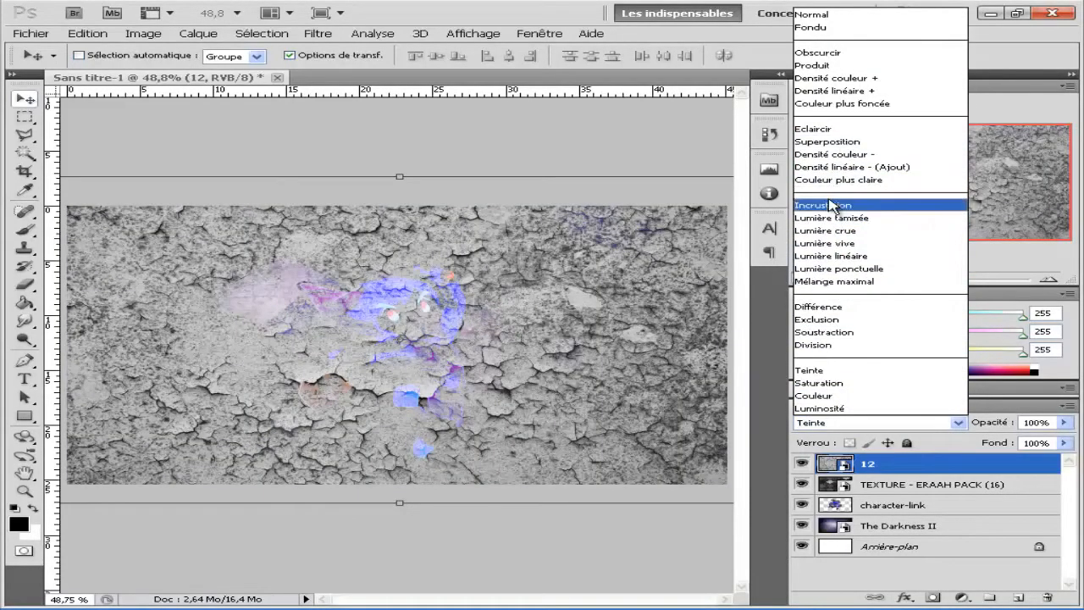
pyautogui.click(834, 142)
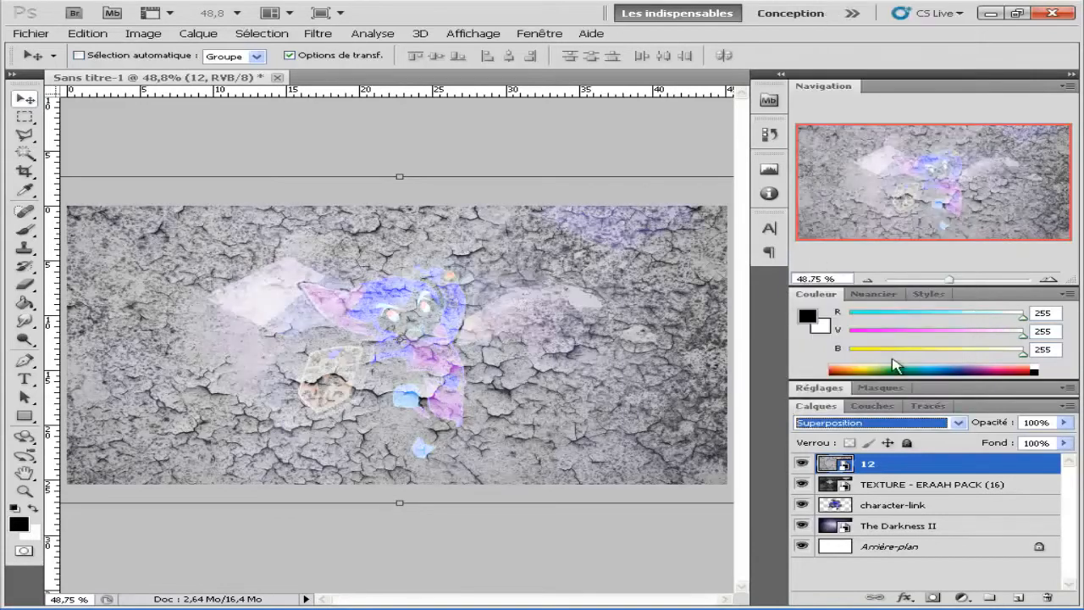
pyautogui.click(959, 423)
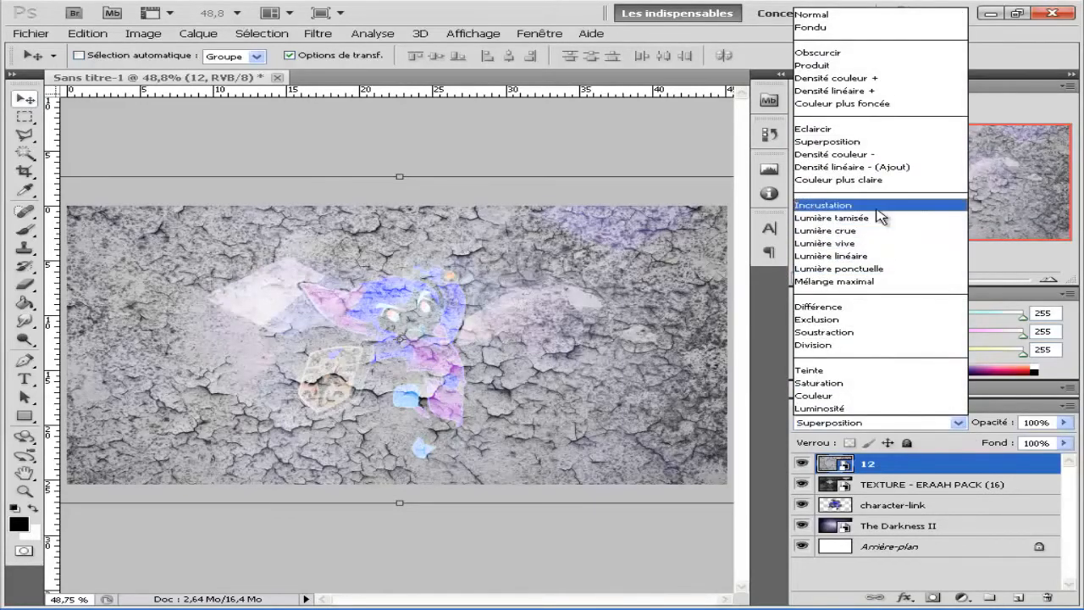
pyautogui.click(881, 218)
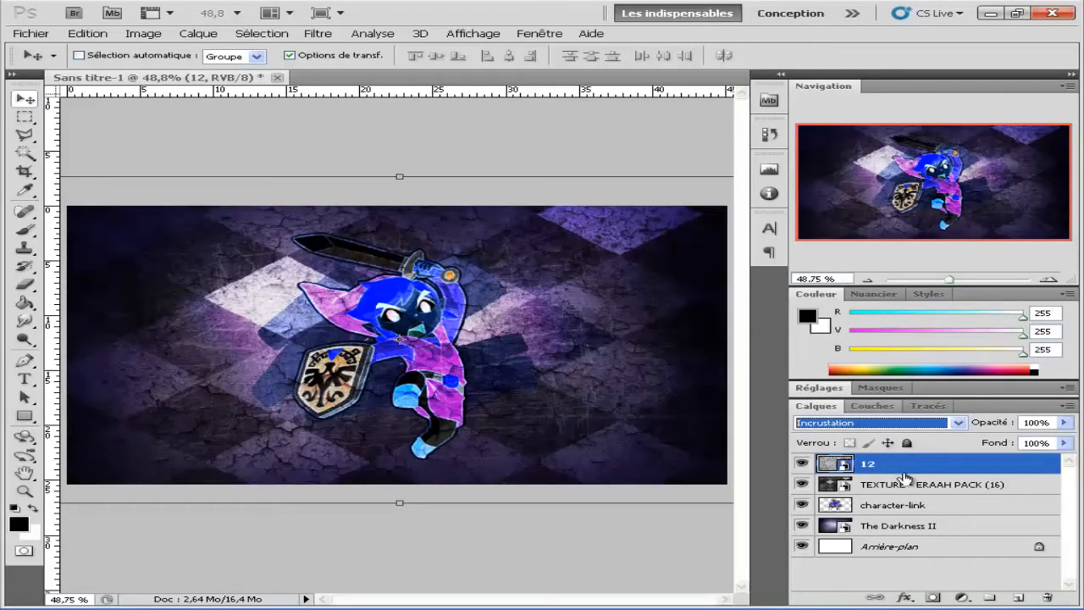
# Hide layer 12, place the wooden plank image 6 from the Textures folder, enlarge it to cover the whole canvas, and commit it.
pyautogui.click(802, 464)
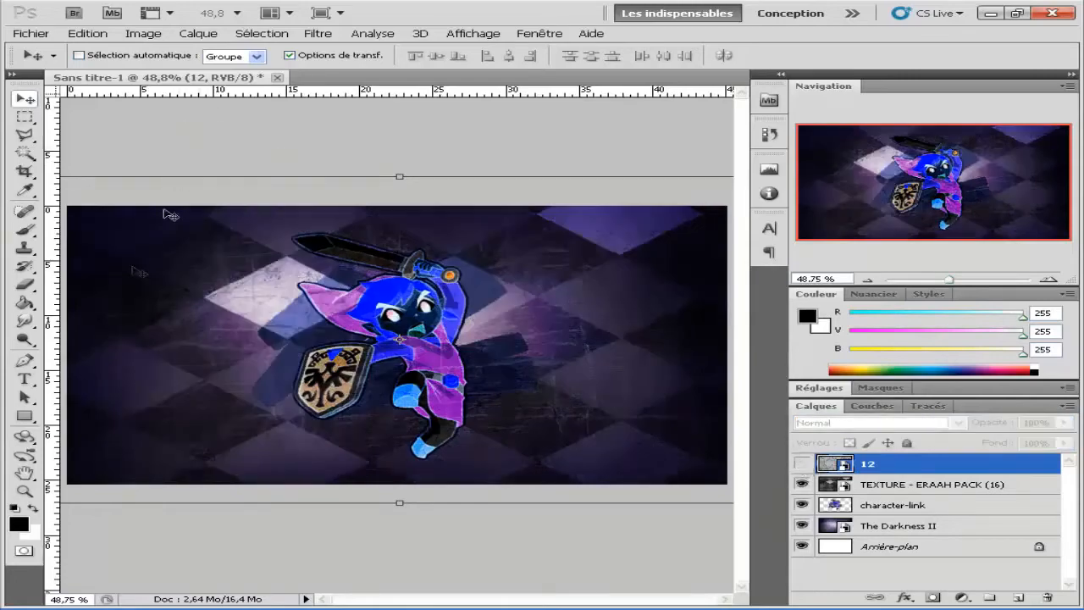
pyautogui.click(25, 33)
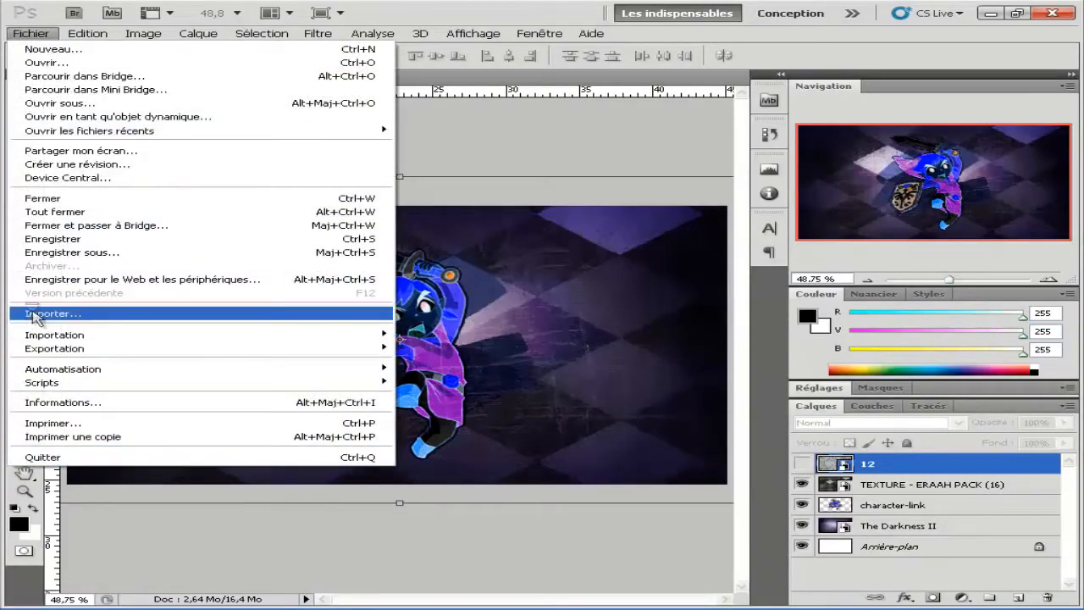
pyautogui.click(38, 311)
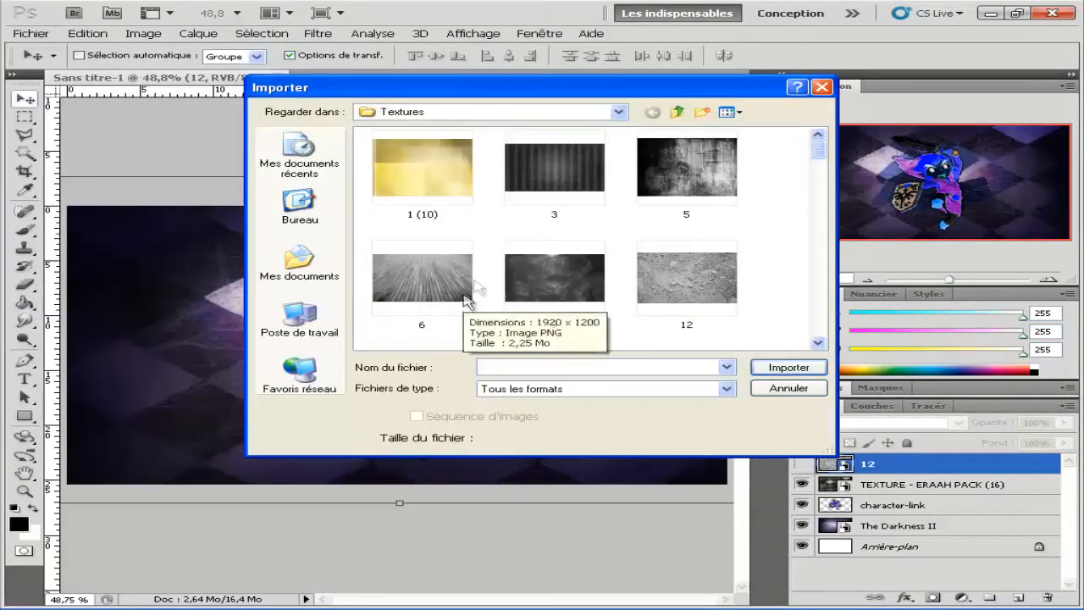
pyautogui.doubleClick(422, 277)
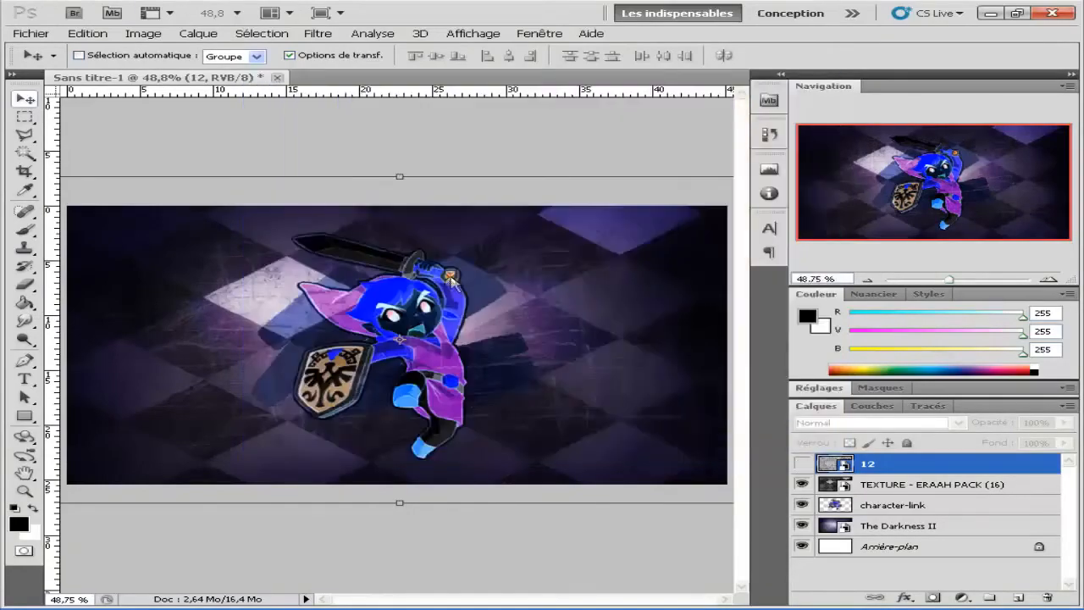
pyautogui.moveTo(691, 205); pyautogui.dragTo(749, 186)
pyautogui.press('Return')
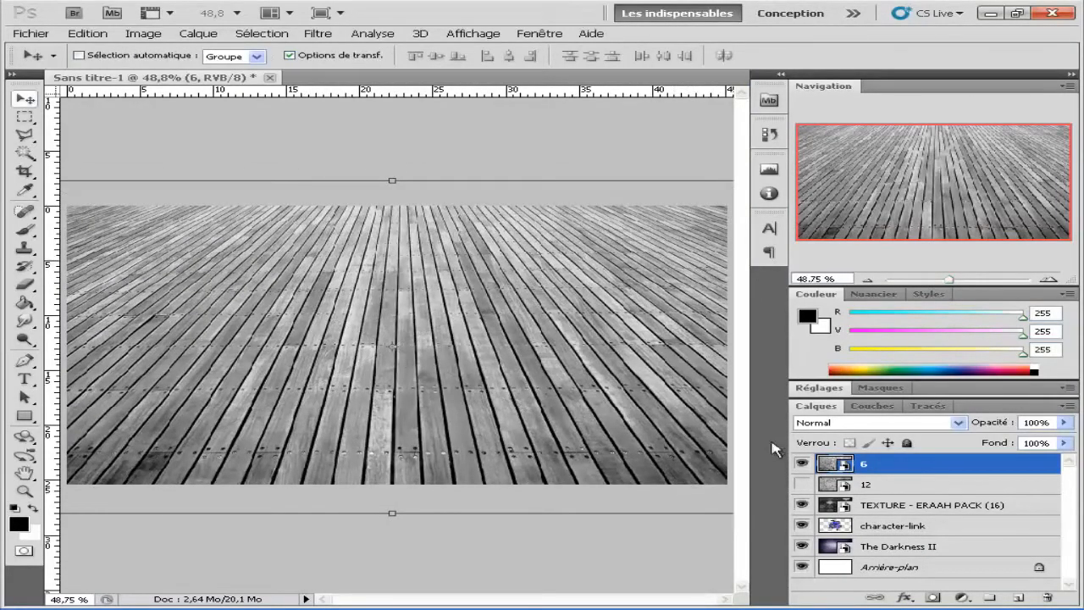
# Set the blend mode of the plank texture layer 6 to Incrustation and show layer 12 again.
pyautogui.click(953, 426)
pyautogui.click(888, 212)
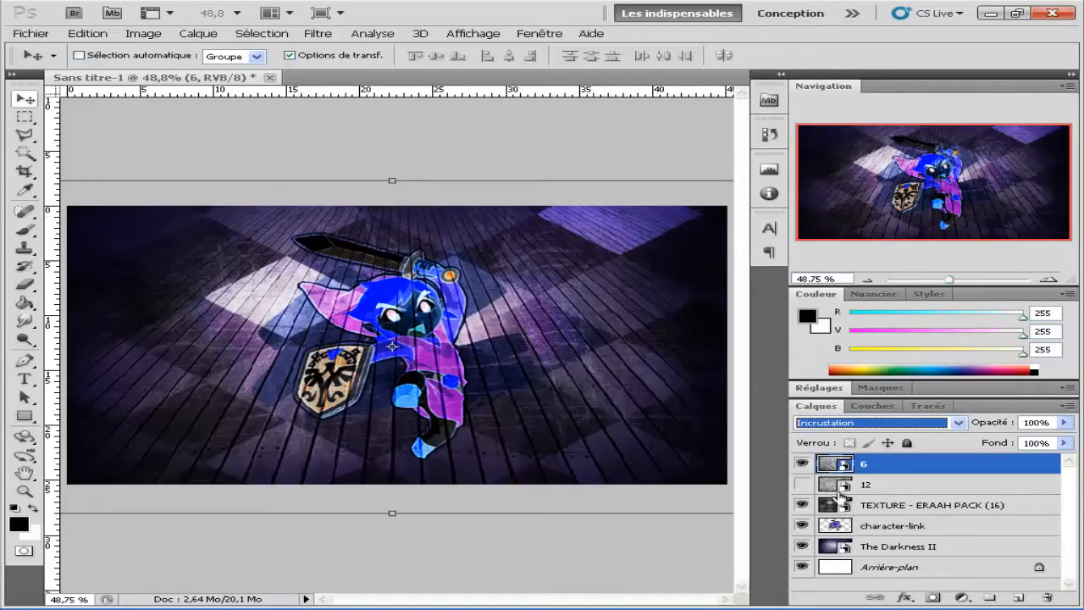
pyautogui.click(802, 484)
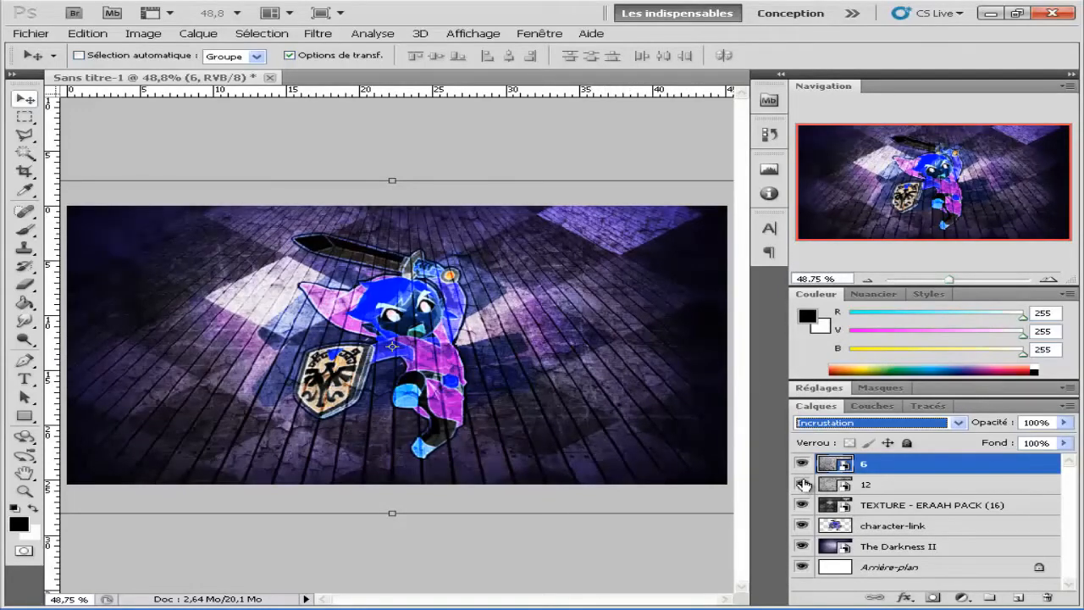
pyautogui.click(605, 454)
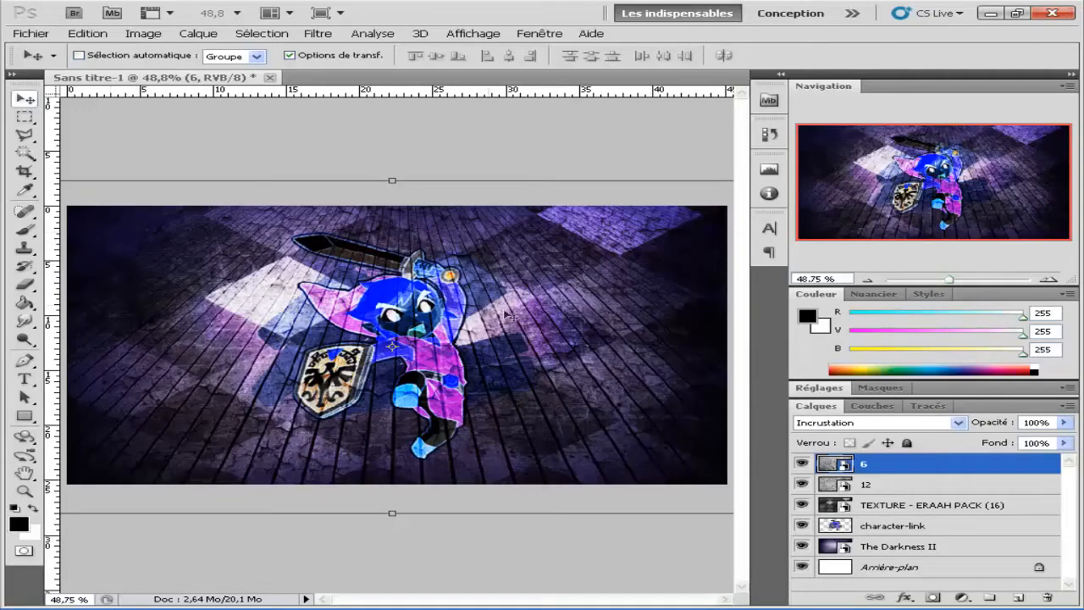
# Erase the shadow beside the character's ear and shield on the character-link layer with a soft 174 px Eraser.
pyautogui.click(26, 285)
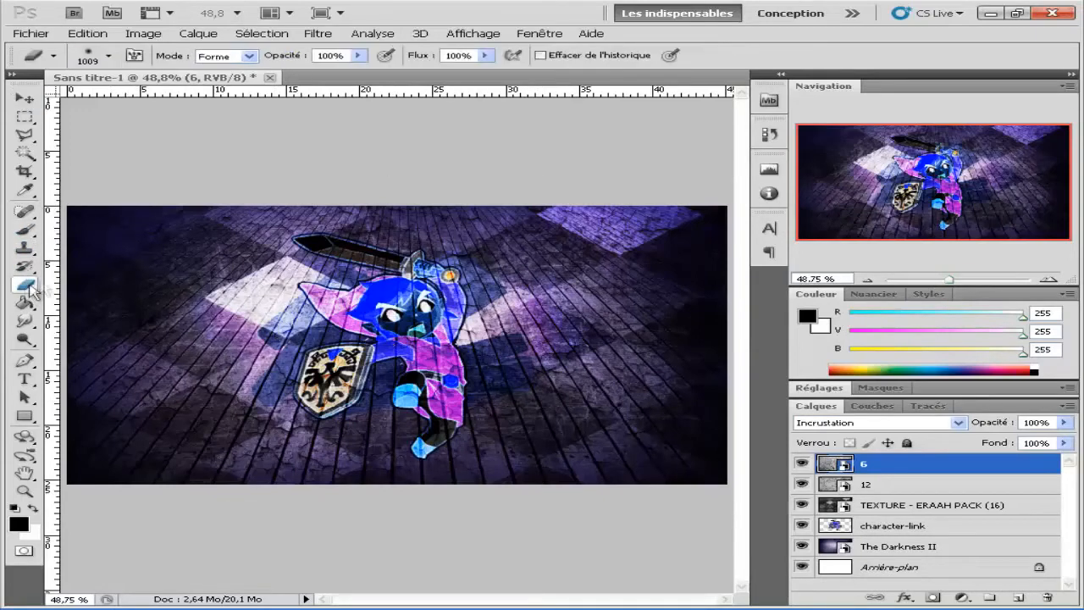
pyautogui.rightClick(893, 530)
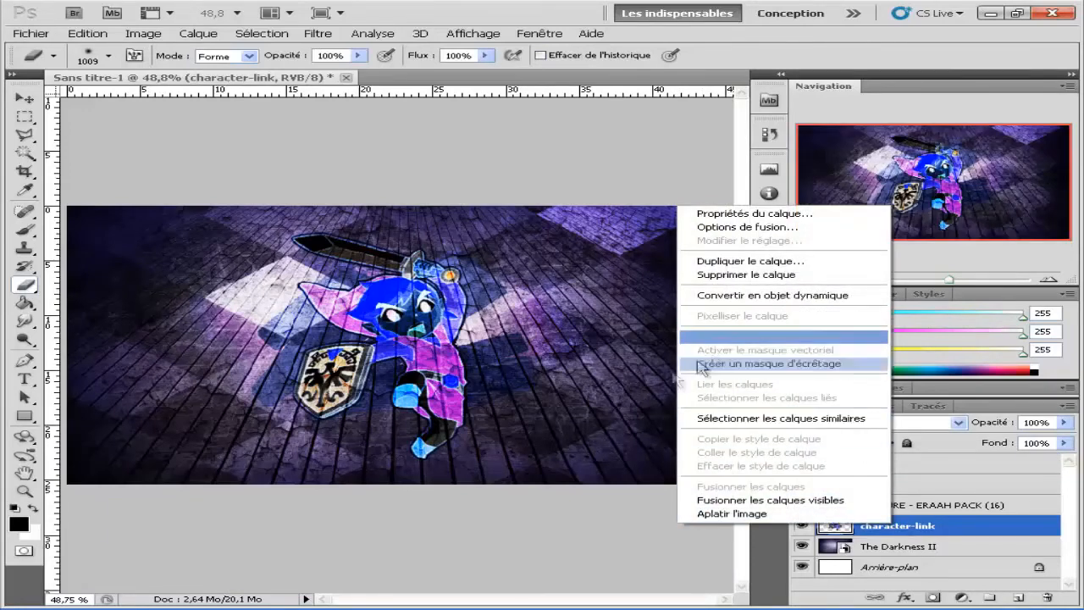
pyautogui.click(955, 534)
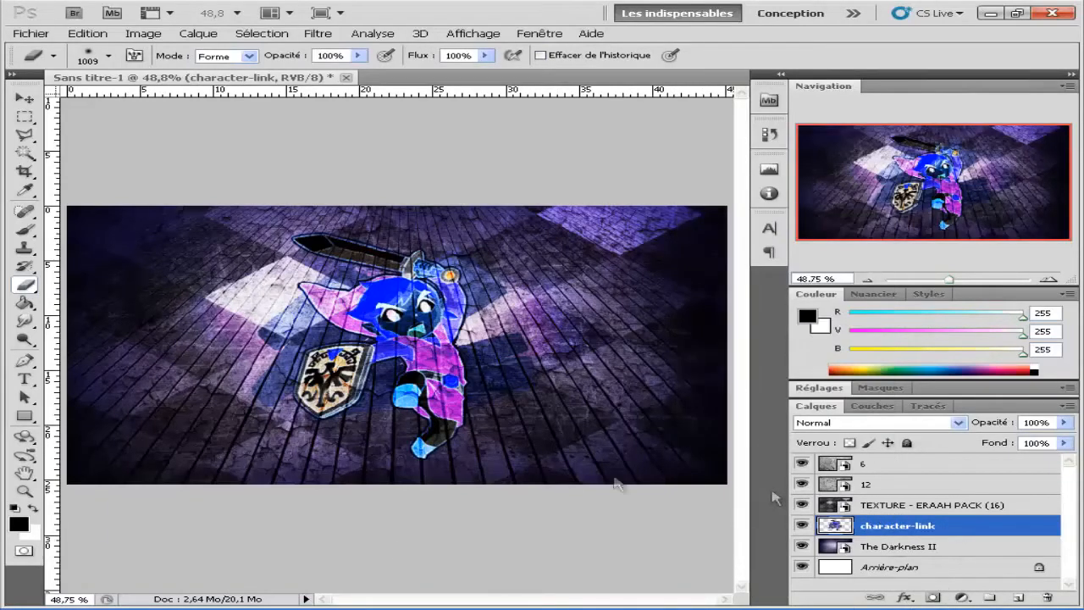
pyautogui.rightClick(390, 305)
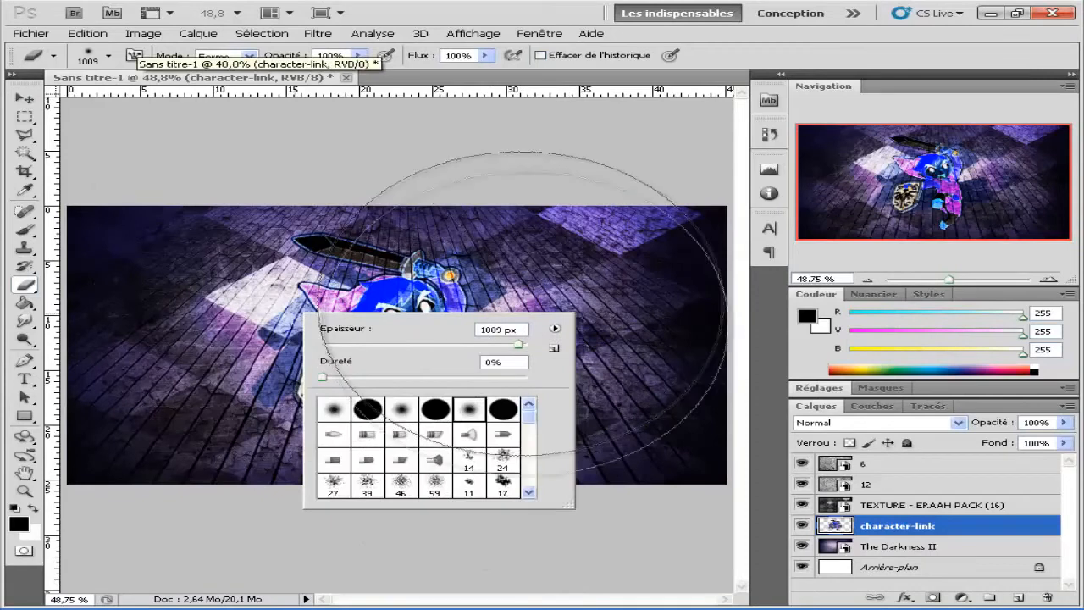
pyautogui.moveTo(519, 345)
pyautogui.mouseDown()
pyautogui.moveTo(432, 344)
pyautogui.moveTo(460, 346)
pyautogui.mouseUp()
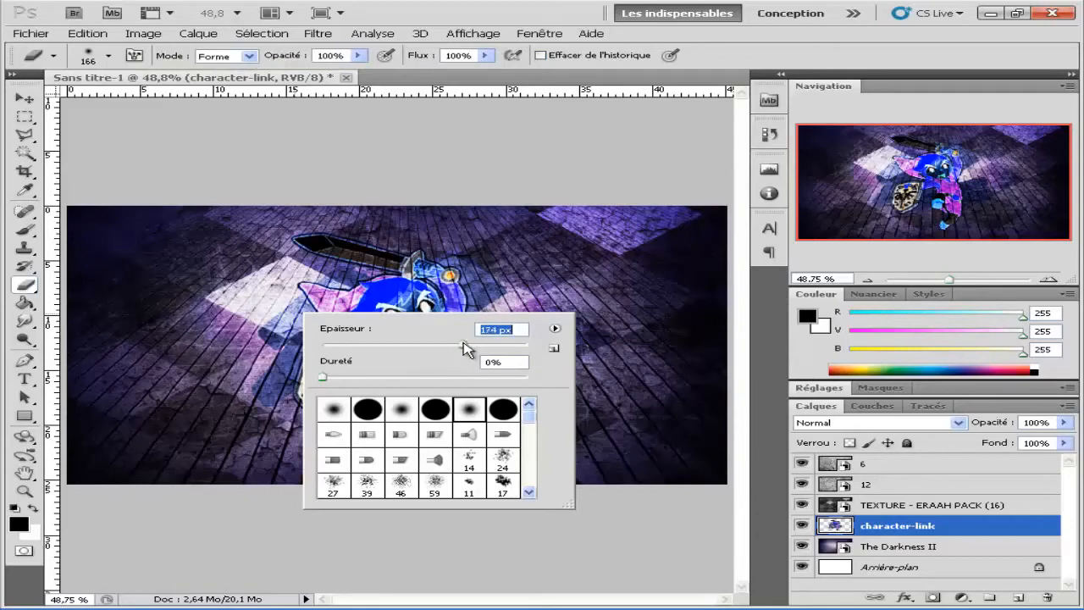
pyautogui.click(253, 322)
pyautogui.moveTo(253, 336)
pyautogui.mouseDown()
pyautogui.moveTo(250, 383)
pyautogui.moveTo(253, 318)
pyautogui.mouseUp()
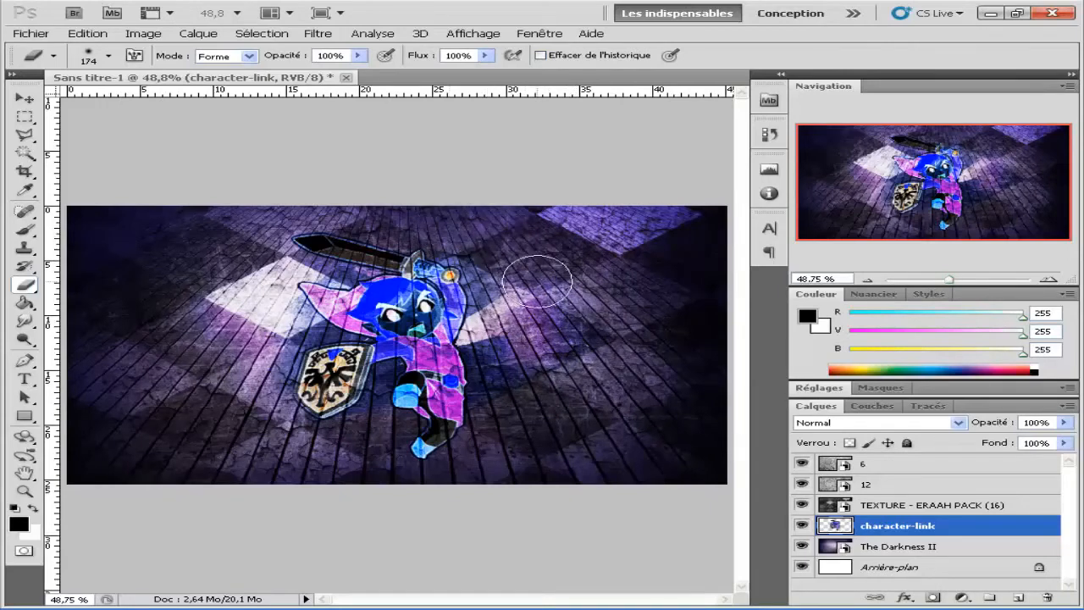
# Try erasing the blue shadow behind the character's back on the character-link layer, and undo the last strokes.
pyautogui.click(517, 332)
pyautogui.click(520, 302)
pyautogui.moveTo(511, 340); pyautogui.dragTo(521, 368)
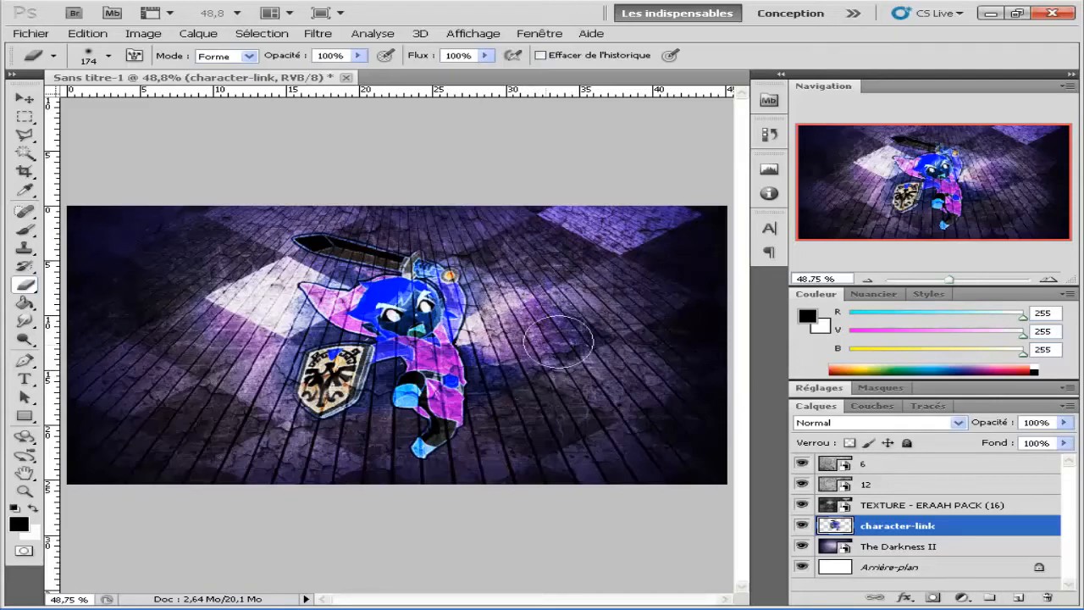
pyautogui.hotkey('ctrl', 'alt', 'z')
pyautogui.hotkey('ctrl', 'alt', 'z')
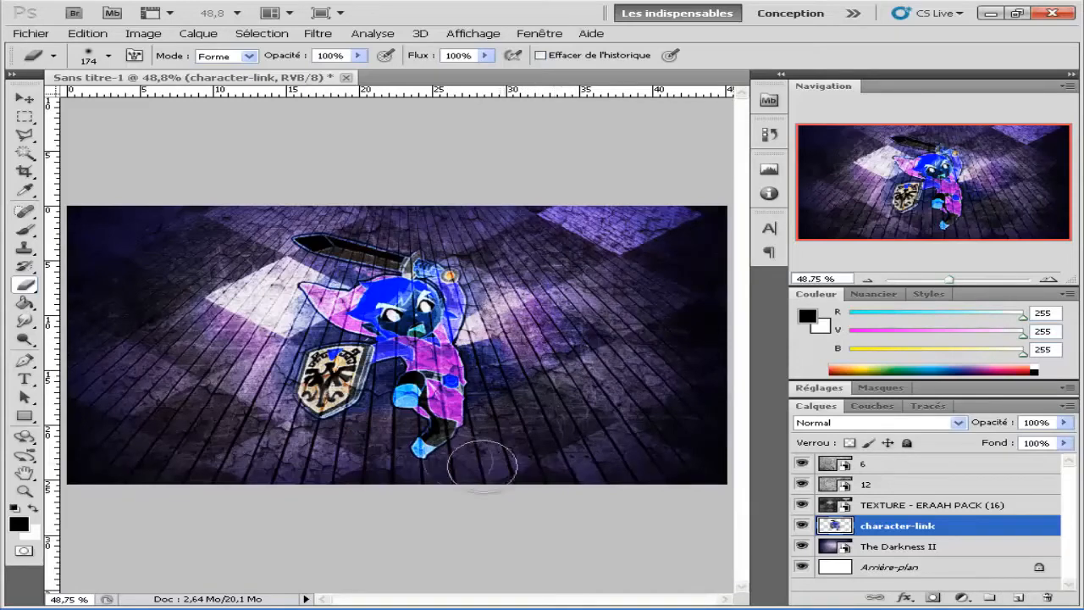
# Zoom in to 200% on the character's head and sword.
pyautogui.click(25, 491)
pyautogui.click(375, 442)
pyautogui.click(411, 438)
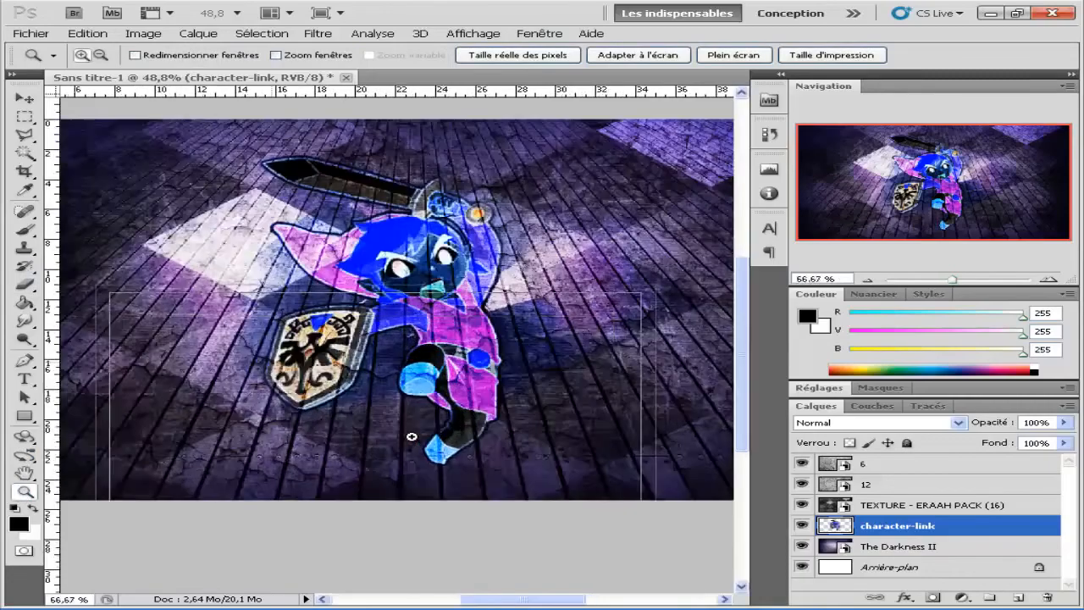
pyautogui.click(421, 419)
pyautogui.click(404, 297)
pyautogui.moveTo(404, 298); pyautogui.dragTo(582, 515)
pyautogui.moveTo(481, 414); pyautogui.dragTo(494, 526)
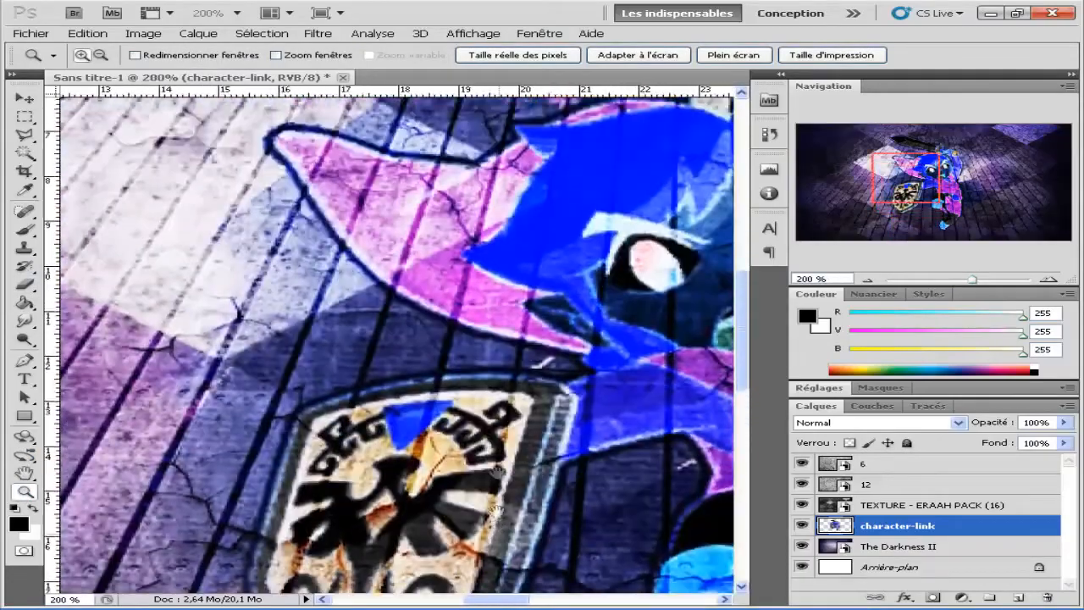
pyautogui.moveTo(503, 282); pyautogui.dragTo(438, 415)
pyautogui.moveTo(487, 367); pyautogui.dragTo(472, 384)
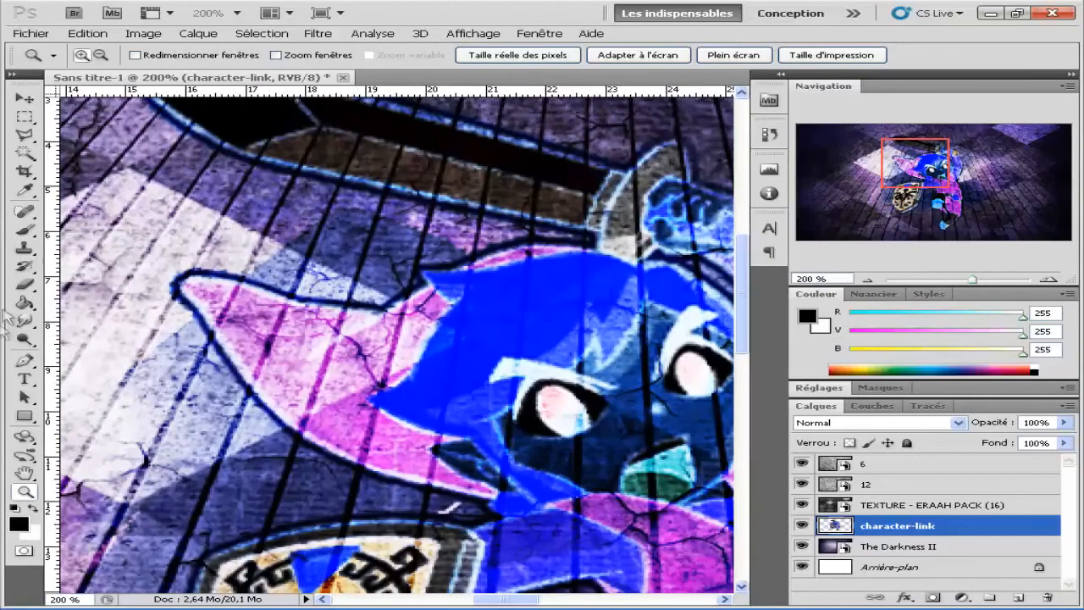
# Try erasing the shadow around the sword with the 174 px Eraser, and undo the strokes that cut into the blade.
pyautogui.click(25, 284)
pyautogui.moveTo(324, 179)
pyautogui.mouseDown()
pyautogui.moveTo(365, 136)
pyautogui.moveTo(280, 127)
pyautogui.moveTo(246, 144)
pyautogui.moveTo(148, 246)
pyautogui.moveTo(135, 339)
pyautogui.moveTo(148, 398)
pyautogui.moveTo(191, 389)
pyautogui.moveTo(127, 394)
pyautogui.mouseUp()
pyautogui.moveTo(652, 154)
pyautogui.mouseDown()
pyautogui.moveTo(451, 197)
pyautogui.moveTo(202, 217)
pyautogui.moveTo(356, 399)
pyautogui.moveTo(753, 444)
pyautogui.mouseUp()
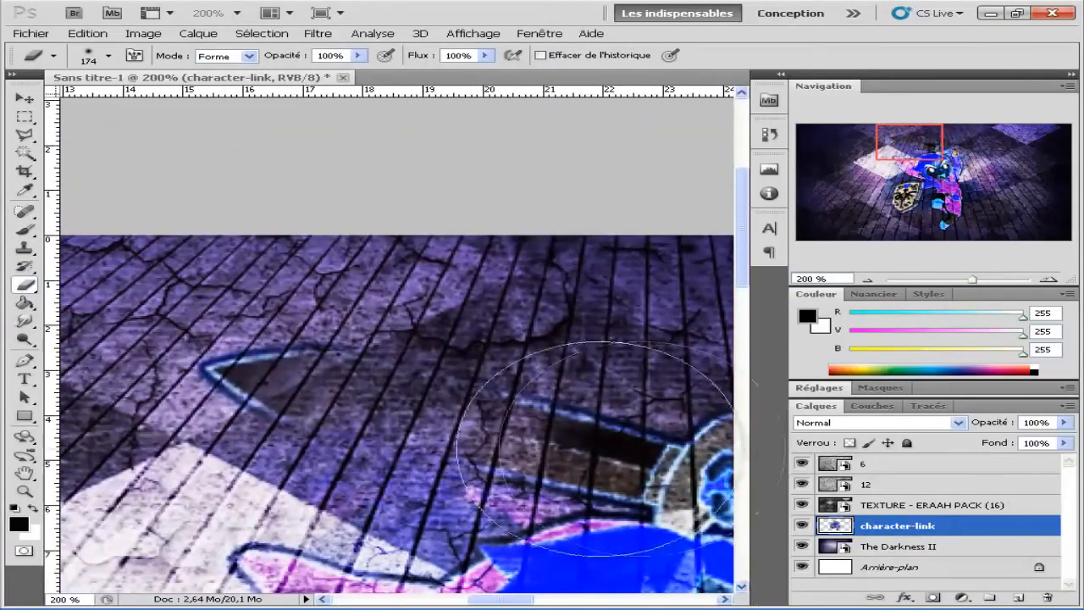
pyautogui.hotkey('ctrl', 'alt', 'z')
pyautogui.hotkey('ctrl', 'alt', 'z')
pyautogui.hotkey('ctrl', 'alt', 'z')
pyautogui.hotkey('ctrl', 'alt', 'z')
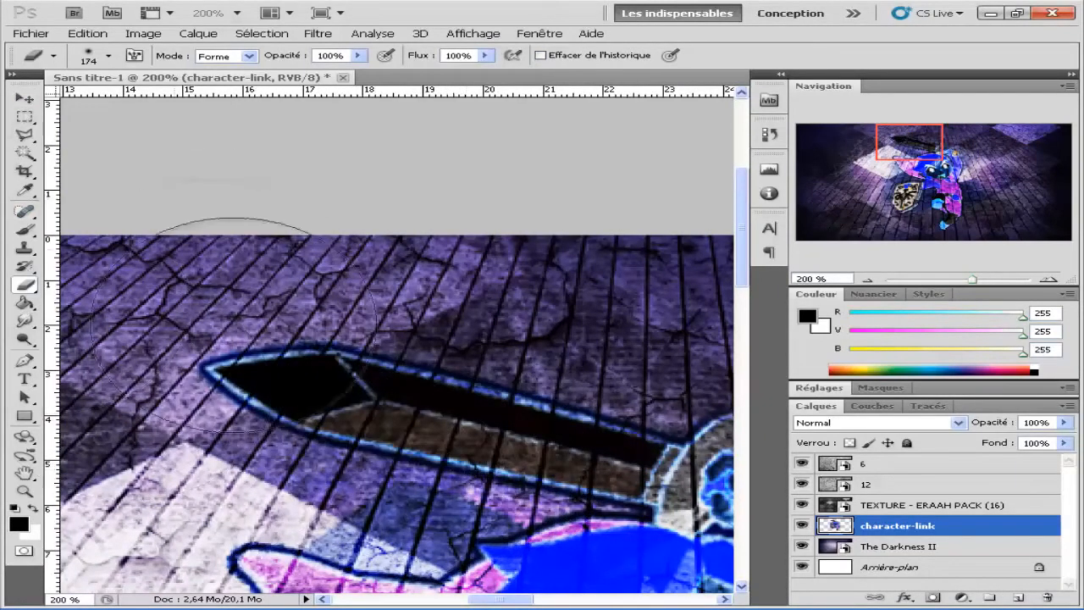
# Reduce the Eraser to 93 px and erase the remaining shadow around the sword and raised hand on the character-link layer.
pyautogui.rightClick(258, 408)
pyautogui.moveTo(415, 449); pyautogui.dragTo(370, 458)
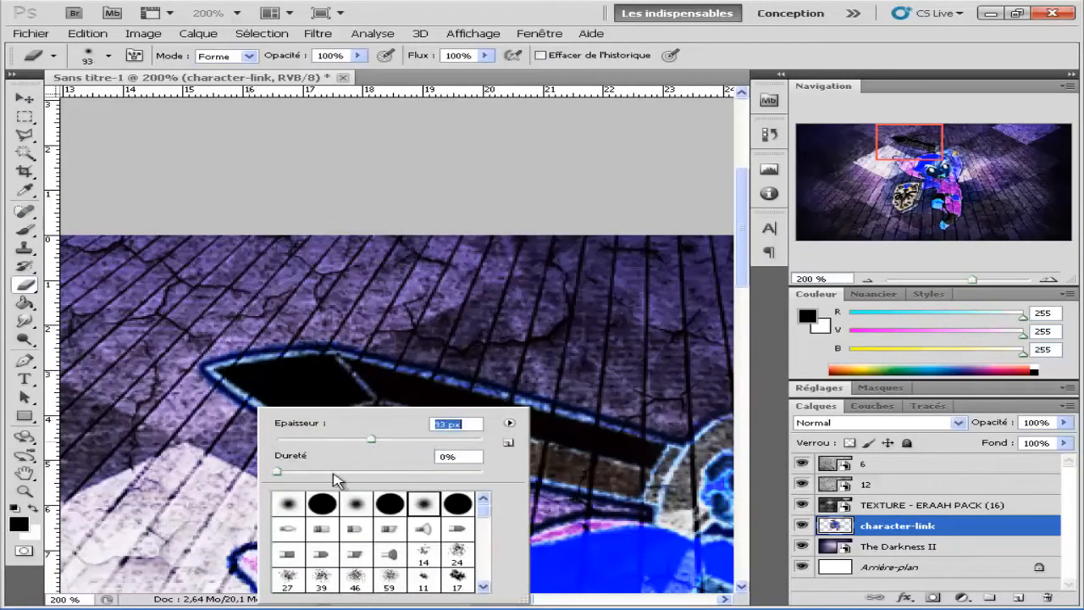
pyautogui.rightClick(169, 295)
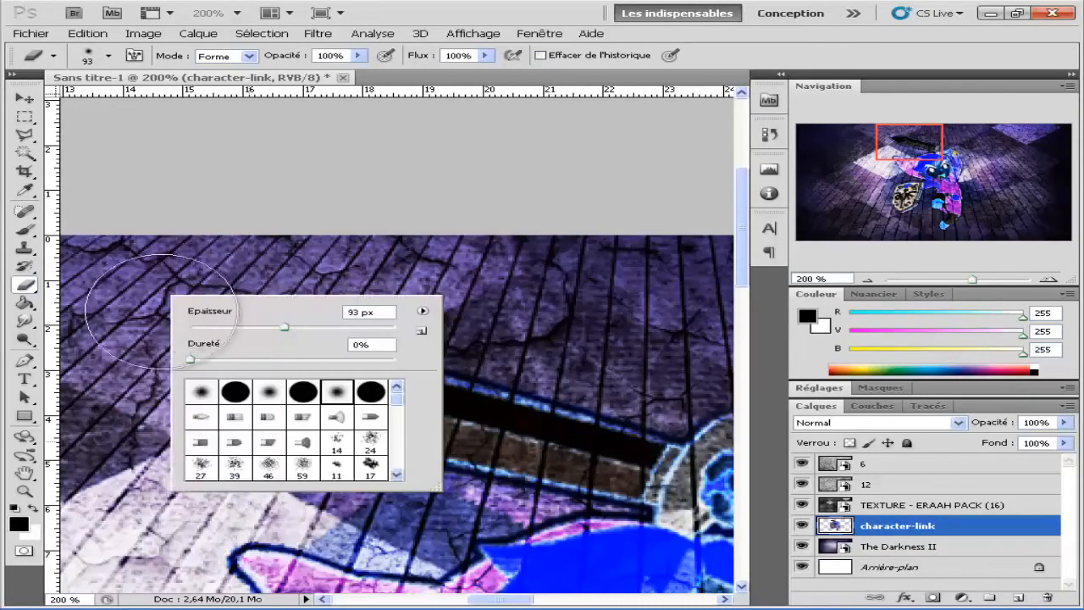
pyautogui.click(388, 518)
pyautogui.moveTo(382, 515); pyautogui.dragTo(437, 520)
pyautogui.moveTo(487, 490); pyautogui.dragTo(87, 310)
pyautogui.moveTo(380, 358); pyautogui.dragTo(211, 329)
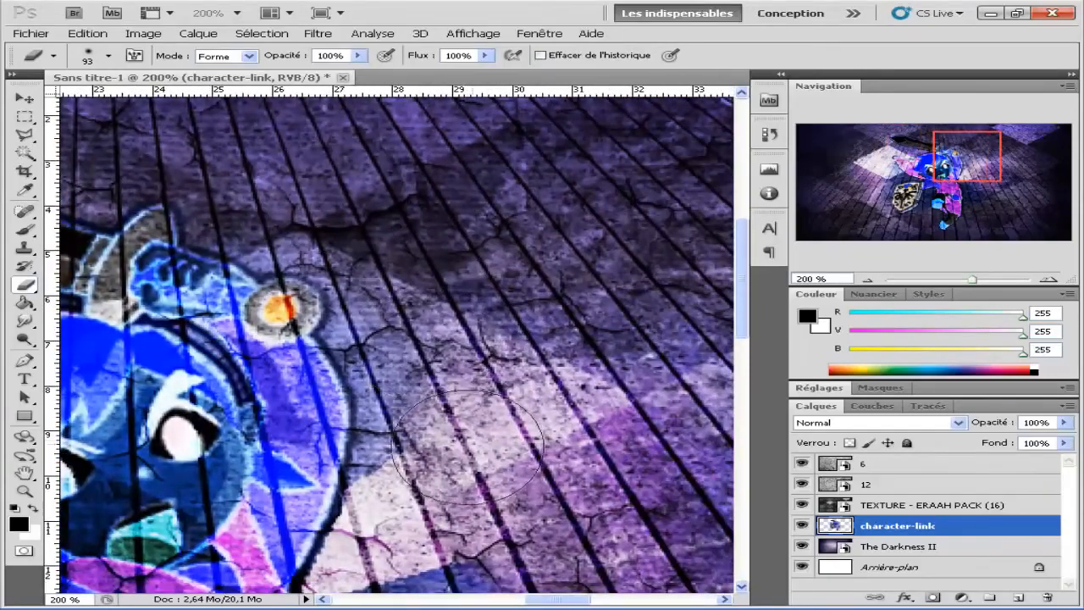
# Erase the remaining shadow beside the character's back, tunic and leg with the soft 93 px Eraser.
pyautogui.moveTo(524, 553); pyautogui.dragTo(440, 221)
pyautogui.moveTo(455, 318); pyautogui.dragTo(475, 218)
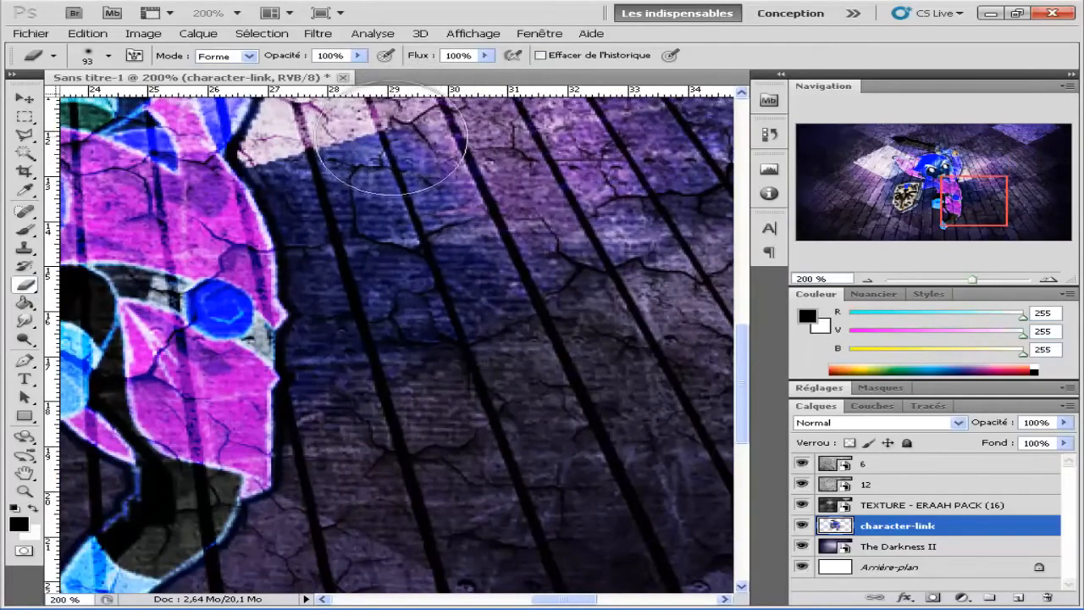
pyautogui.moveTo(383, 198); pyautogui.dragTo(415, 324)
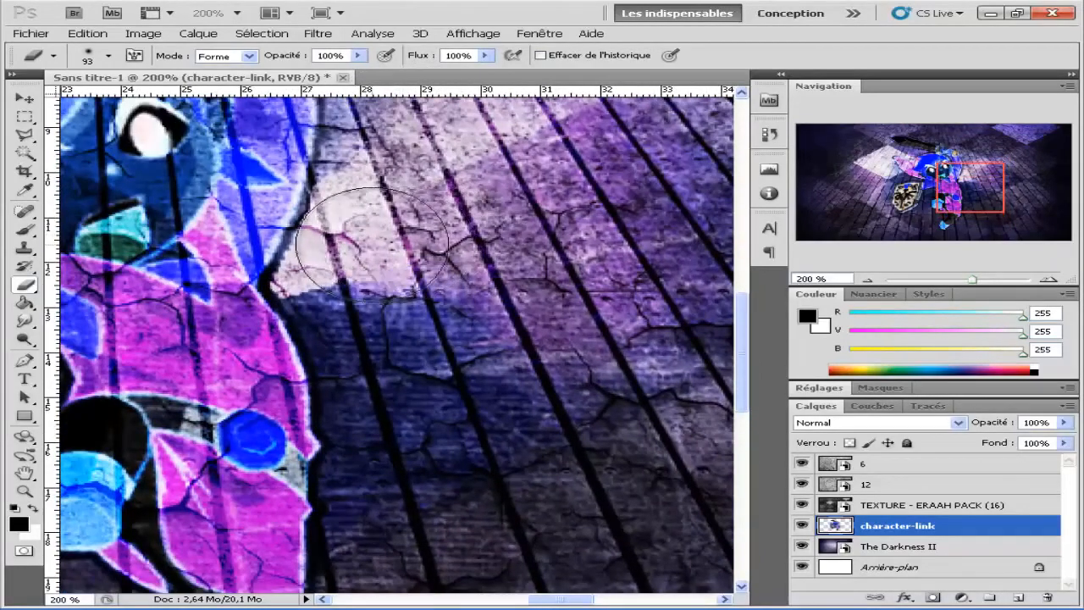
pyautogui.moveTo(584, 442); pyautogui.dragTo(631, 163)
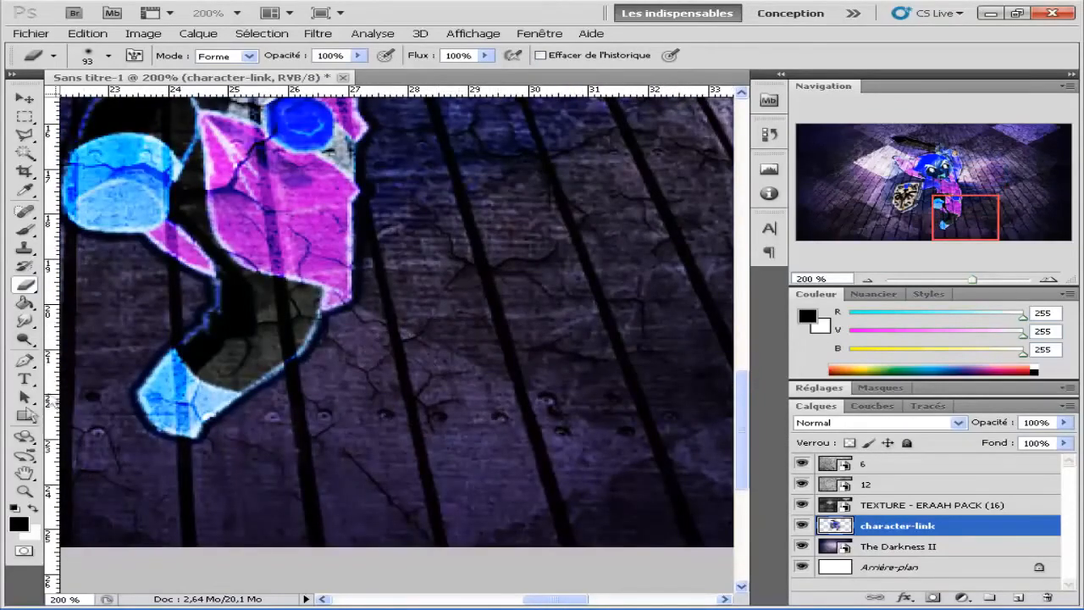
pyautogui.click(25, 491)
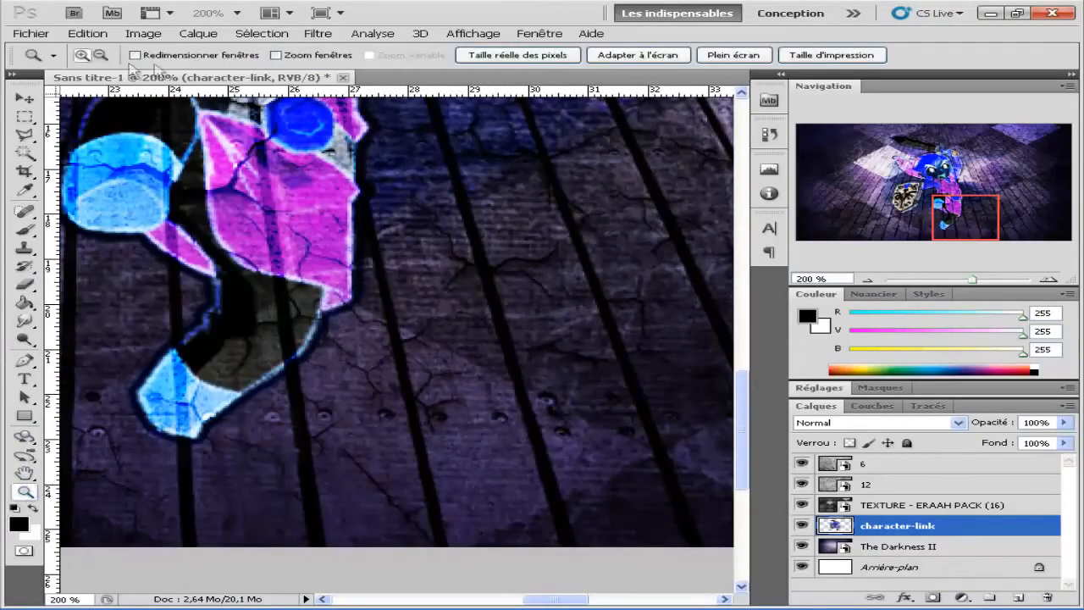
# Add the black text "BY" in Rosewood Std above the character-link layer, in the image's upper-right area beside the sword.
pyautogui.click(627, 56)
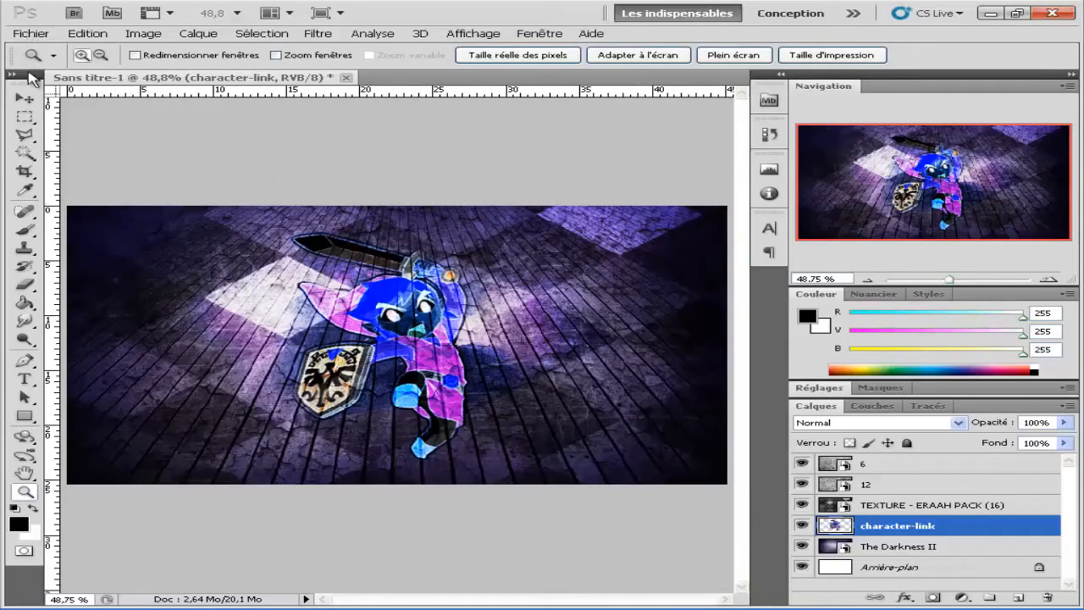
pyautogui.click(20, 380)
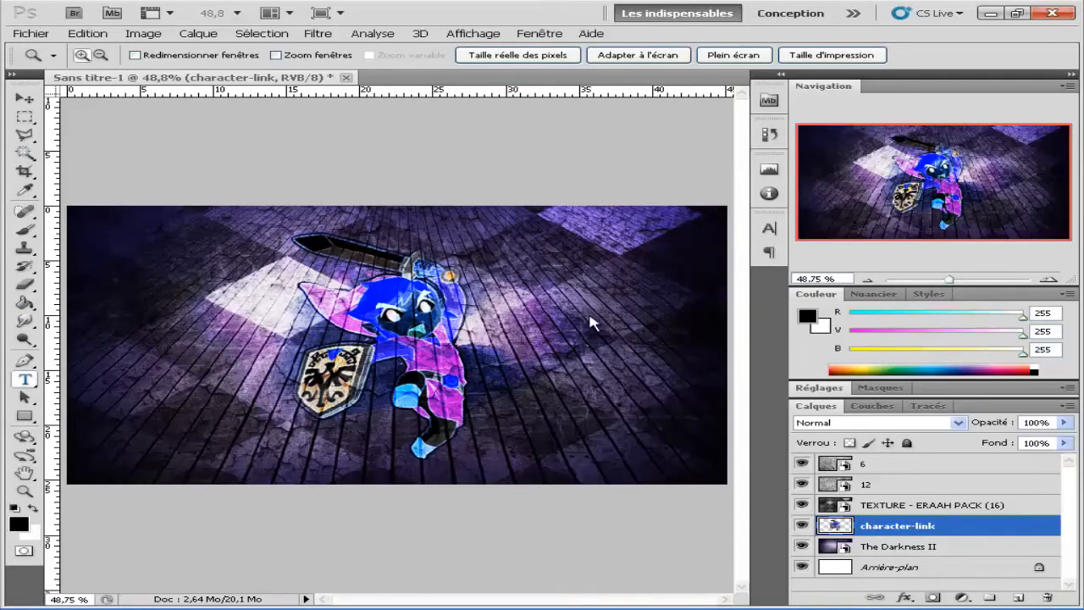
pyautogui.click(888, 466)
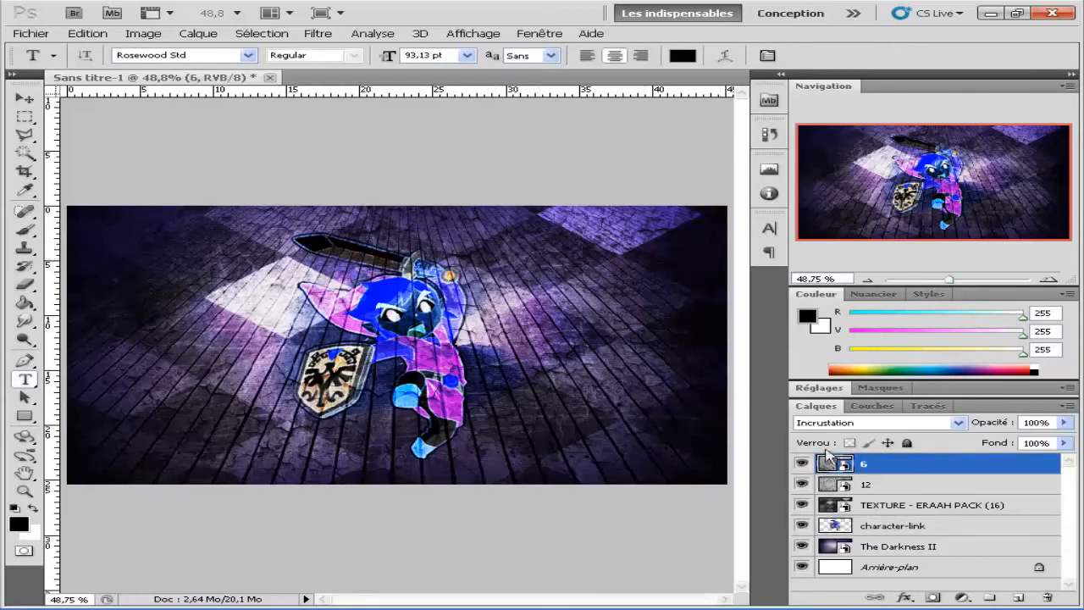
pyautogui.click(892, 508)
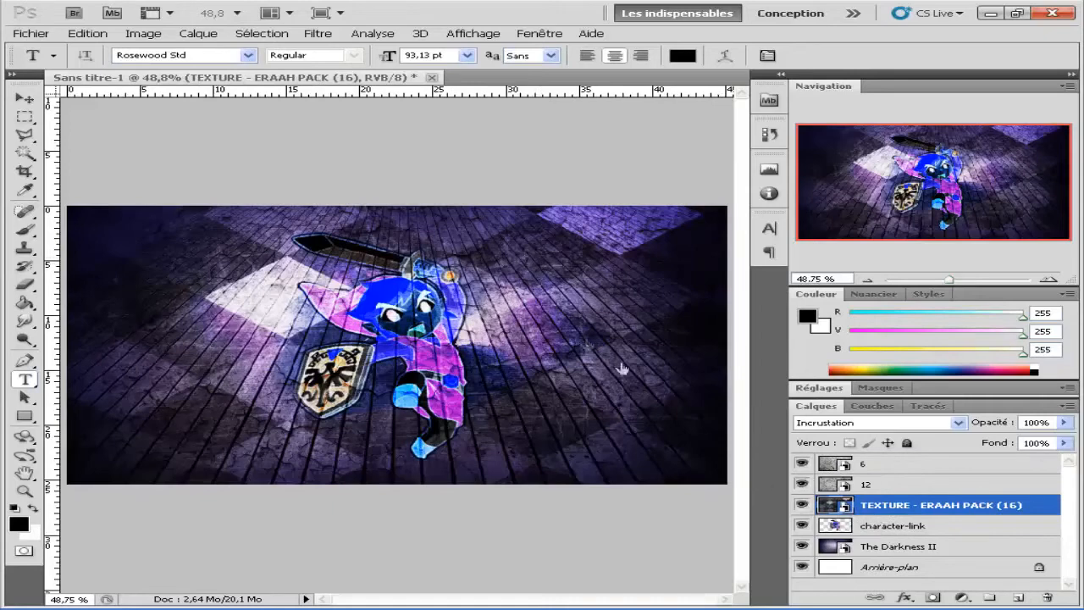
pyautogui.hotkey('alt', '[')
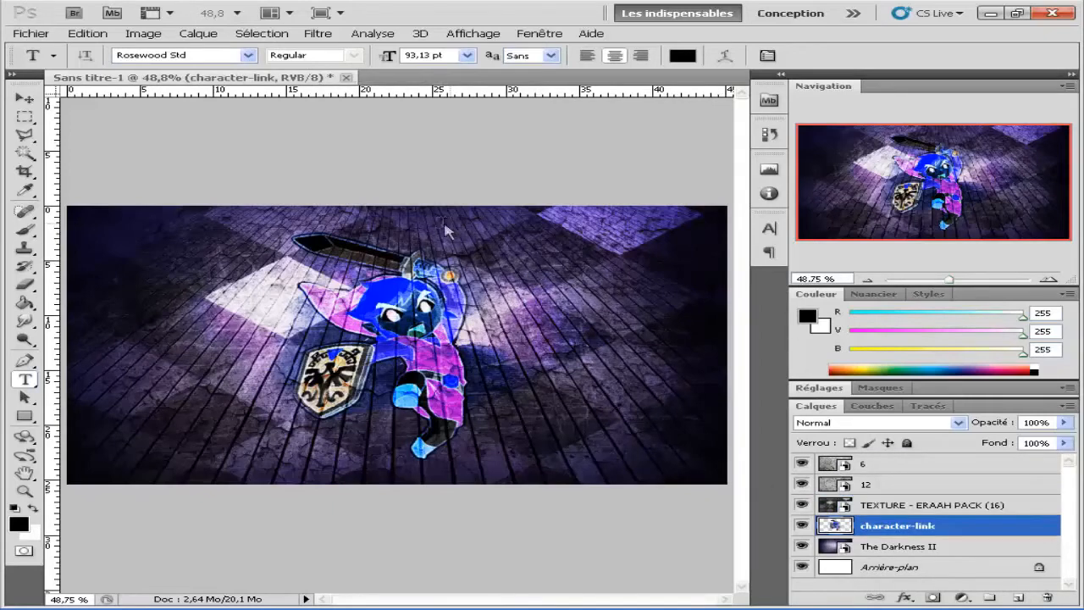
pyautogui.click(537, 264)
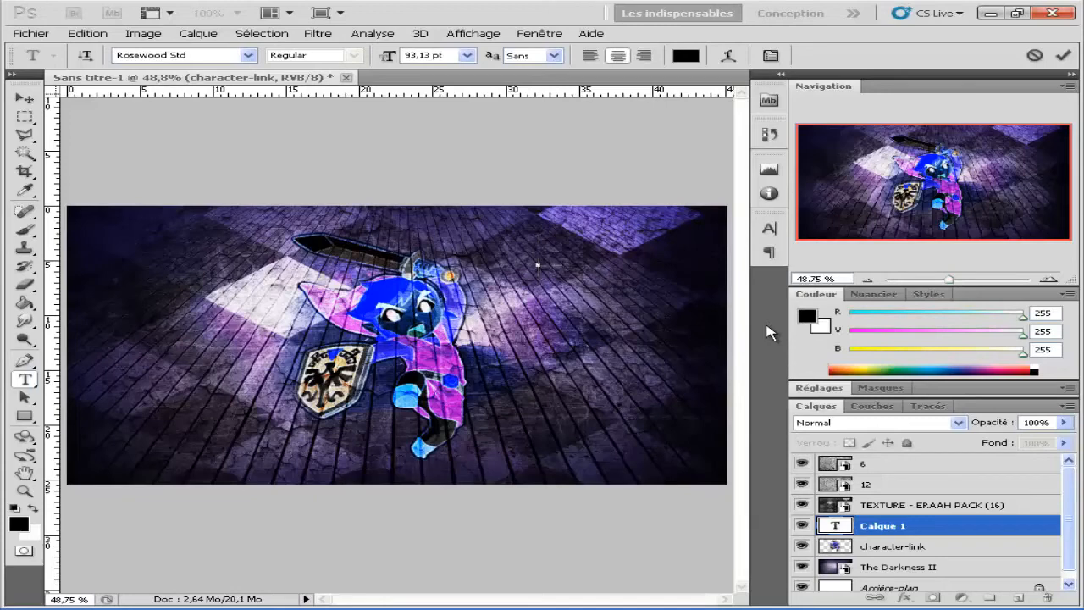
pyautogui.write('By')
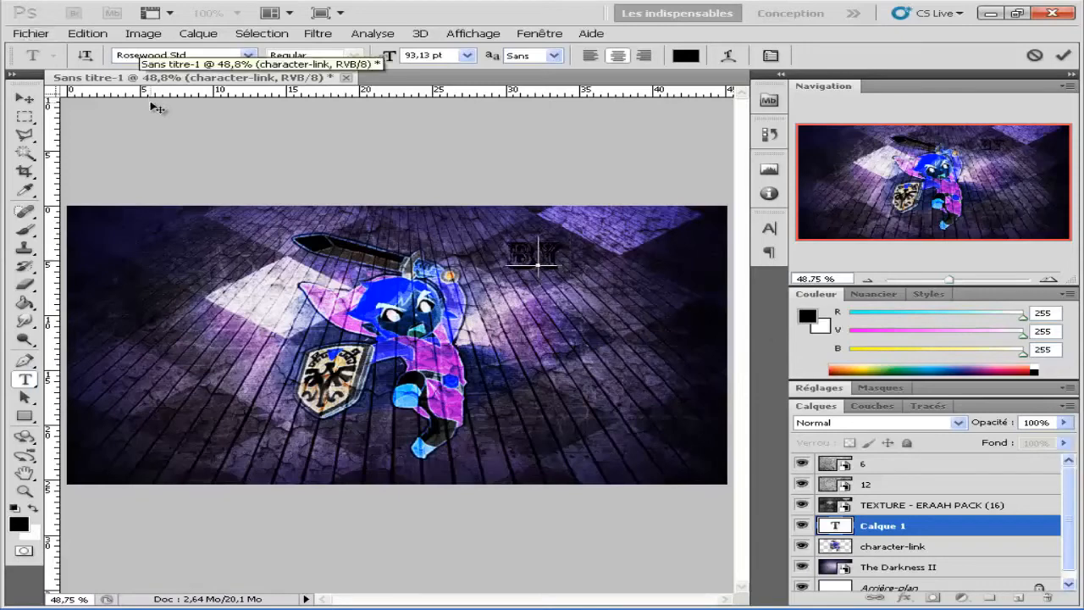
# Move the BY text slightly toward the upper-right corner of the image and rotate it about -23.6°.
pyautogui.click(25, 99)
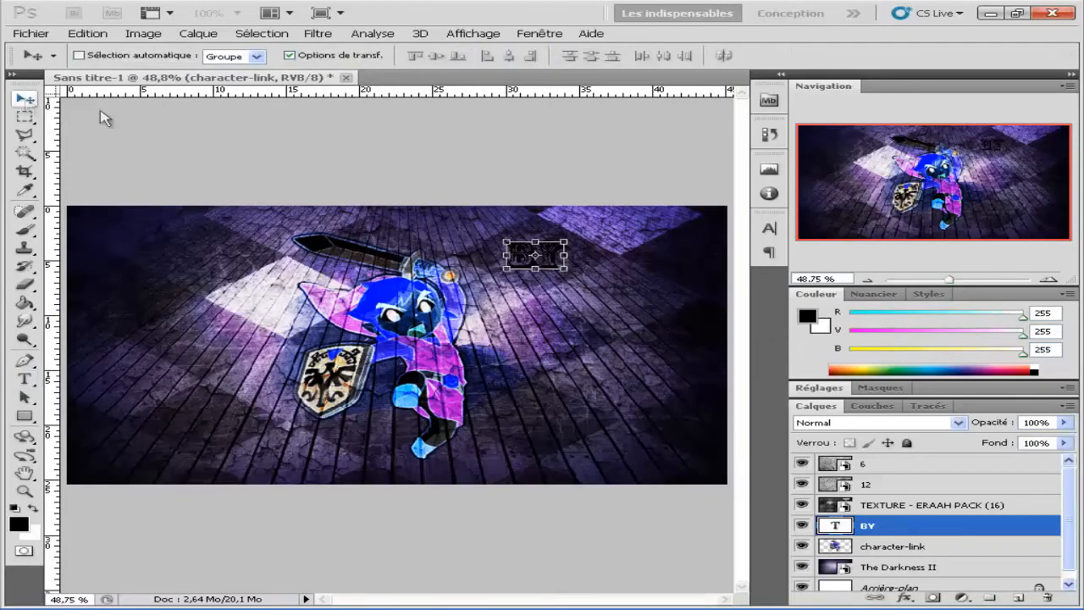
pyautogui.moveTo(552, 256); pyautogui.dragTo(586, 252)
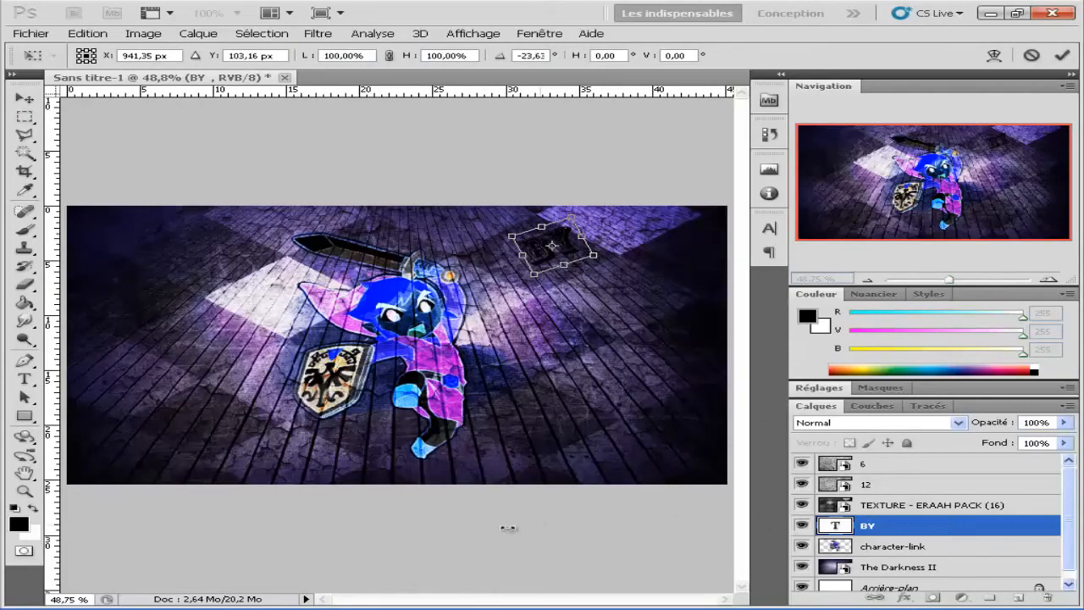
pyautogui.press('Return')
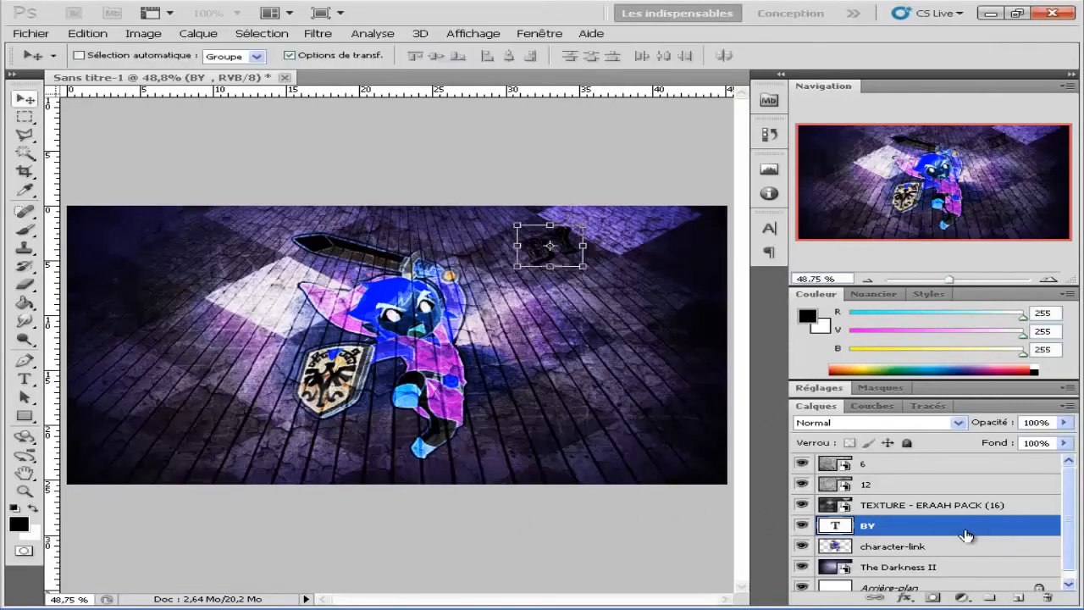
# Add a white Stroke (Contour) layer style to the BY text.
pyautogui.doubleClick(966, 526)
pyautogui.moveTo(479, 458); pyautogui.dragTo(457, 96)
pyautogui.click(507, 252)
pyautogui.moveTo(520, 278); pyautogui.dragTo(330, 230)
pyautogui.click(811, 222)
pyautogui.moveTo(862, 94)
pyautogui.mouseDown()
pyautogui.moveTo(812, 416)
pyautogui.moveTo(746, 396)
pyautogui.moveTo(801, 402)
pyautogui.mouseUp()
pyautogui.click(802, 403)
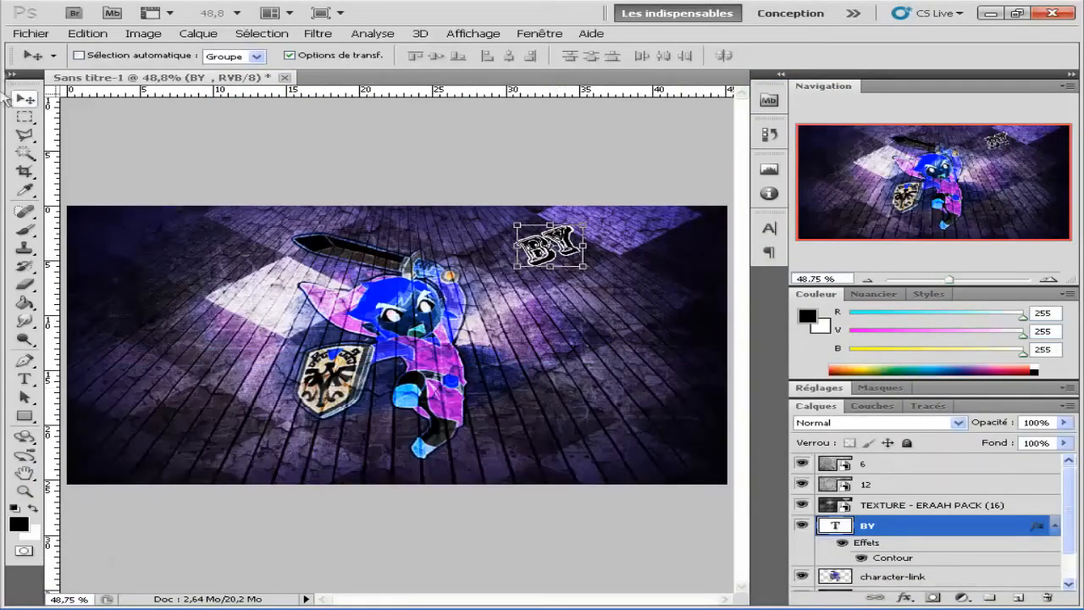
# Place the image "logo winemant crazy smiley" from the winemant folder inside "winemant images" above the BY layer.
pyautogui.click(22, 33)
pyautogui.click(153, 315)
pyautogui.click(299, 258)
pyautogui.doubleClick(683, 196)
pyautogui.scroll(-10, 685, 203)
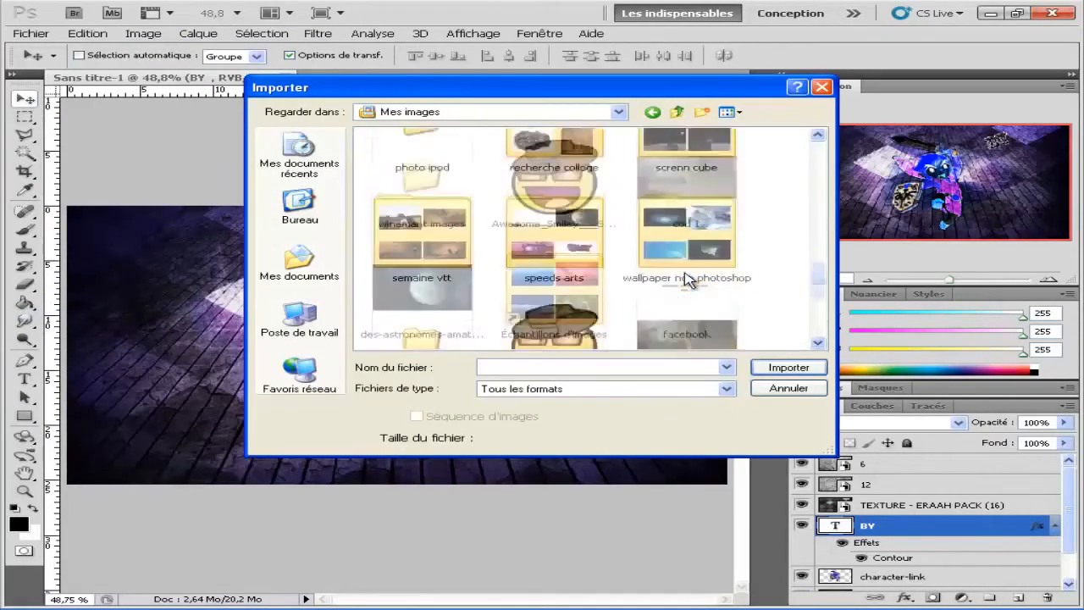
pyautogui.doubleClick(436, 197)
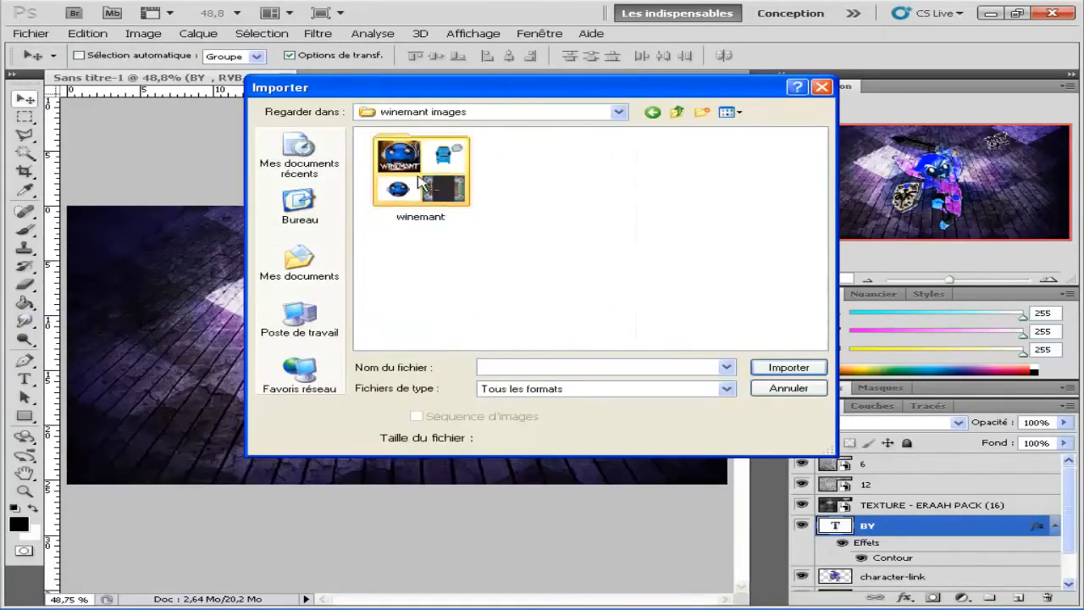
pyautogui.doubleClick(423, 183)
pyautogui.scroll(-2, 551, 263)
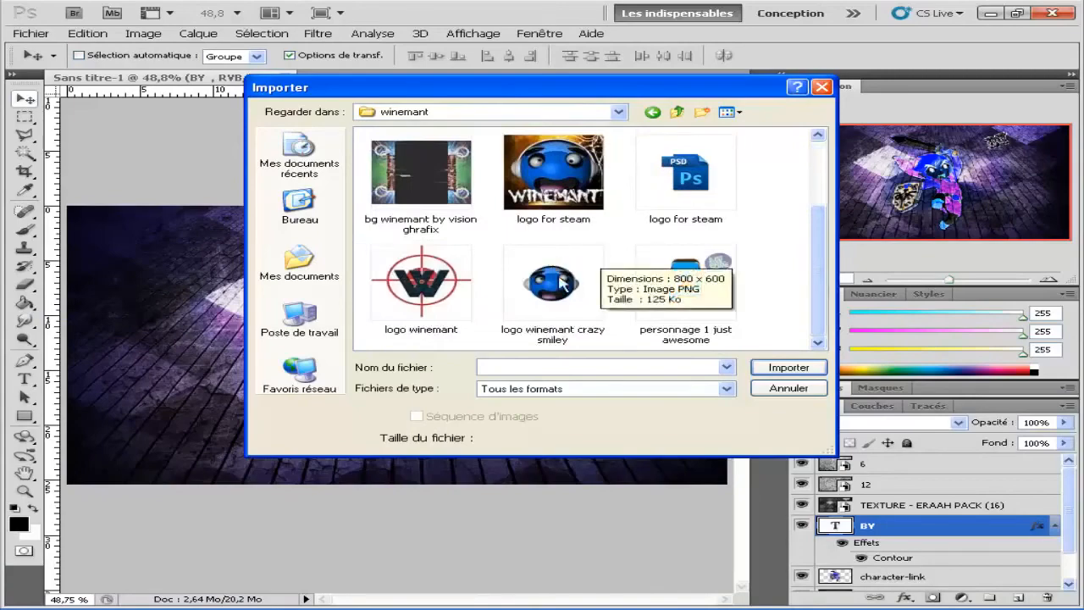
pyautogui.doubleClick(563, 280)
# Scale the smiley logo to about 34.6%, rotate it about 30° and position it just right of the BY text.
pyautogui.moveTo(549, 333); pyautogui.dragTo(407, 366)
pyautogui.moveTo(395, 407); pyautogui.dragTo(697, 260)
pyautogui.moveTo(555, 334); pyautogui.dragTo(517, 317)
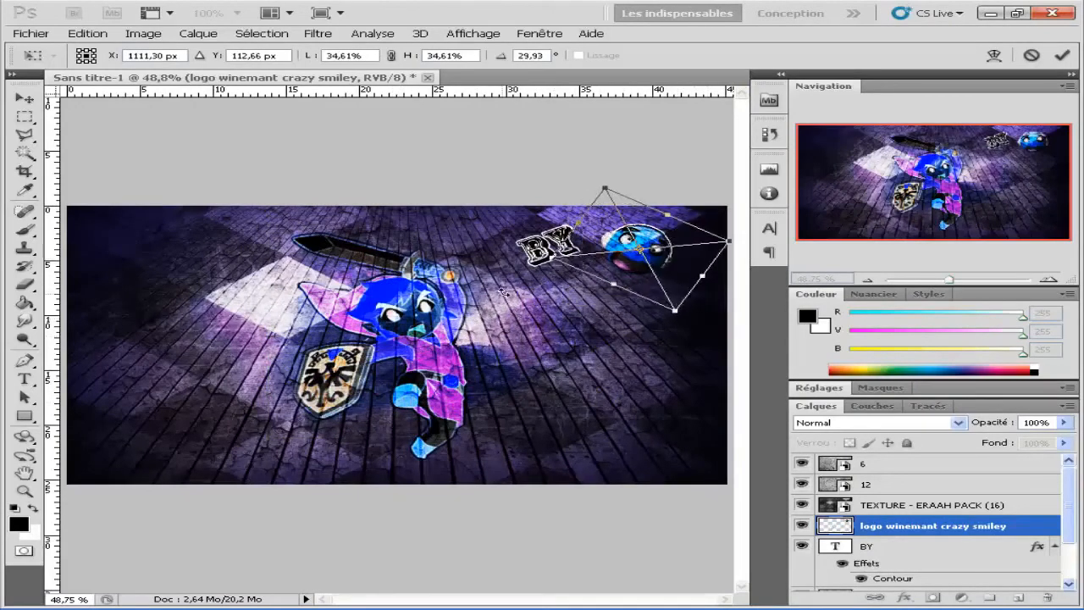
pyautogui.press('Return')
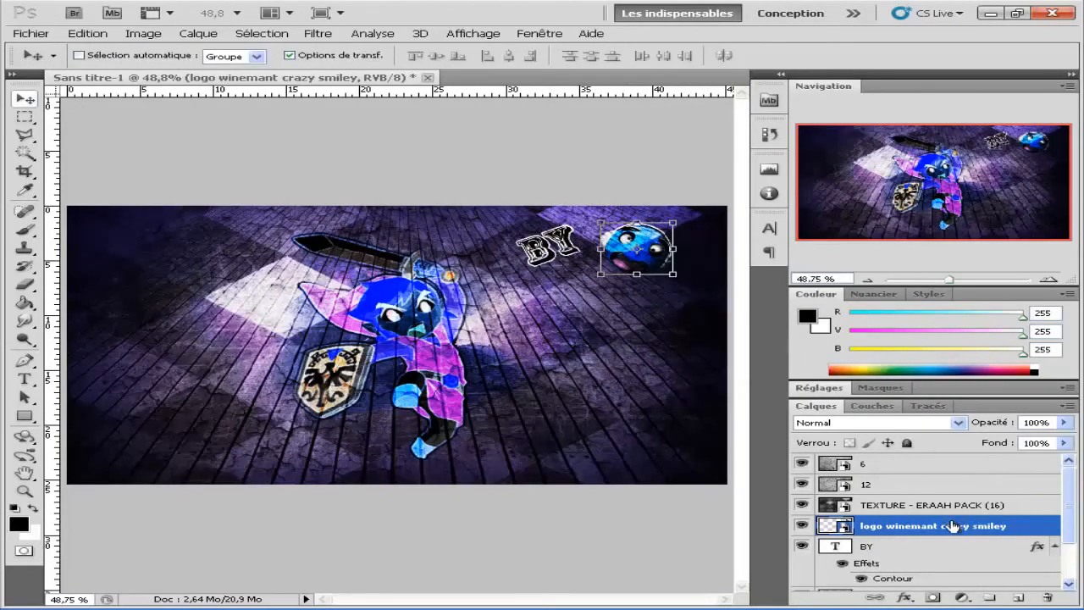
# Add a white (ffffff) Stroke (Contour) layer style to the smiley logo.
pyautogui.doubleClick(952, 526)
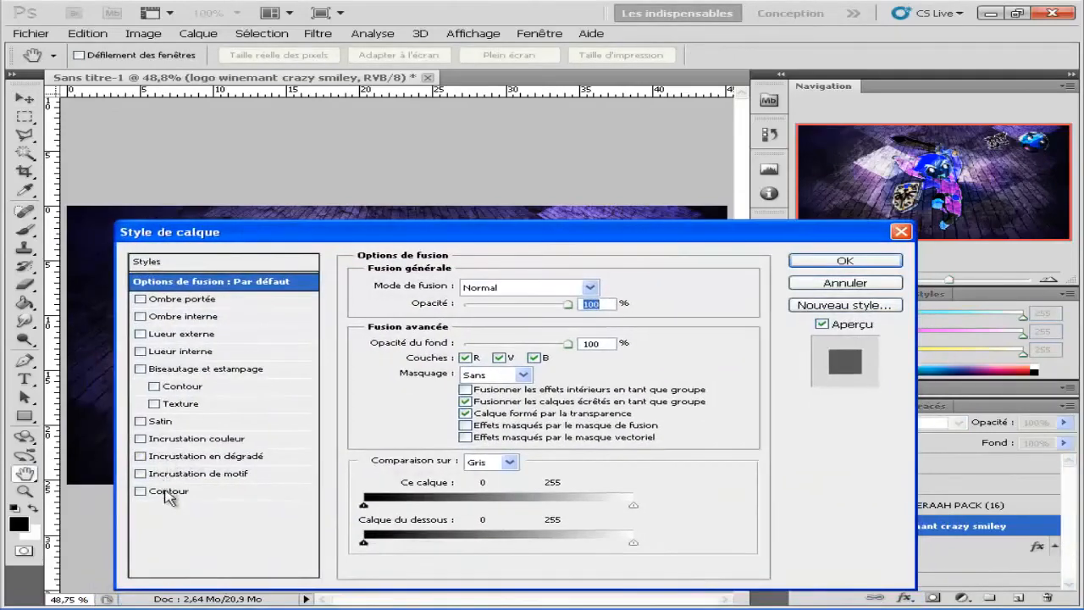
pyautogui.click(168, 492)
pyautogui.click(426, 391)
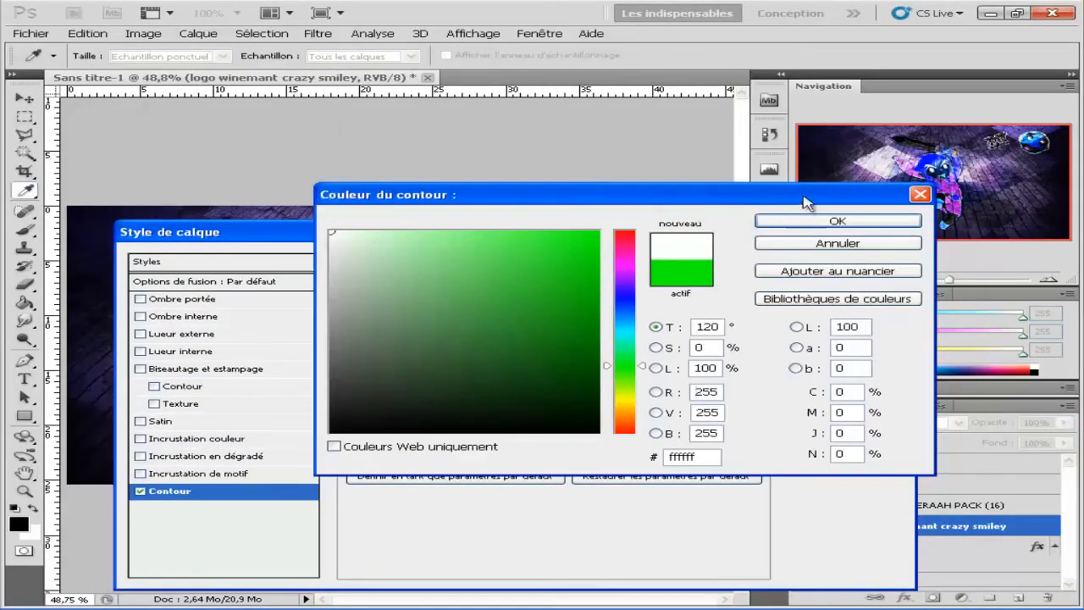
pyautogui.click(813, 222)
pyautogui.moveTo(796, 233); pyautogui.dragTo(532, 460)
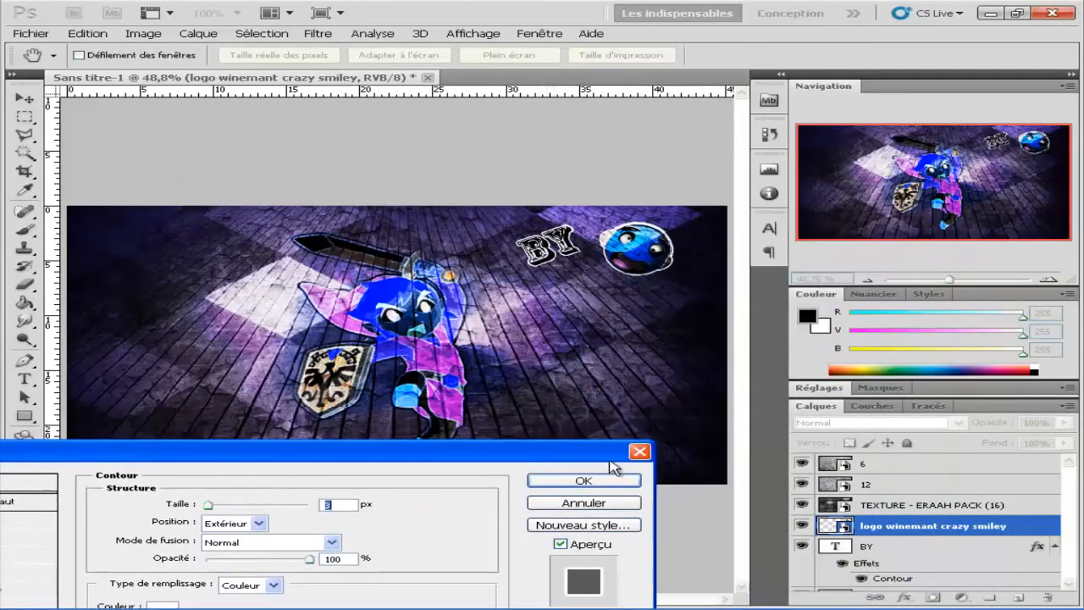
pyautogui.click(593, 480)
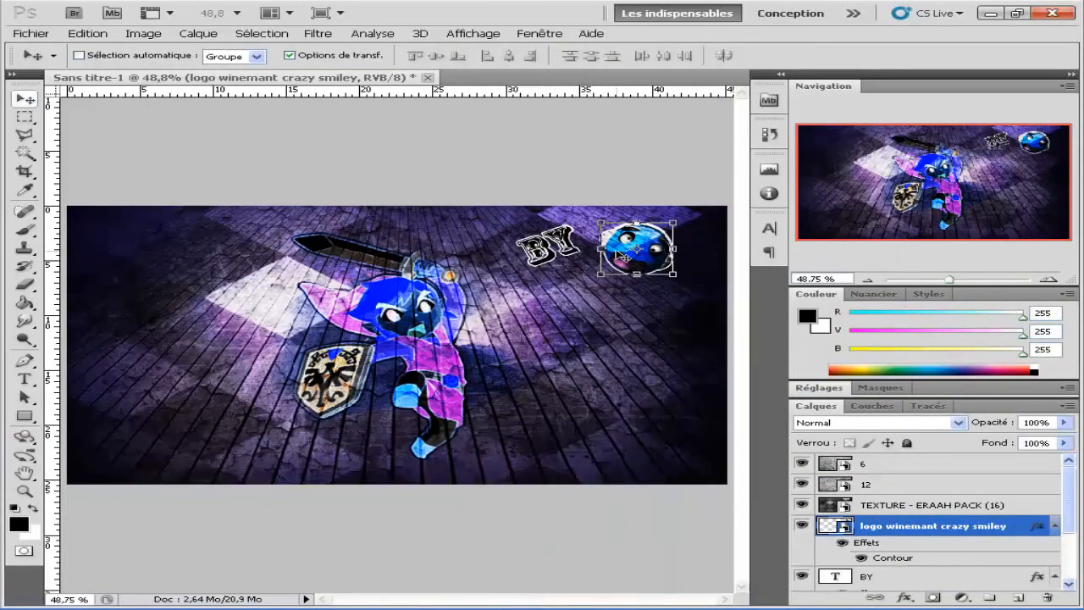